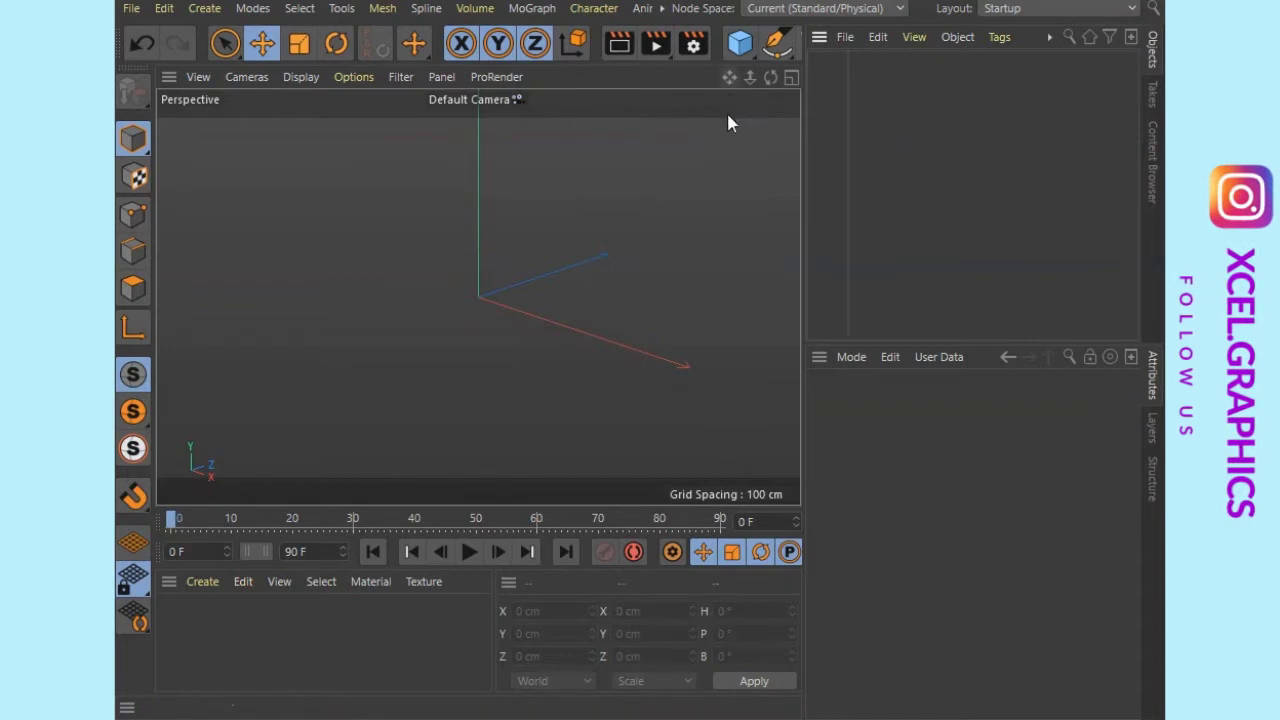
# Add a sphere primitive and set its radius to 5 cm
pyautogui.click(742, 45)
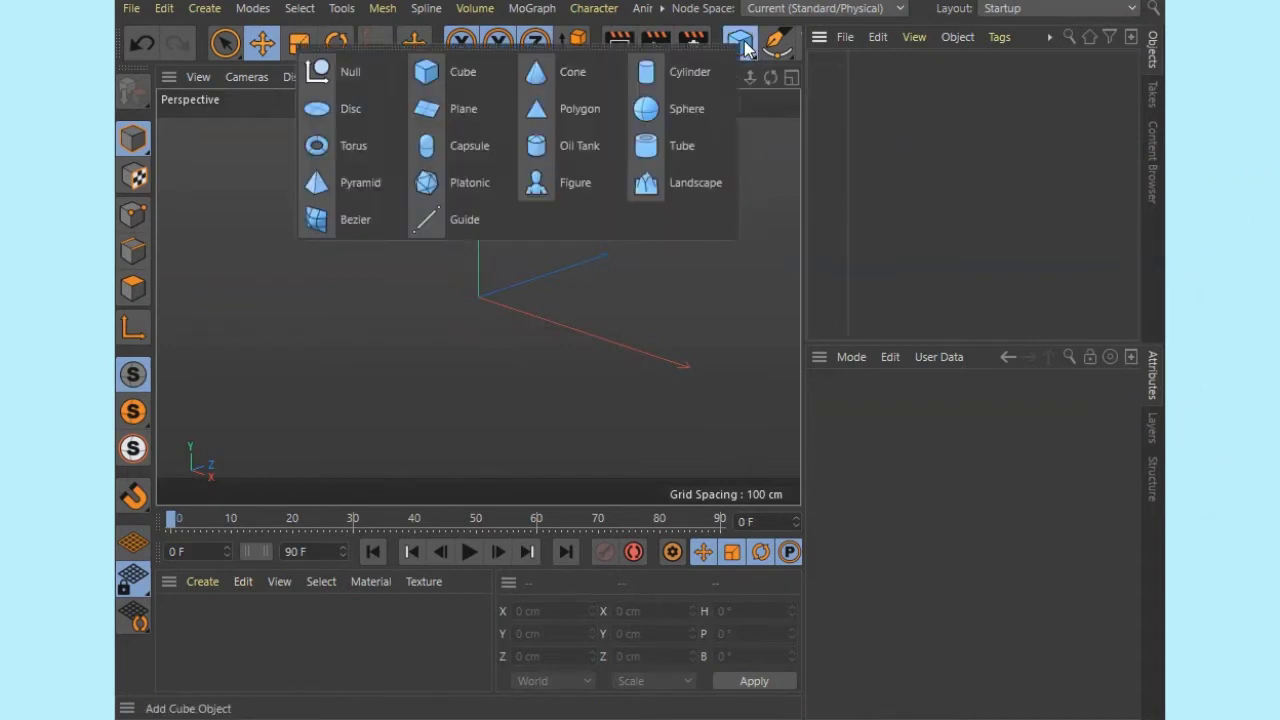
pyautogui.click(668, 120)
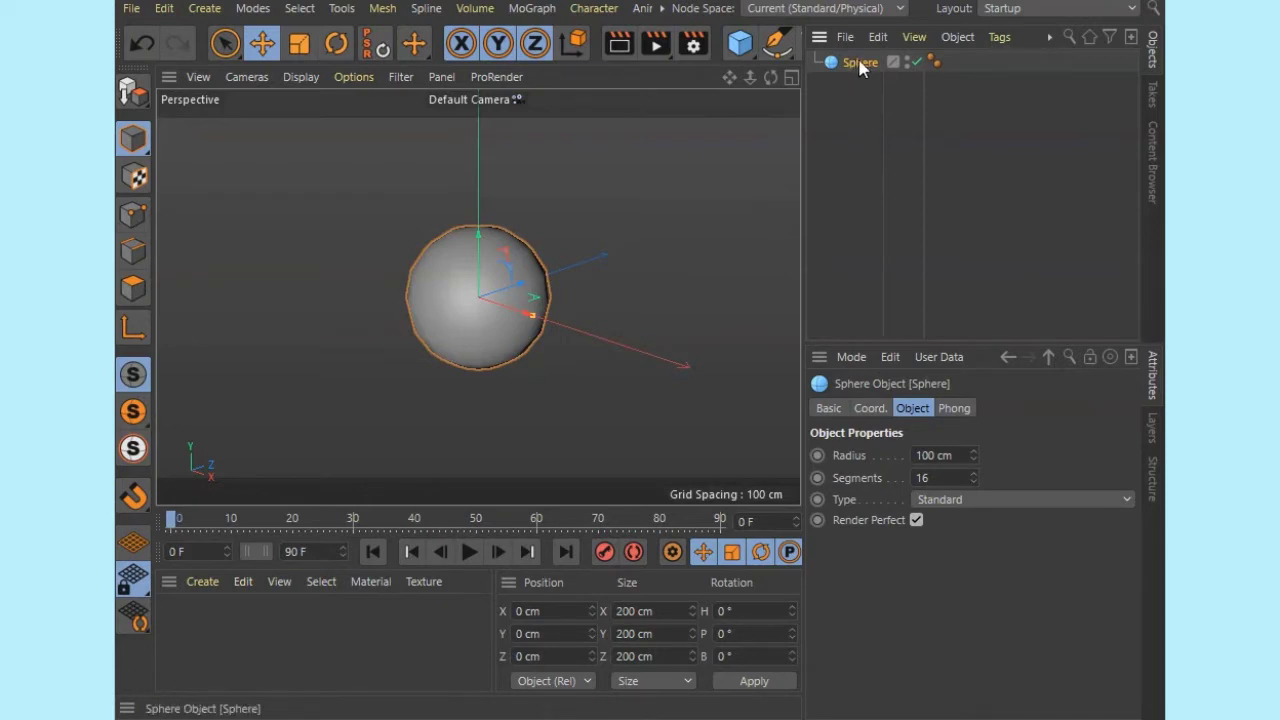
pyautogui.doubleClick(958, 455)
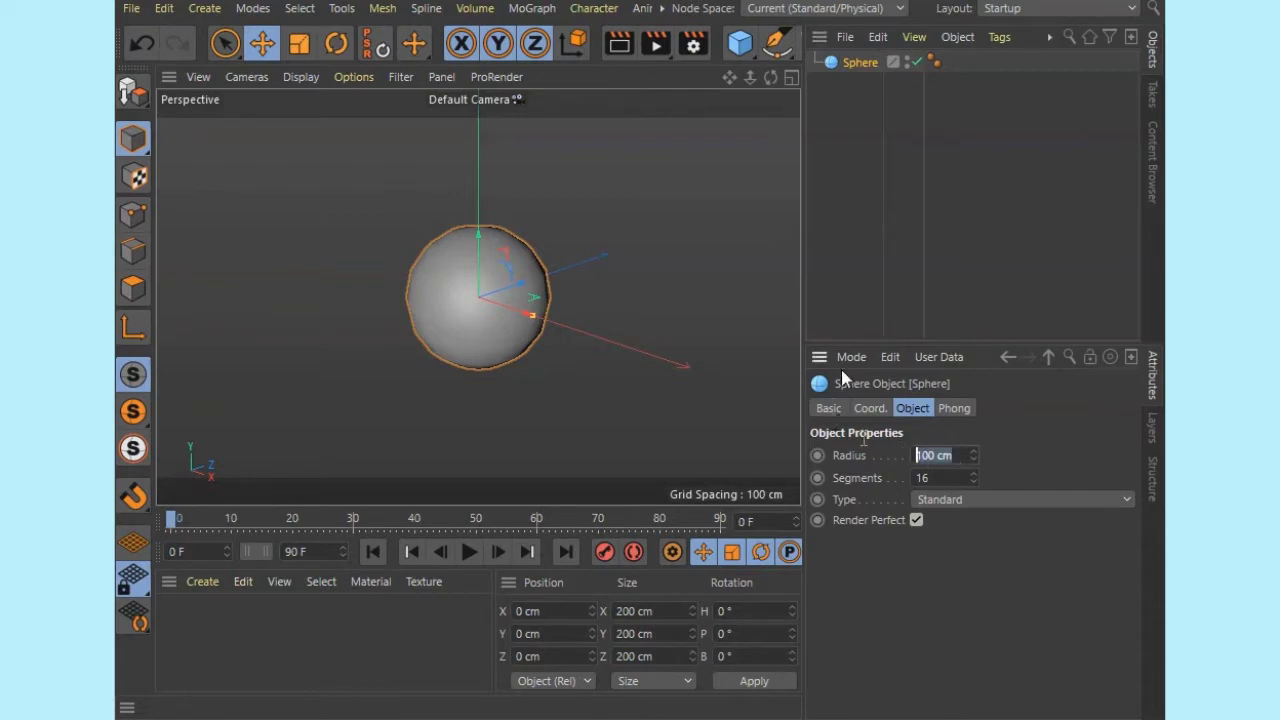
pyautogui.write('5')
pyautogui.press('Tab')
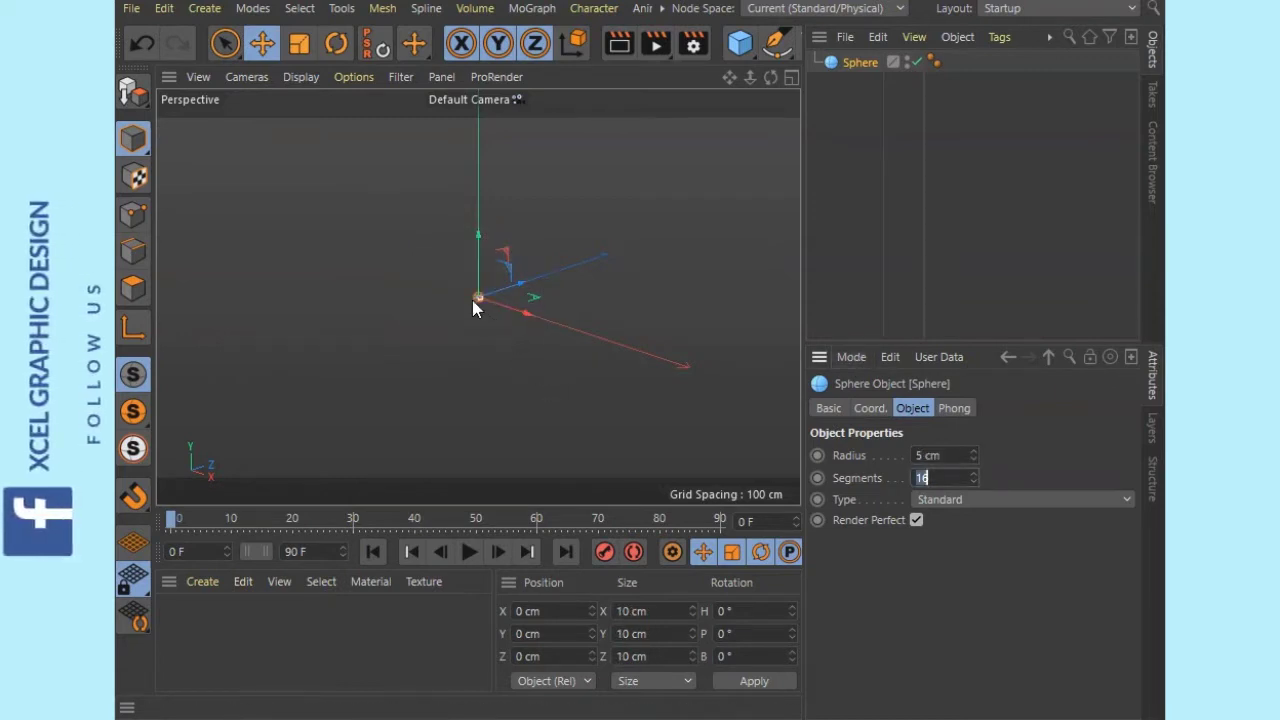
pyautogui.scroll(5, 473, 300)
pyautogui.scroll(8, 494, 300)
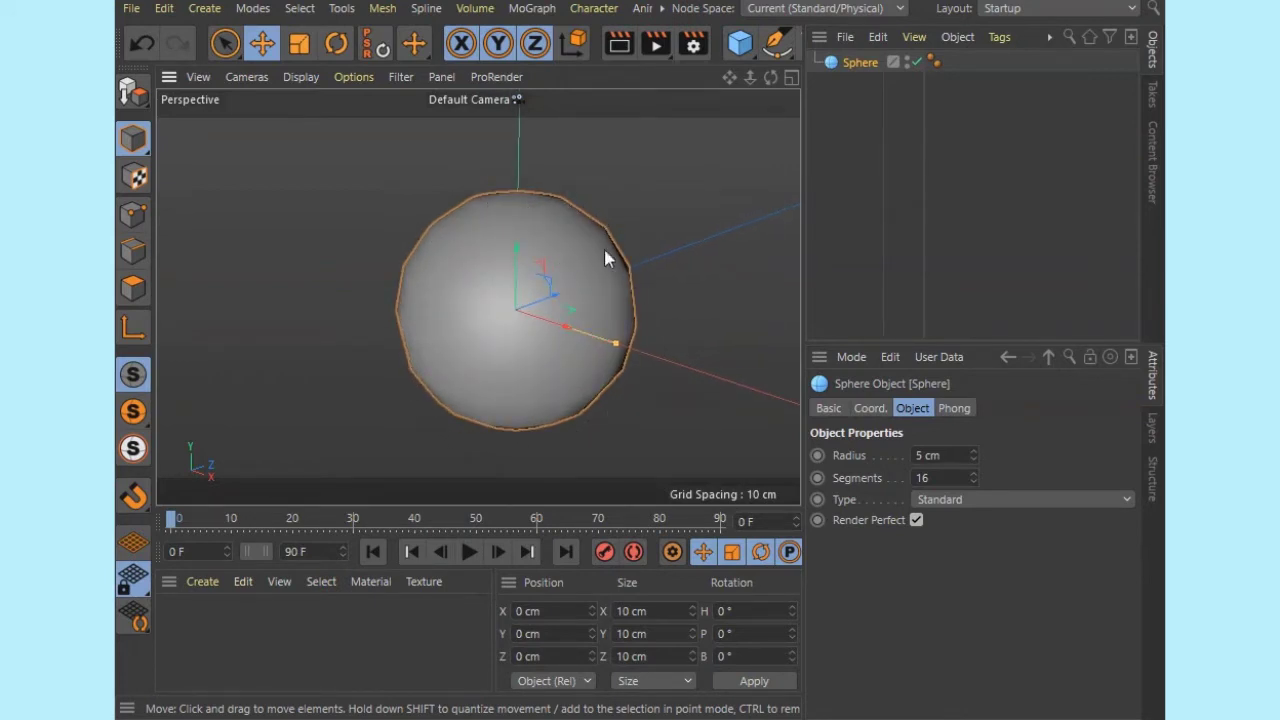
# Switch the viewport display to Gouraud Shading (Lines) to show the sphere's segments
pyautogui.click(870, 480)
pyautogui.click(295, 80)
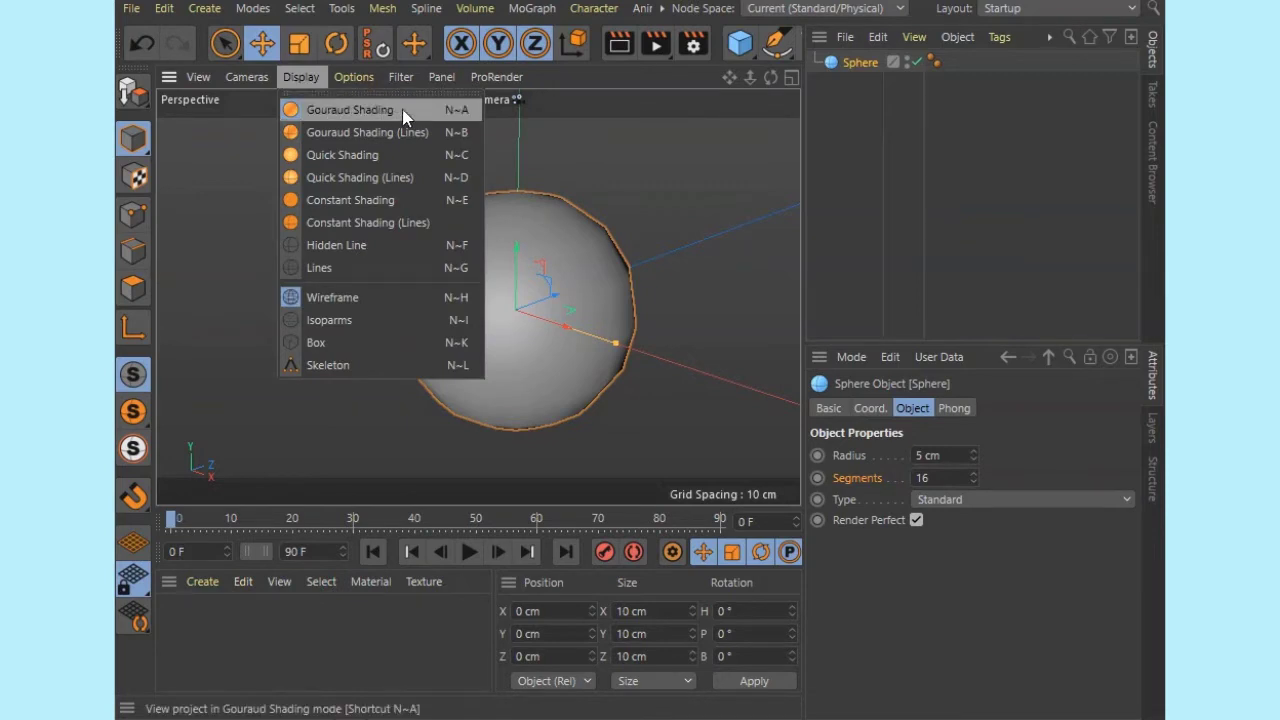
pyautogui.click(436, 135)
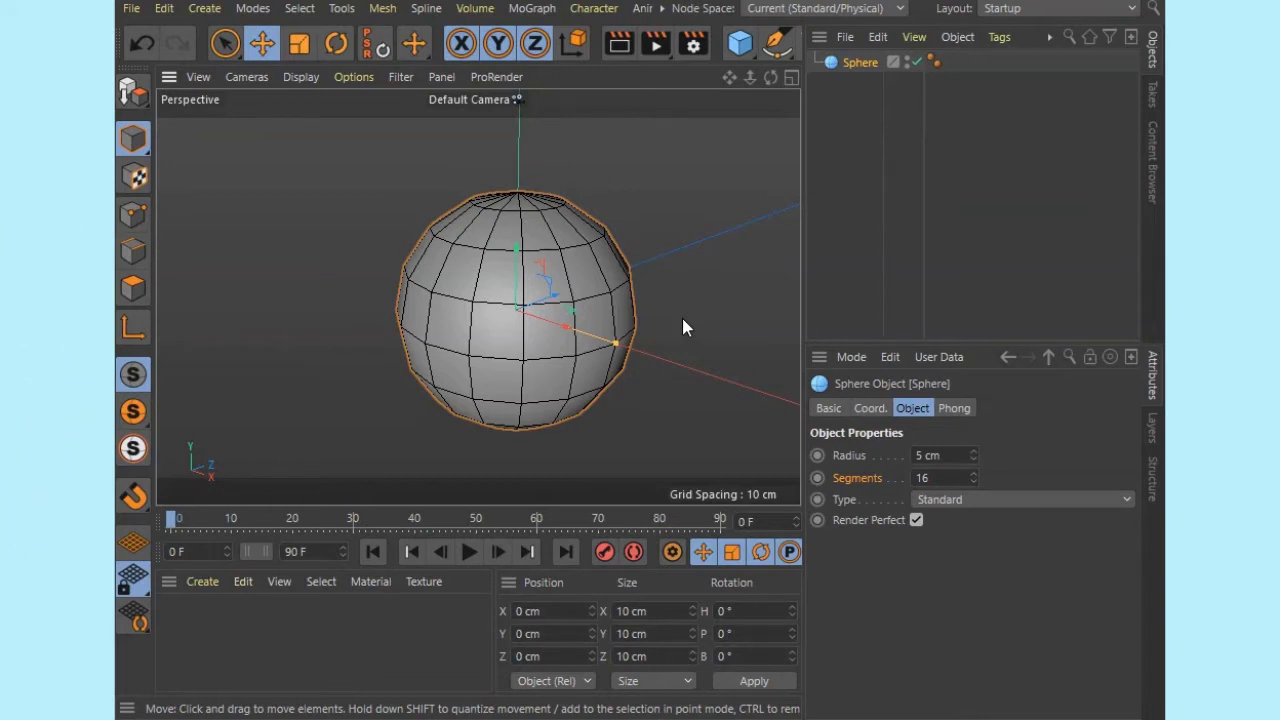
# Try lower segment counts on the sphere, then raise its segments to 50
pyautogui.doubleClick(936, 478)
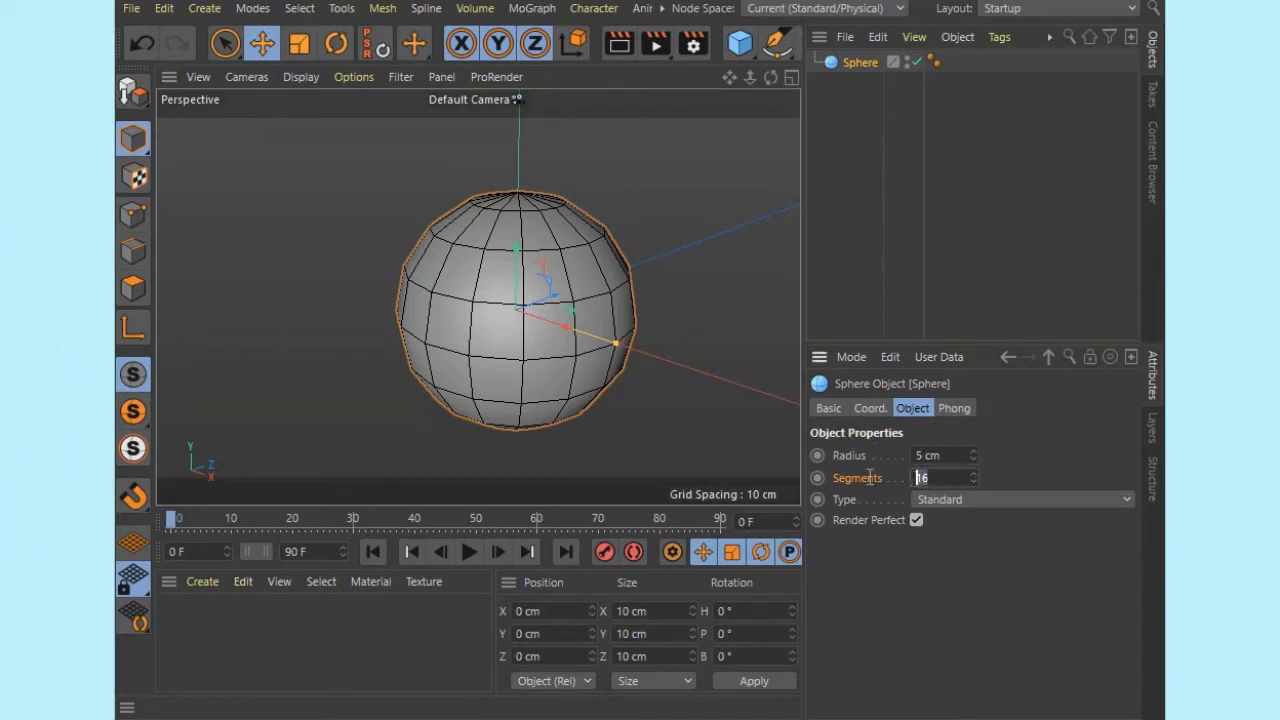
pyautogui.write('1')
pyautogui.press('Return')
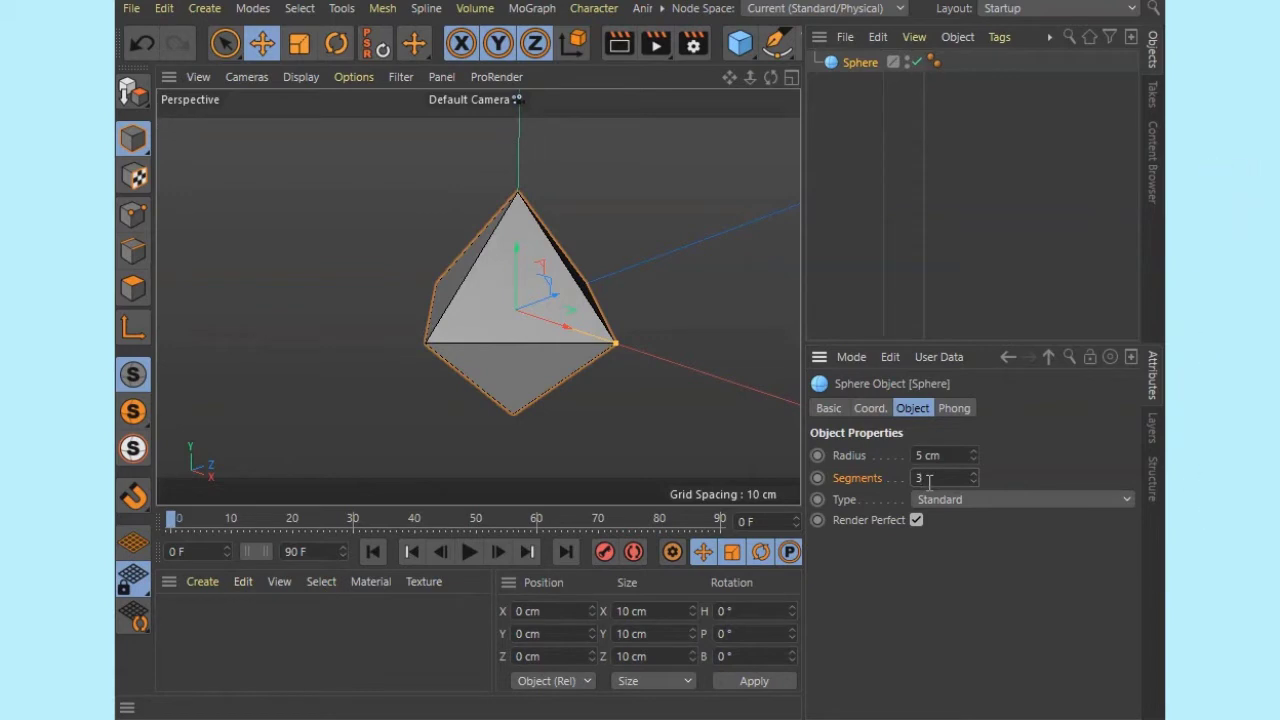
pyautogui.write('5')
pyautogui.press('Return')
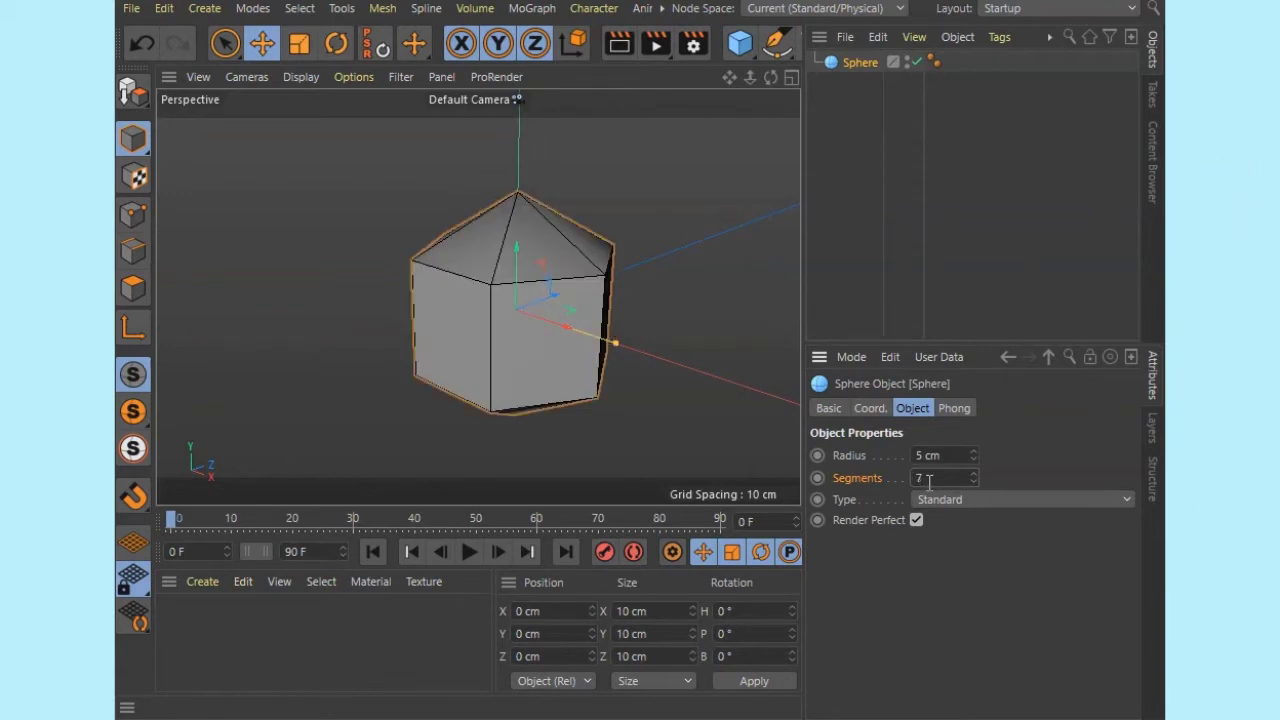
pyautogui.scroll(7, 928, 482)
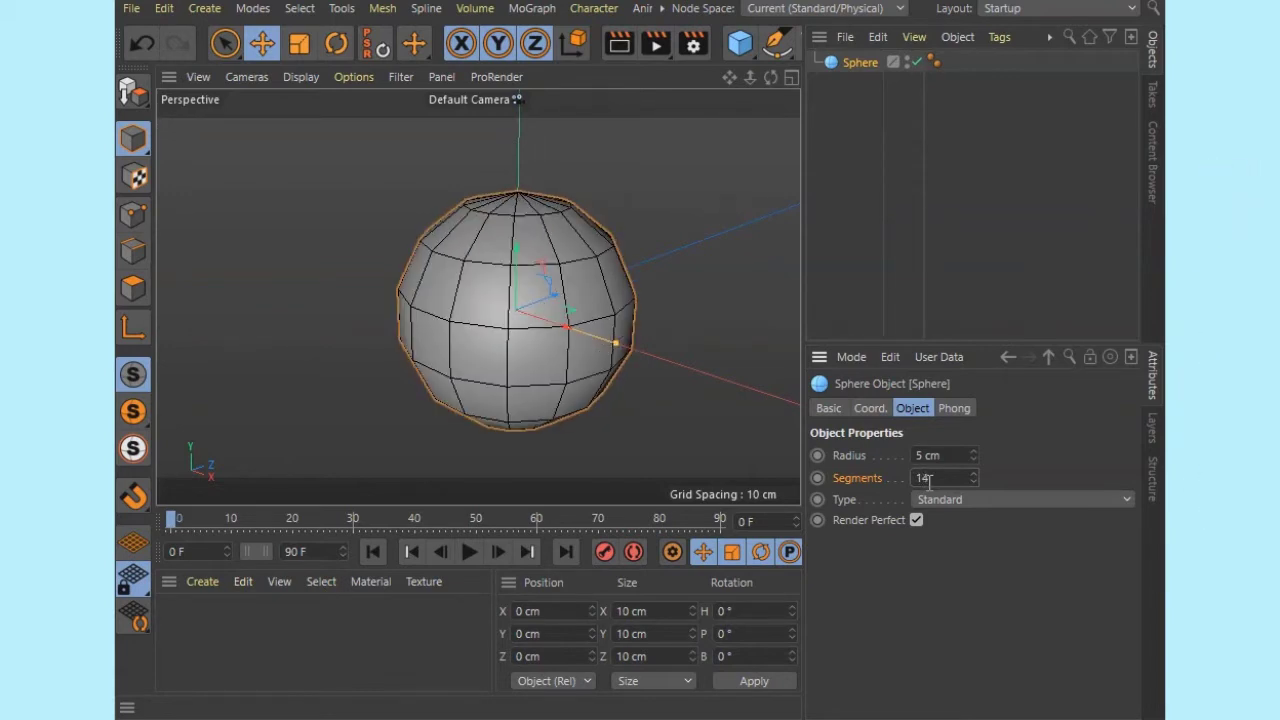
pyautogui.scroll(10, 928, 482)
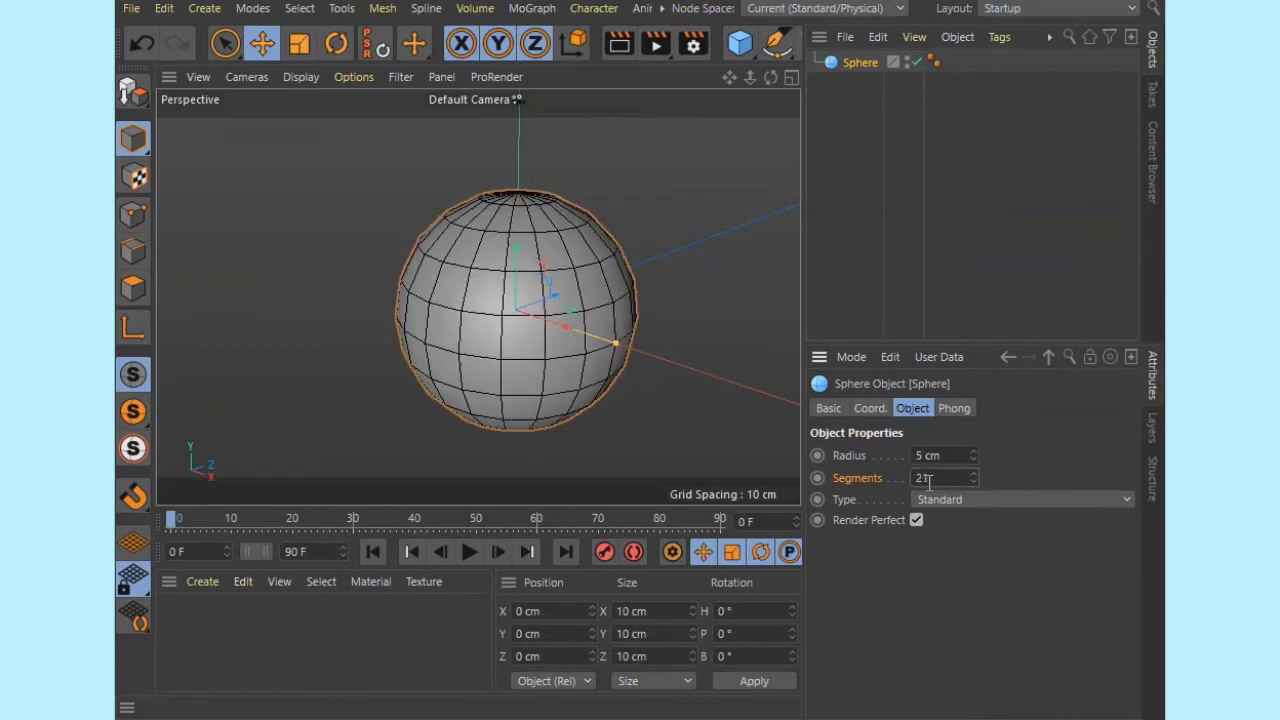
pyautogui.scroll(5, 928, 482)
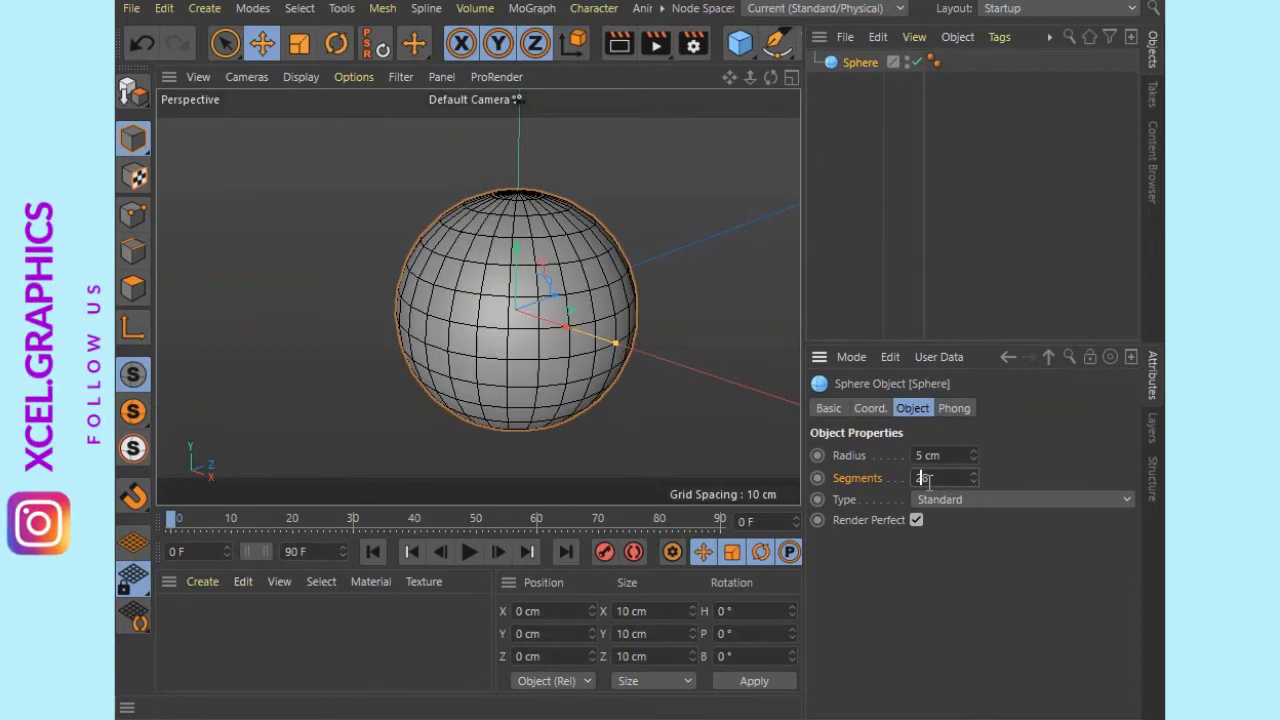
pyautogui.scroll(8, 928, 482)
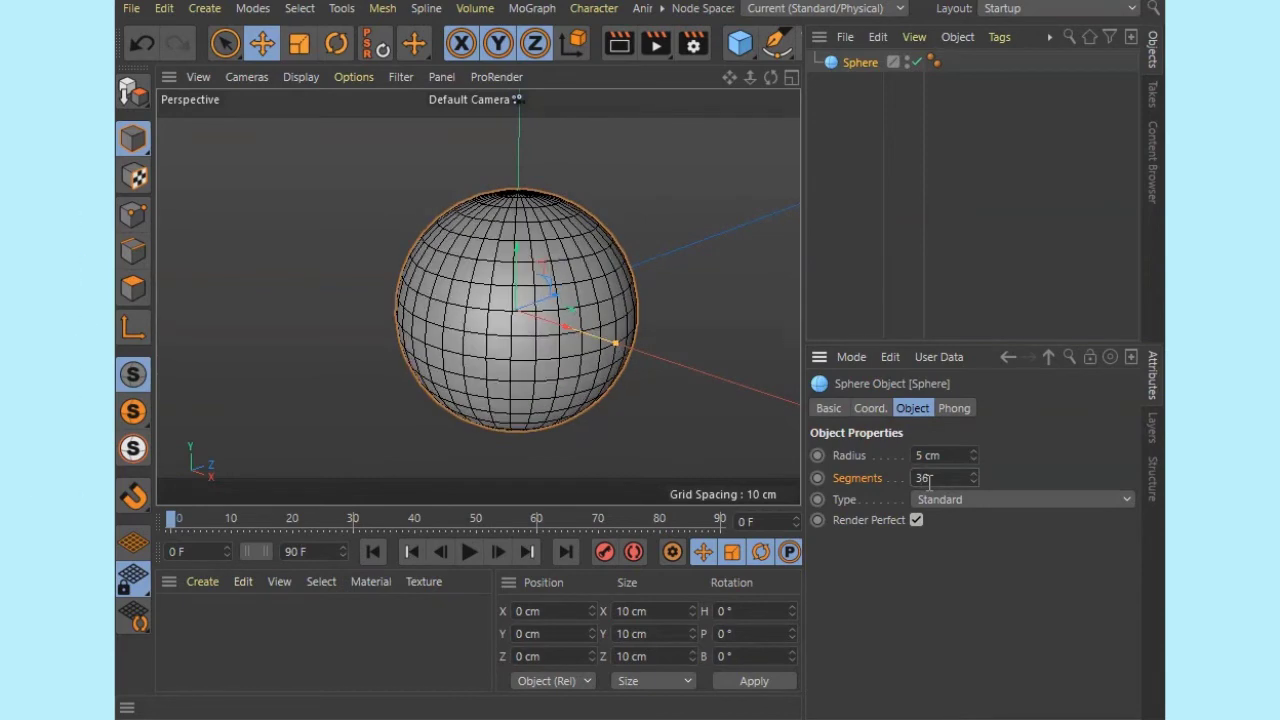
pyautogui.scroll(4, 928, 481)
pyautogui.scroll(7, 929, 481)
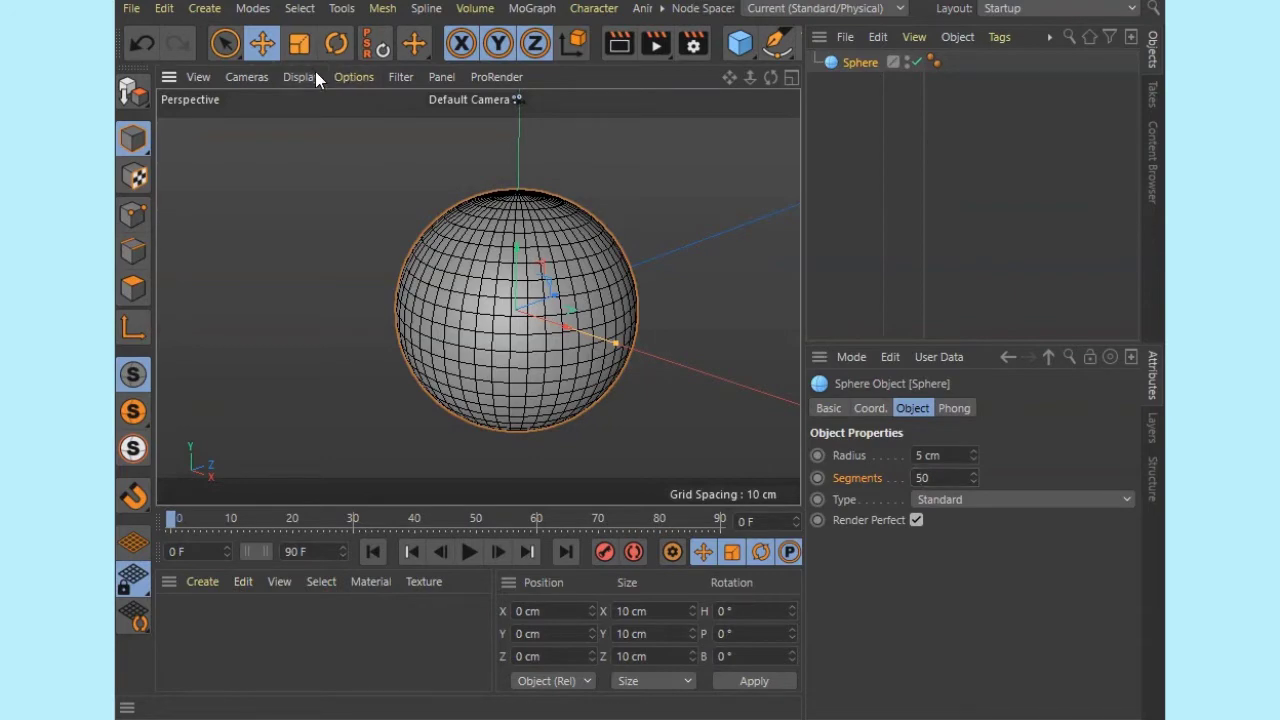
# Switch the viewport display back to Gouraud Shading without lines
pyautogui.click(350, 78)
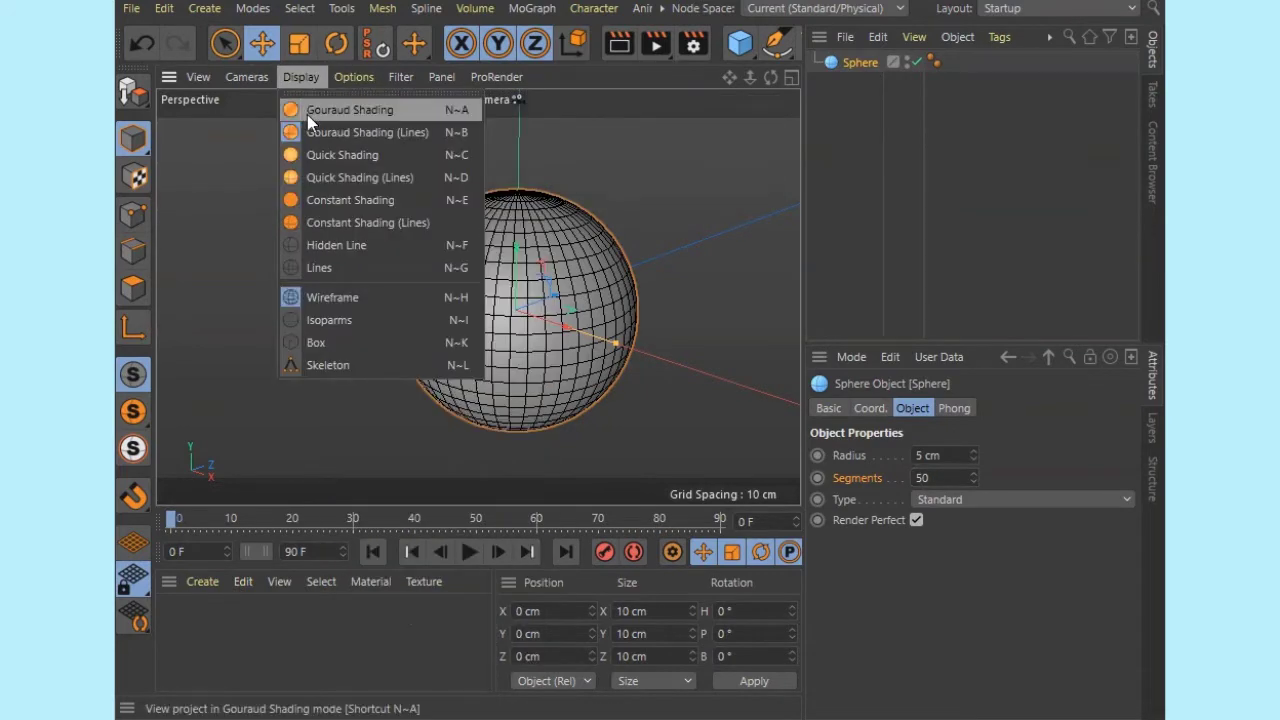
pyautogui.click(307, 112)
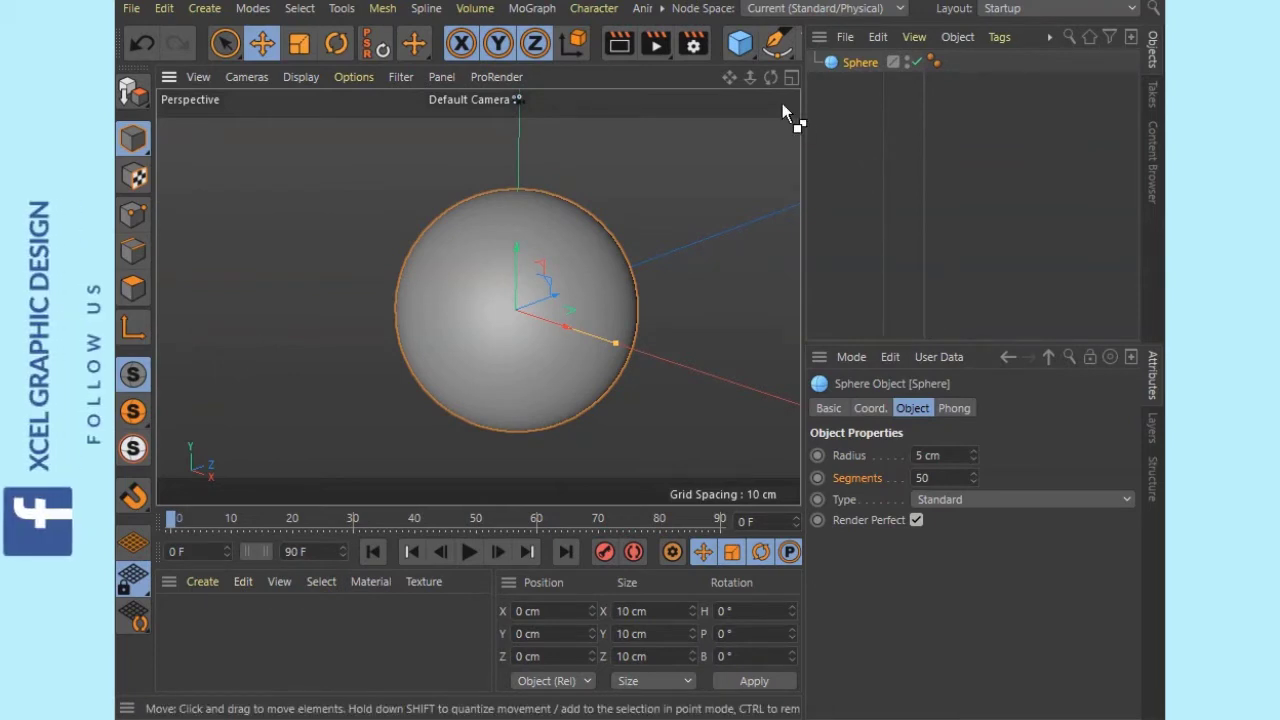
pyautogui.hotkey('ctrl', 's')
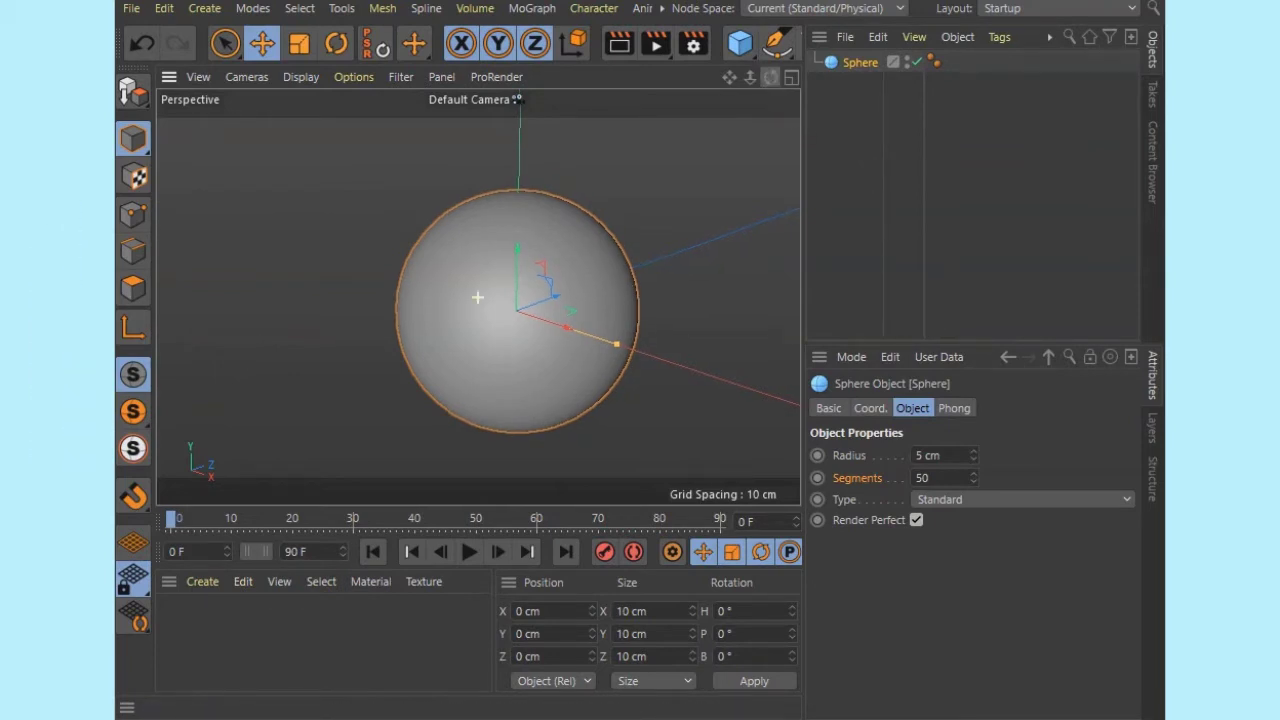
pyautogui.moveTo(766, 78); pyautogui.dragTo(720, 106)
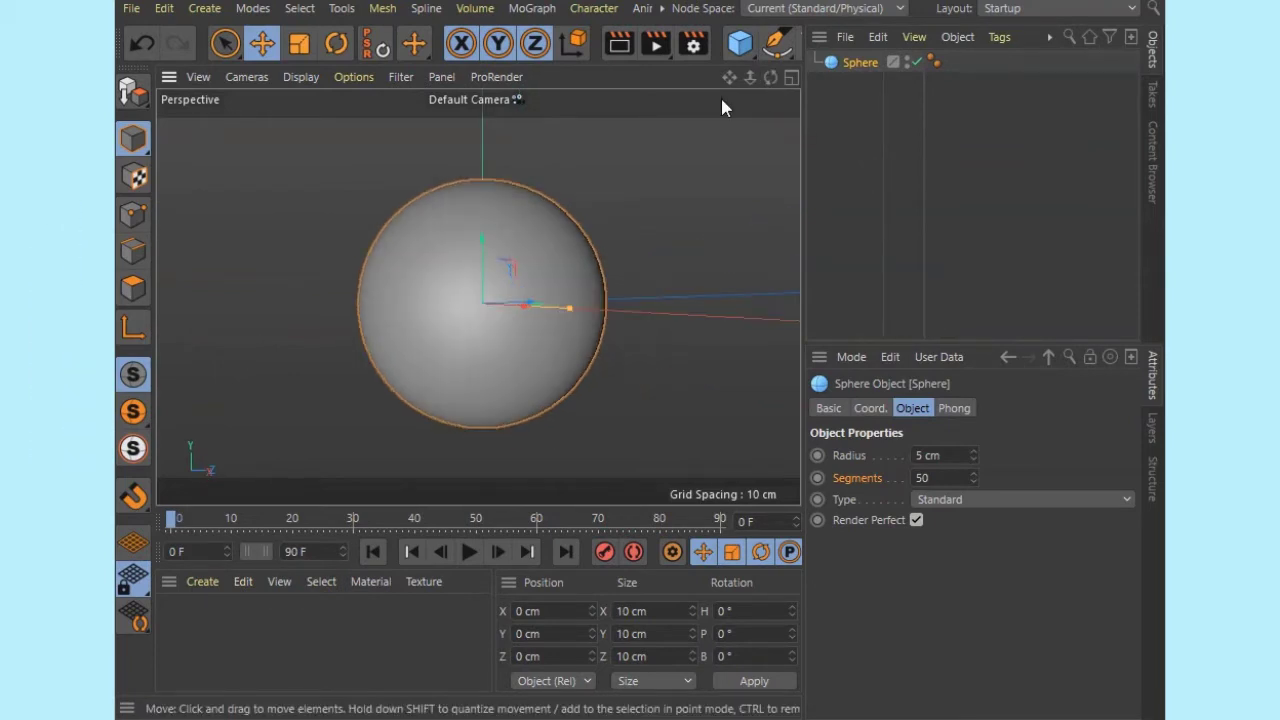
# Save the project as Tutorials.c4d in the Tutorials folder, replacing the existing file
pyautogui.click(131, 8)
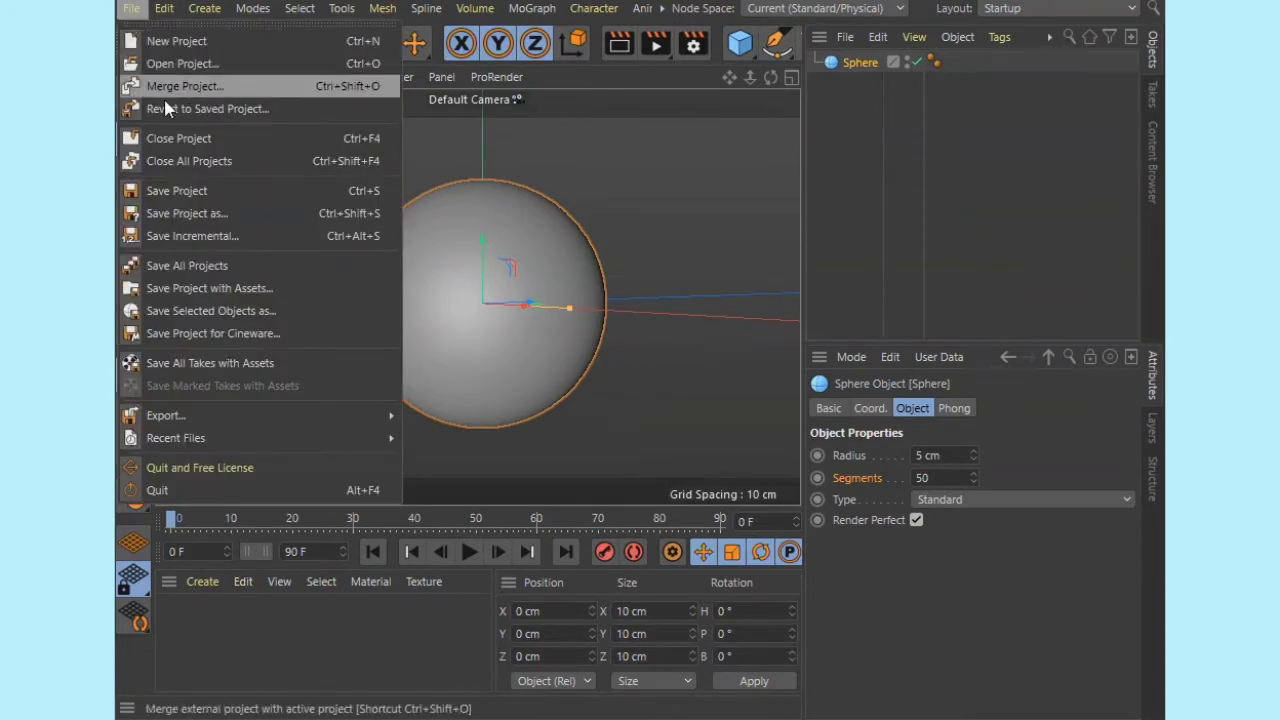
pyautogui.click(175, 210)
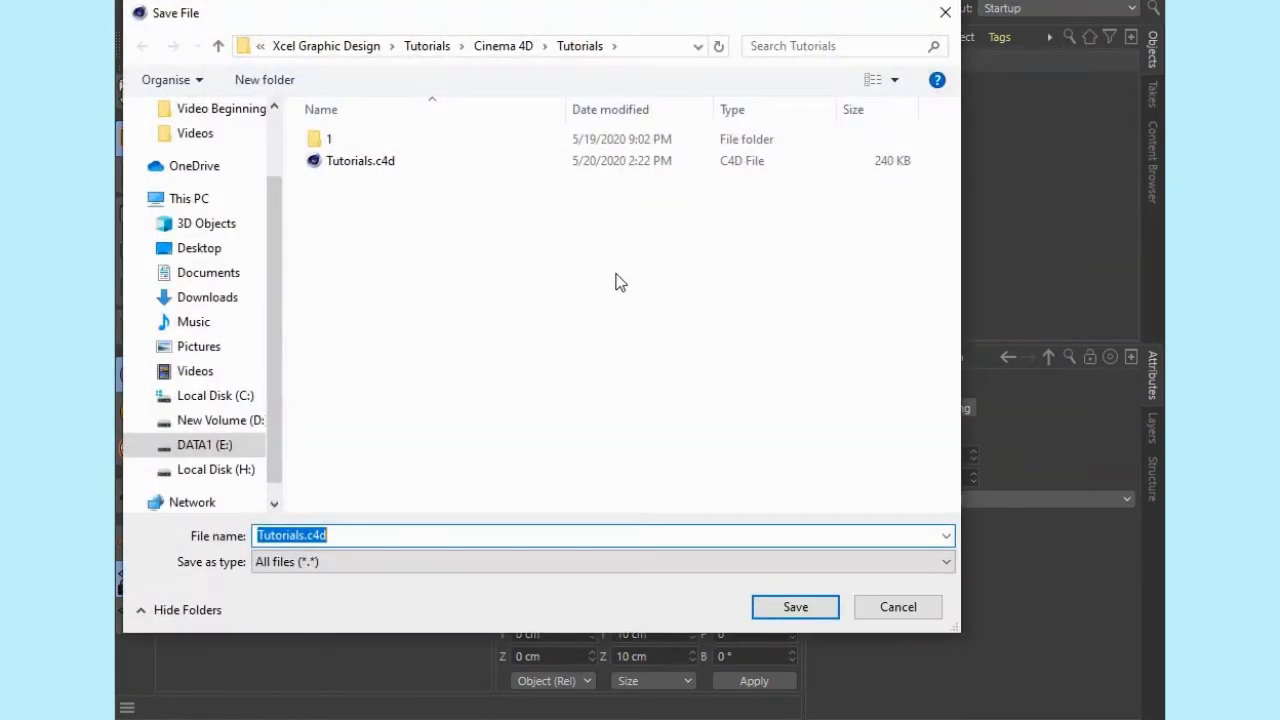
pyautogui.press('Return')
pyautogui.press('Left')
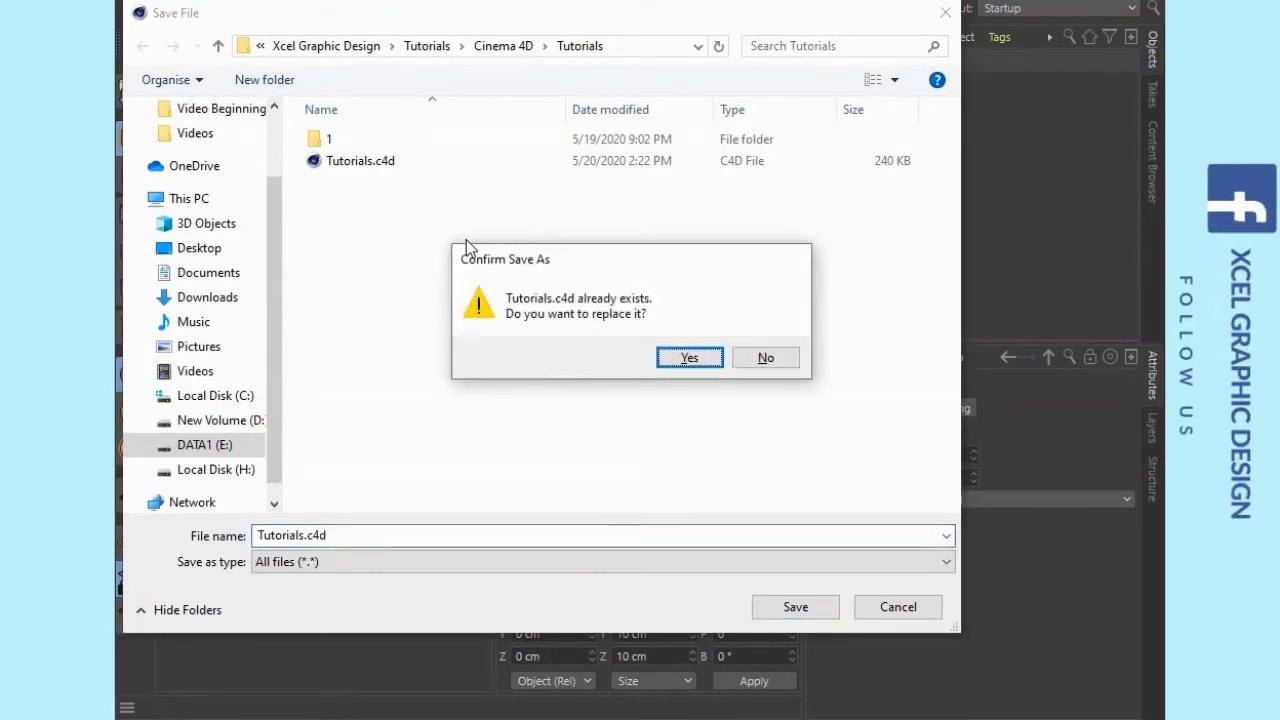
pyautogui.press('Return')
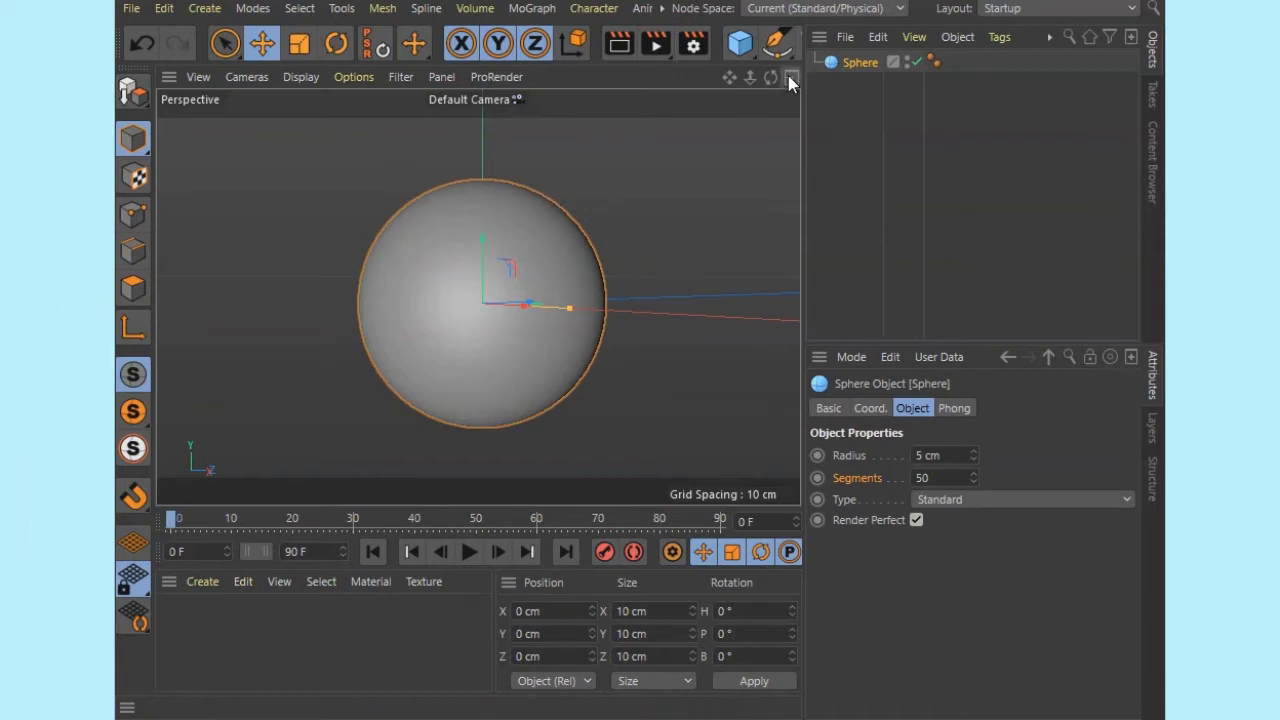
# Deselect the sphere and add a cylinder primitive to the scene
pyautogui.moveTo(770, 77); pyautogui.dragTo(734, 84)
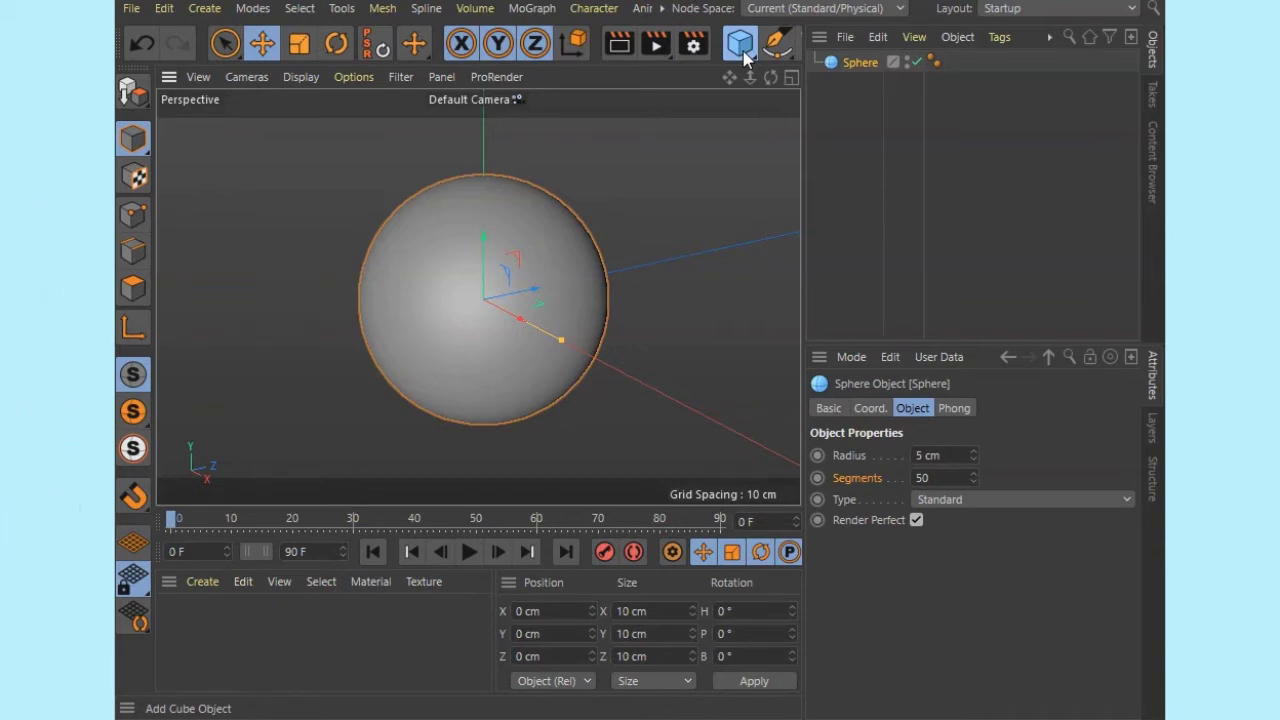
pyautogui.click(1026, 243)
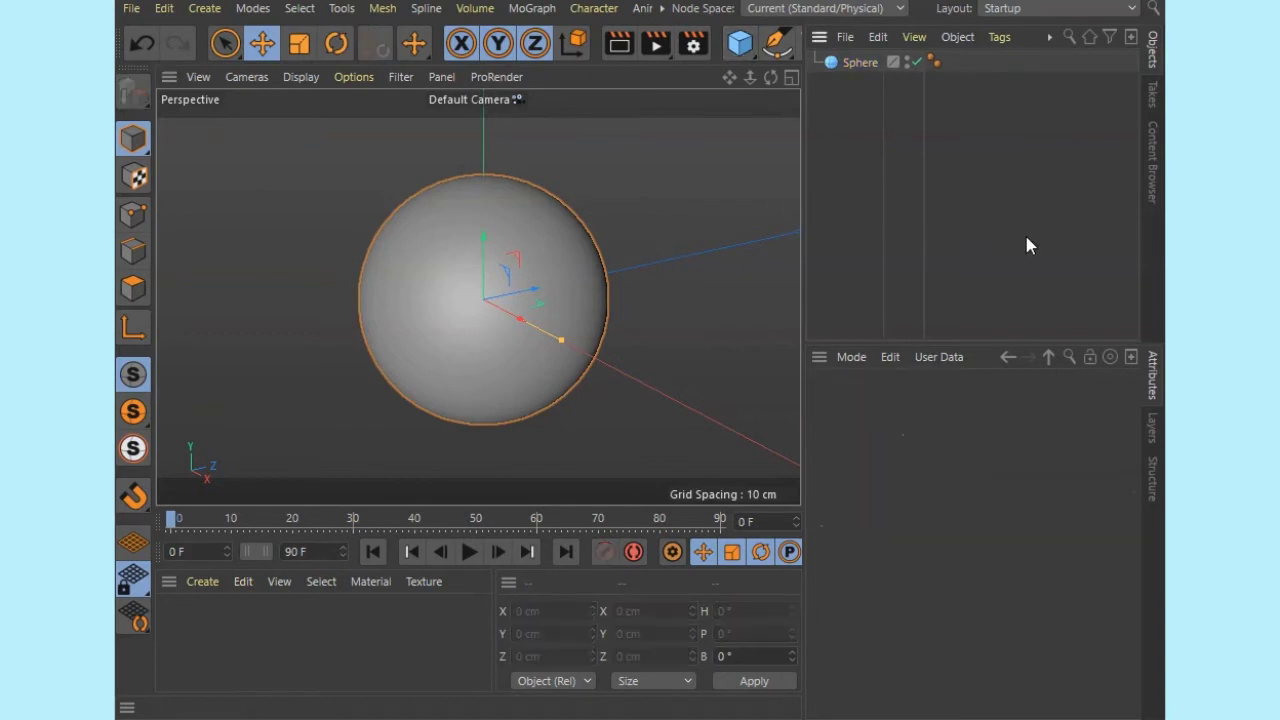
pyautogui.click(741, 43)
pyautogui.click(699, 68)
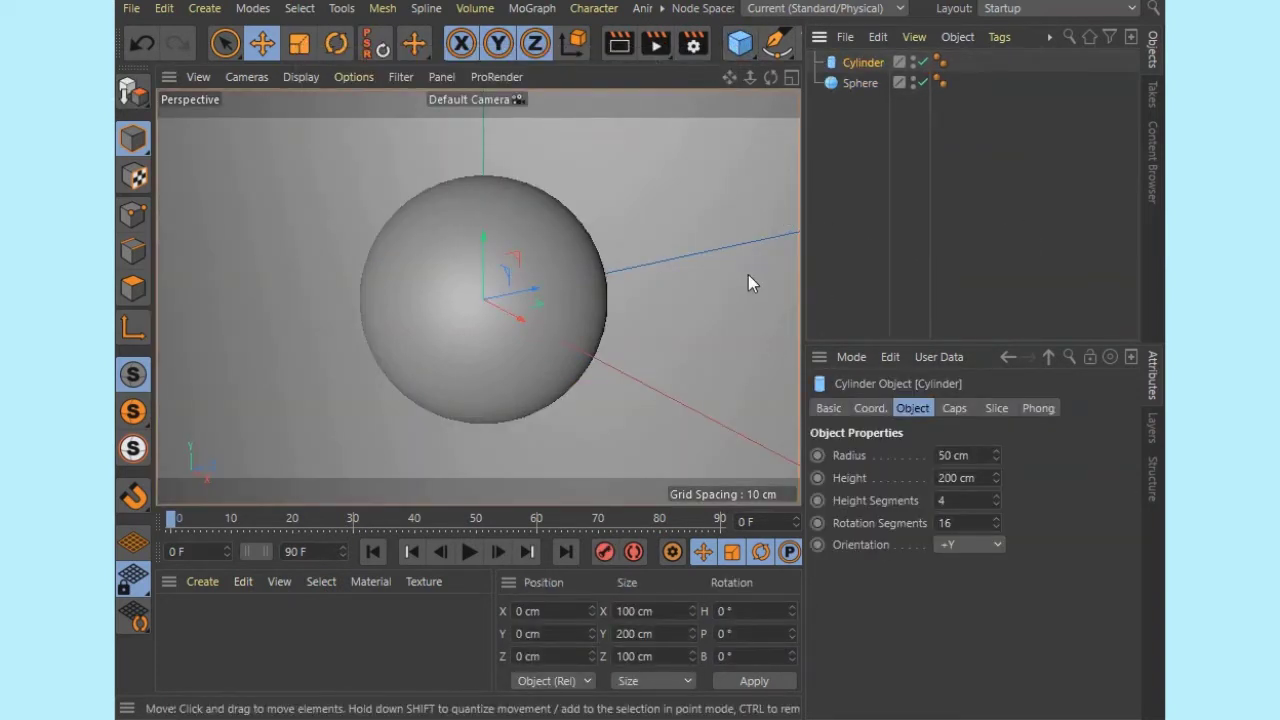
# Set the cylinder's height to 1 cm and its radius to 6 cm to form a disc around the sphere
pyautogui.click(978, 456)
pyautogui.doubleClick(978, 456)
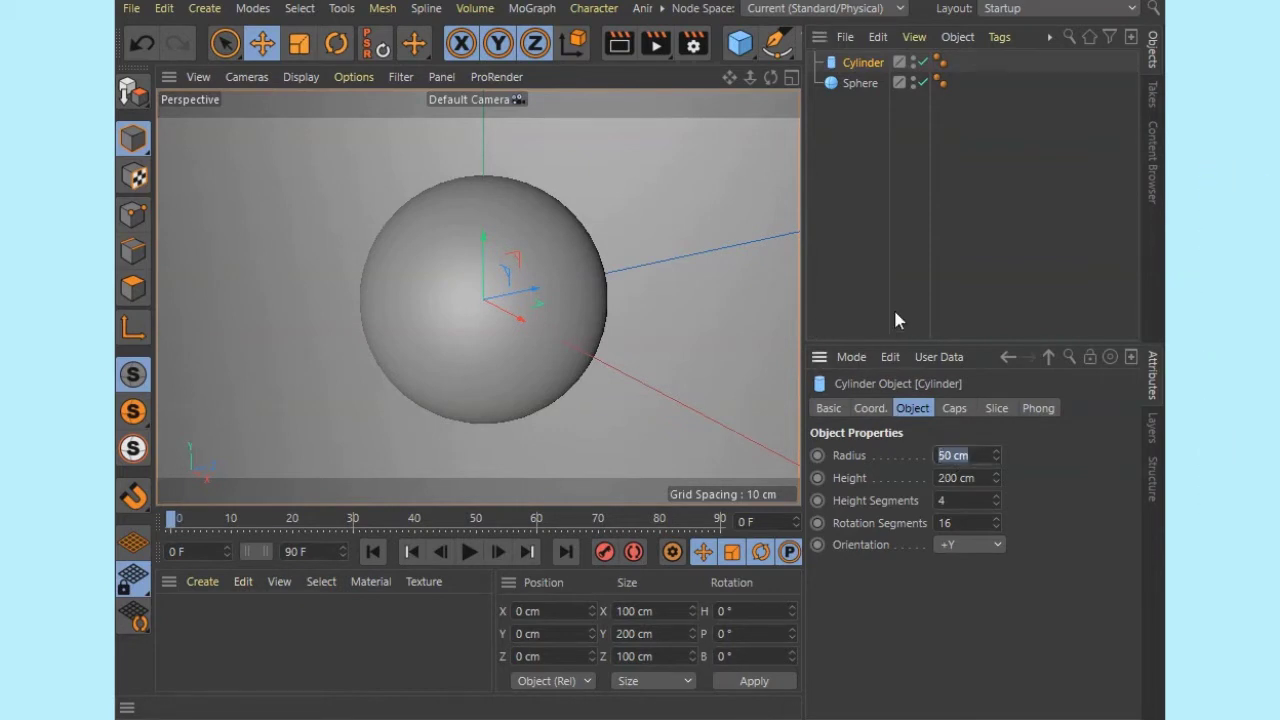
pyautogui.write('5')
pyautogui.press('Tab')
pyautogui.write('1')
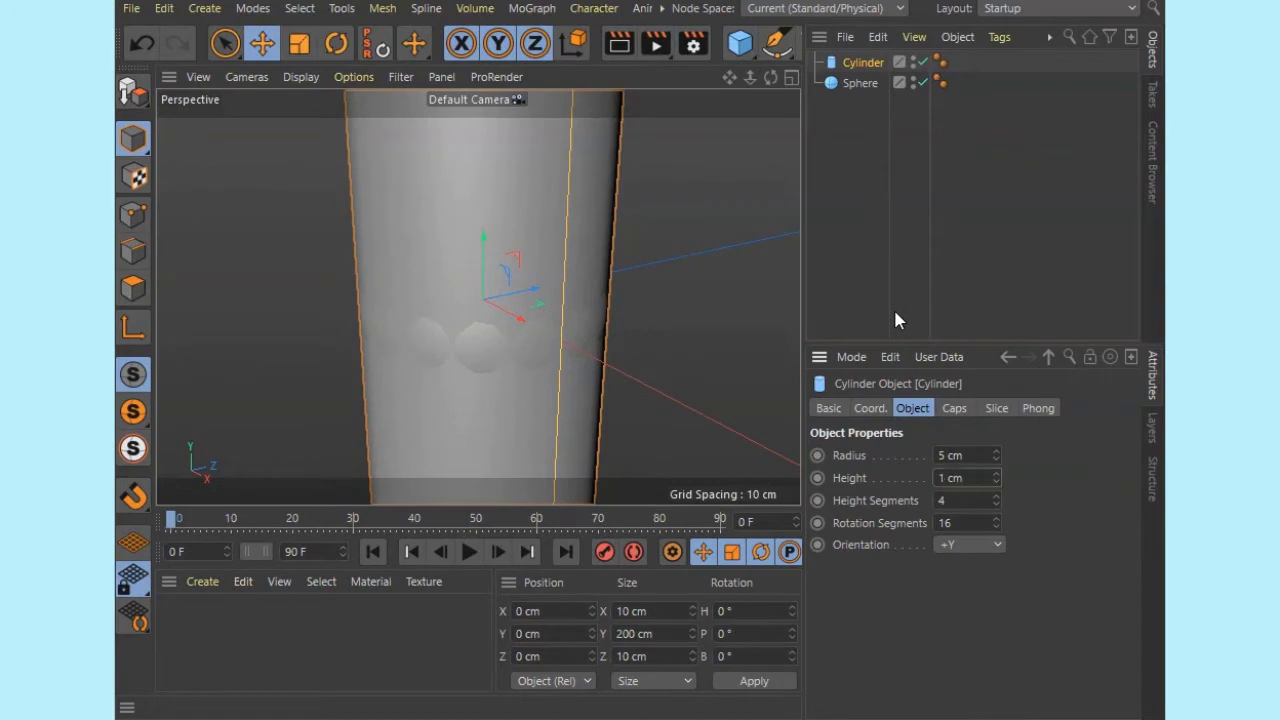
pyautogui.press('Return')
pyautogui.click(974, 455)
pyautogui.press('Up')
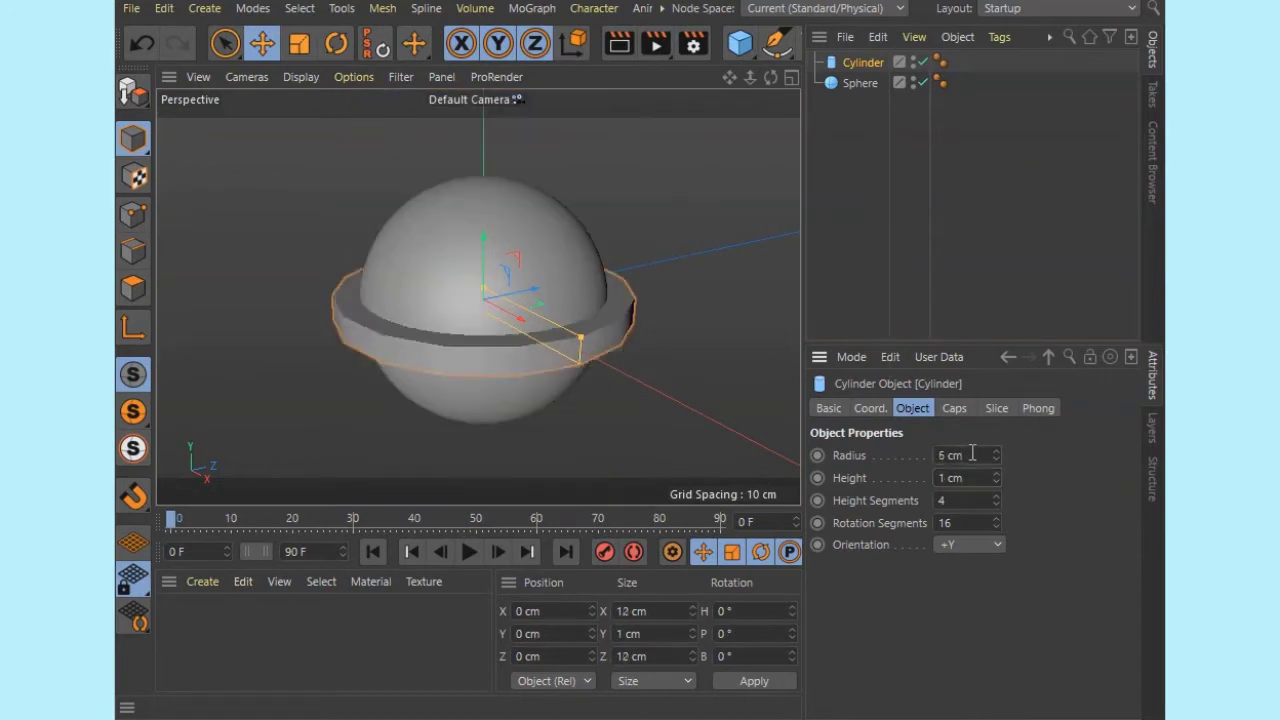
pyautogui.moveTo(771, 77); pyautogui.dragTo(720, 82)
pyautogui.moveTo(477, 297); pyautogui.dragTo(768, 78)
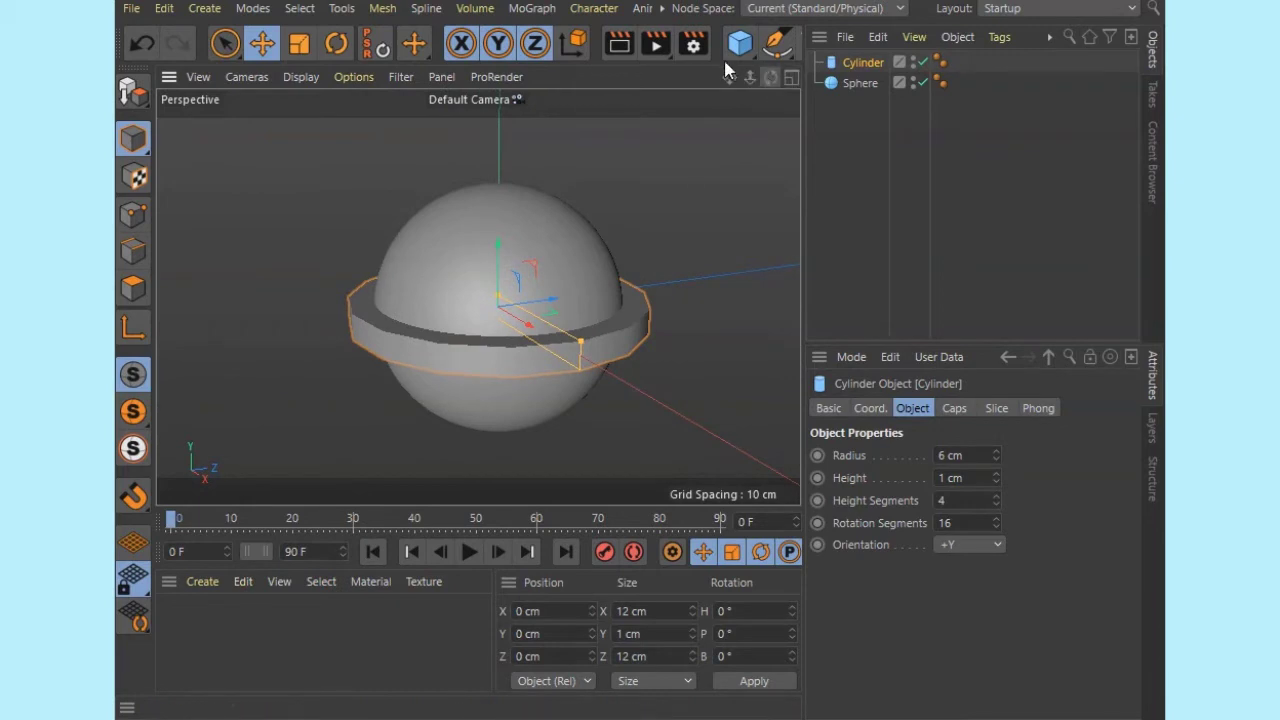
# Add a Boole object and nest the cylinder and sphere inside it, cylinder first, to subtract the sphere from the cylinder
pyautogui.moveTo(716, 47); pyautogui.dragTo(457, 48, button='middle')
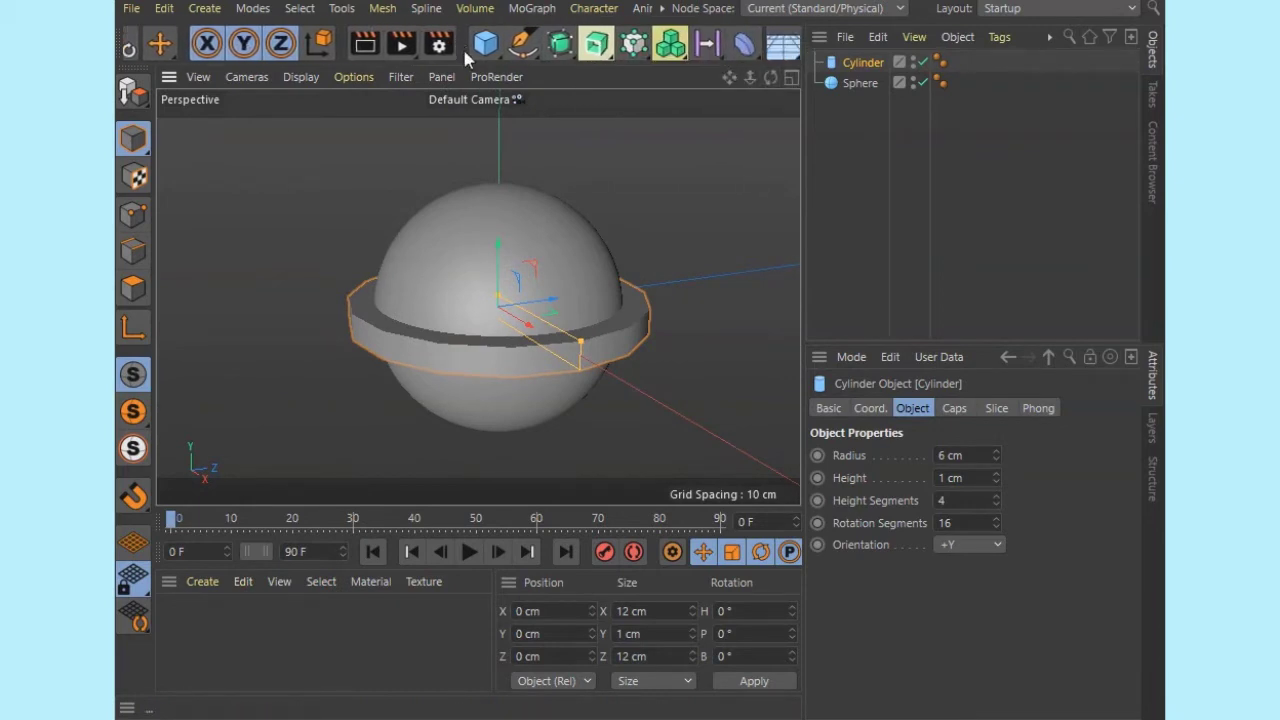
pyautogui.click(560, 58)
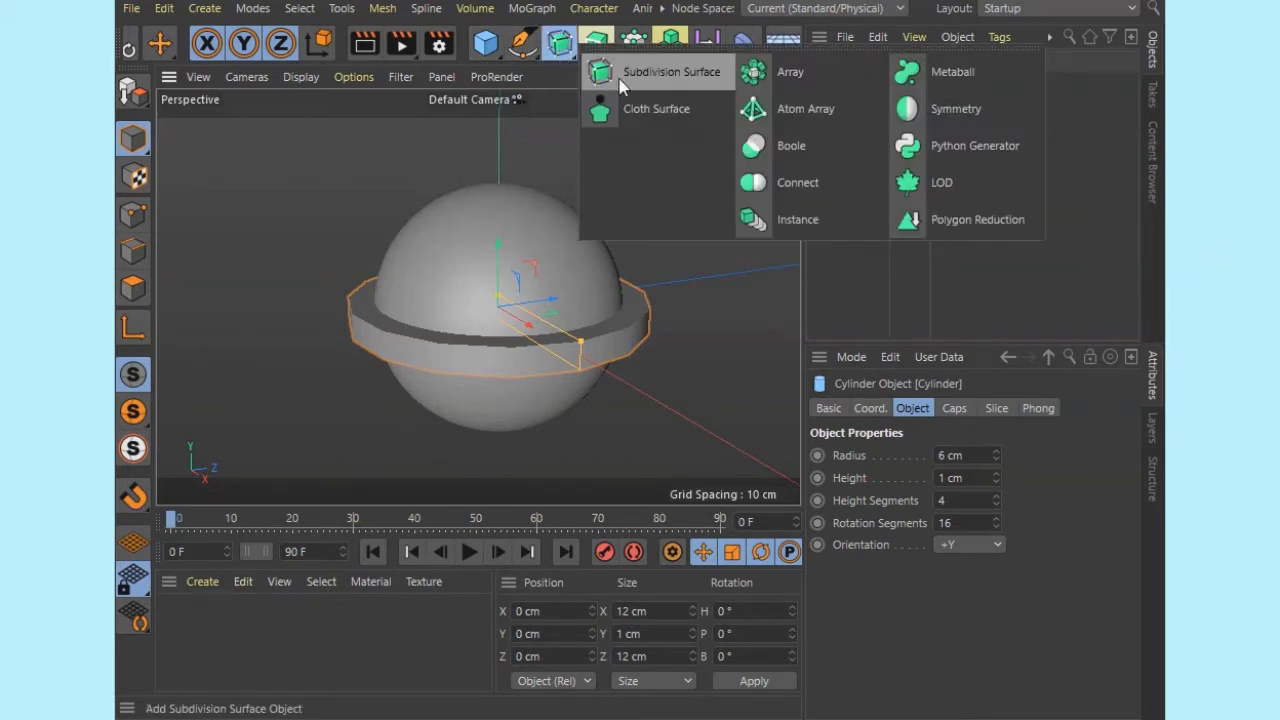
pyautogui.click(824, 154)
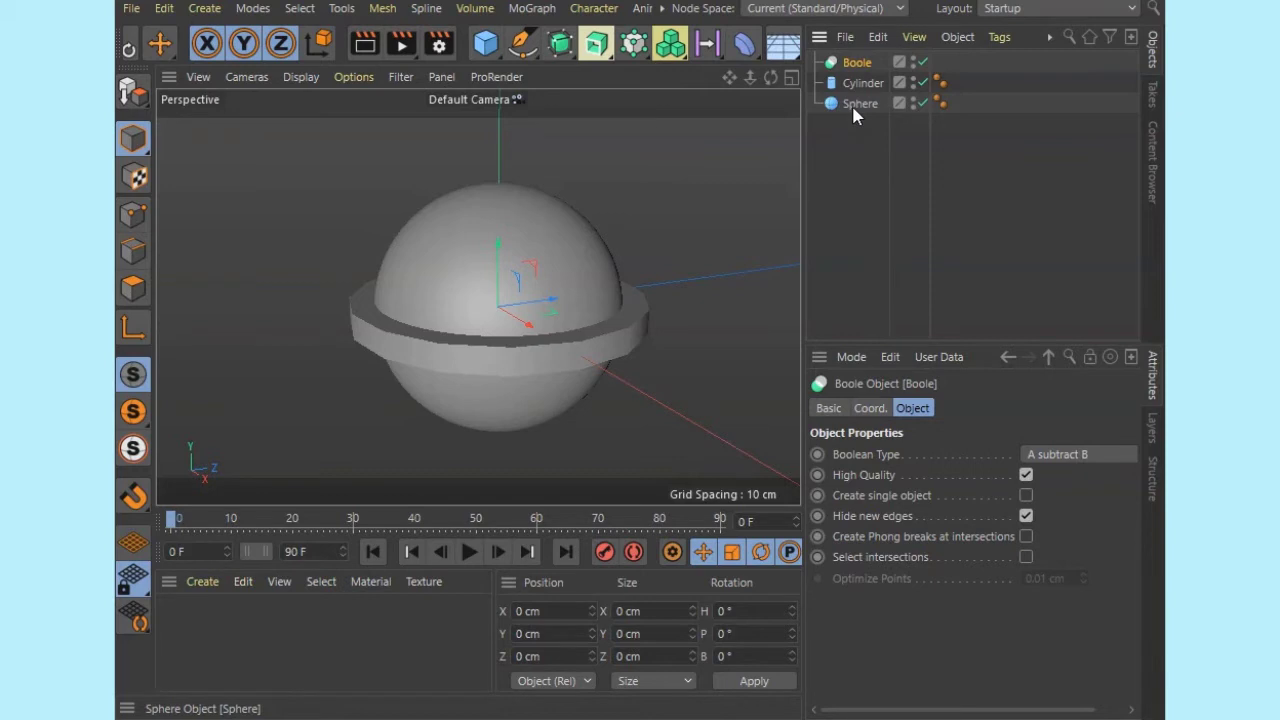
pyautogui.moveTo(855, 103); pyautogui.dragTo(858, 74)
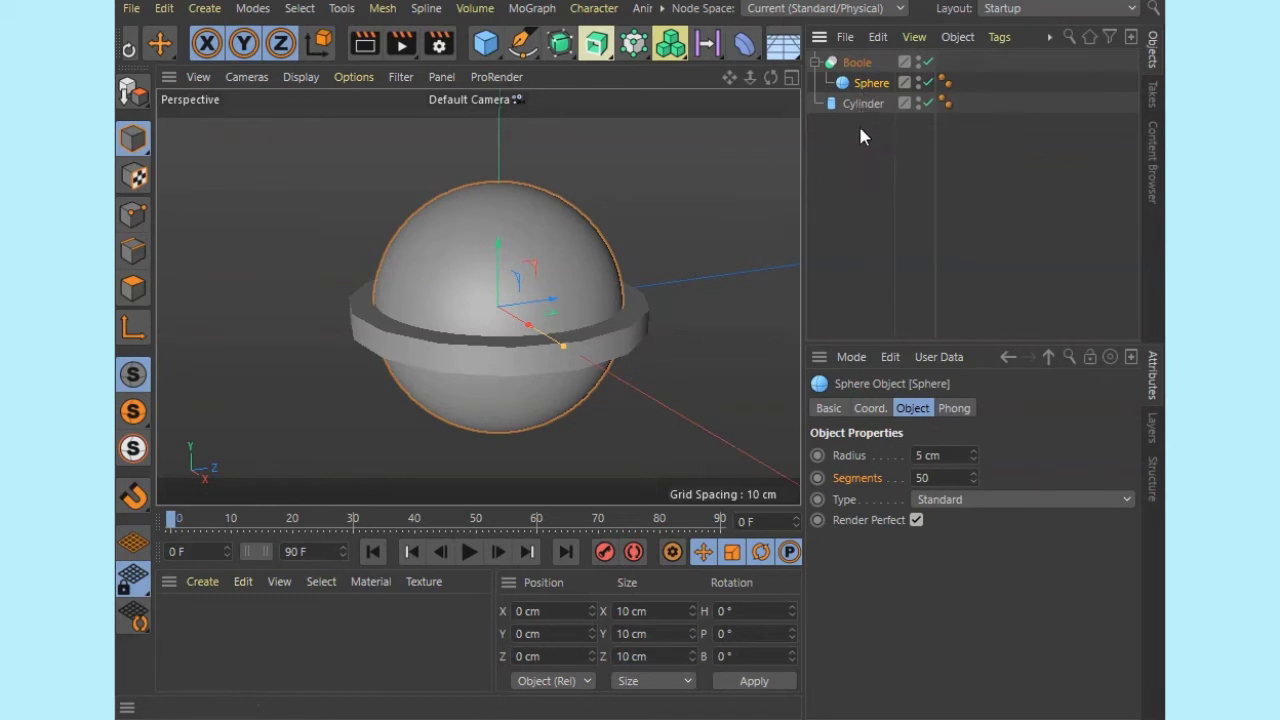
pyautogui.moveTo(873, 112); pyautogui.dragTo(858, 64)
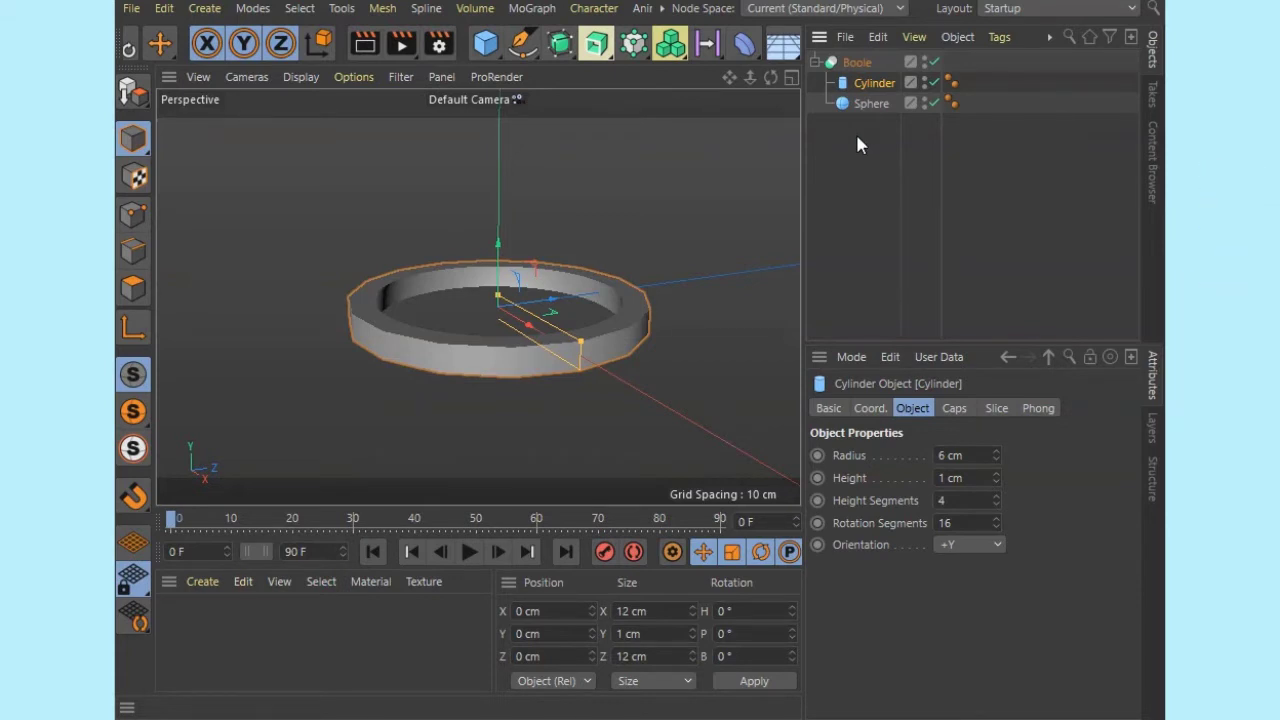
pyautogui.click(752, 44)
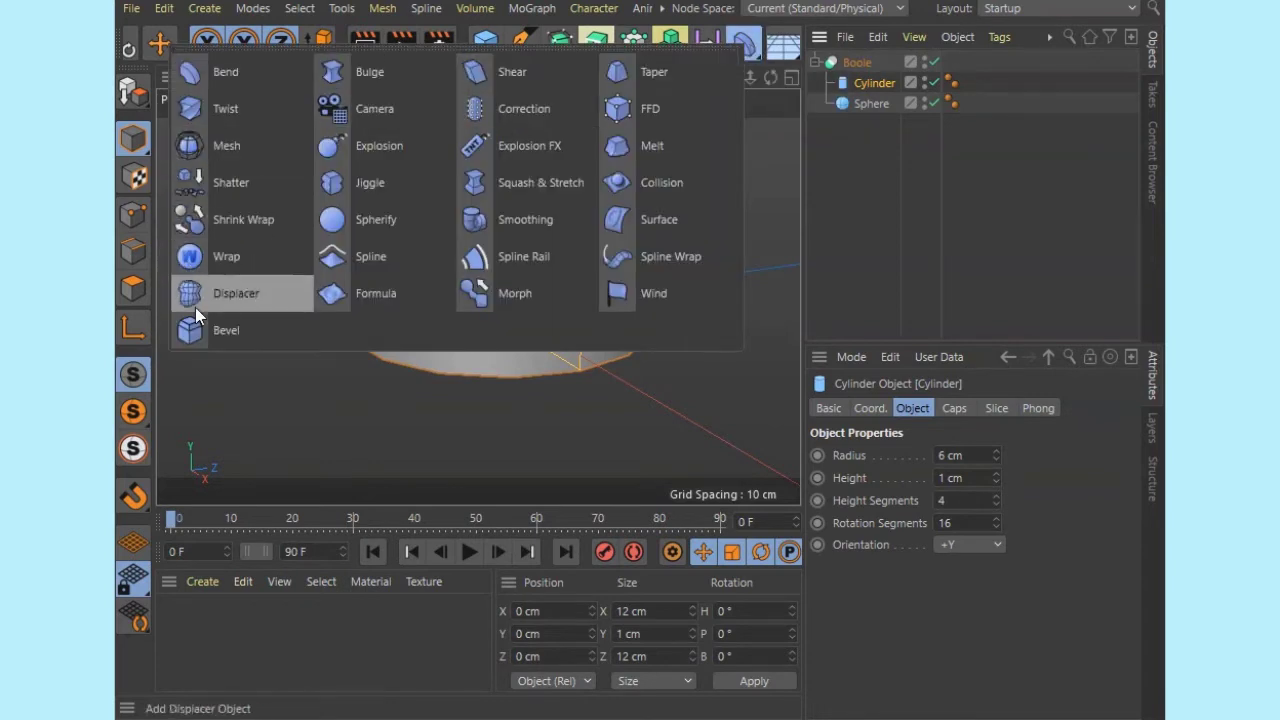
pyautogui.click(889, 225)
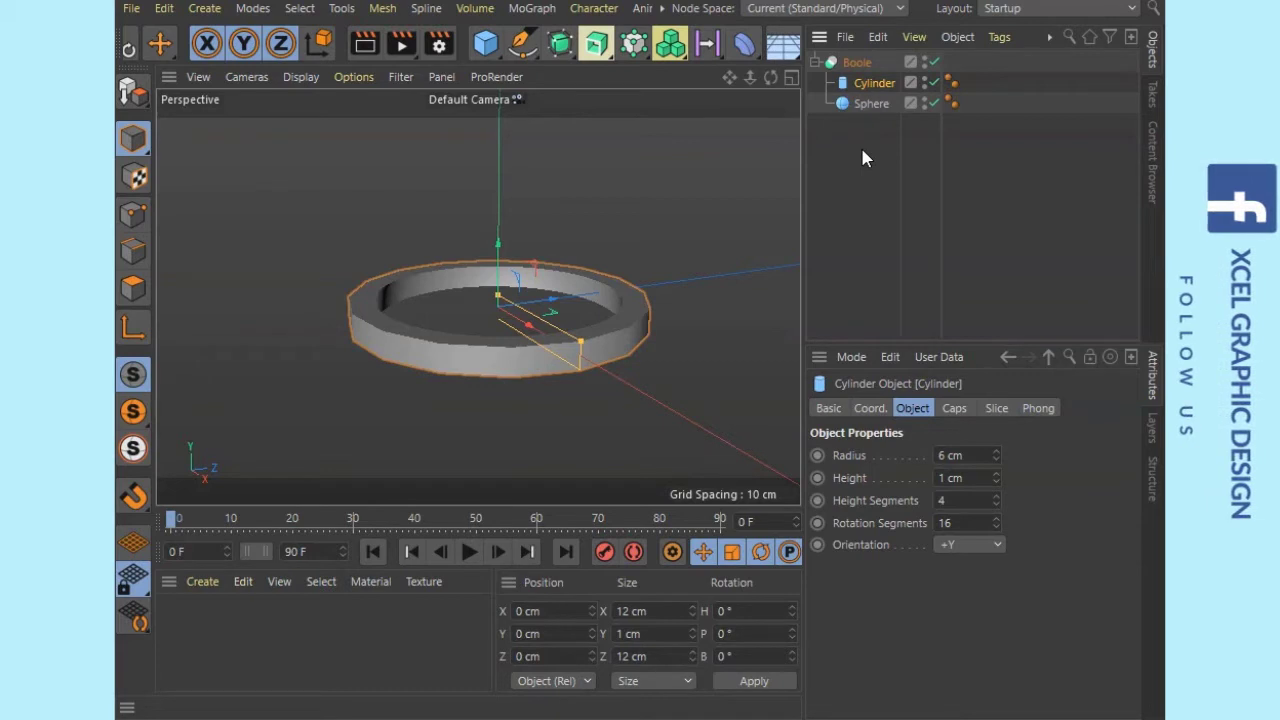
pyautogui.click(858, 64)
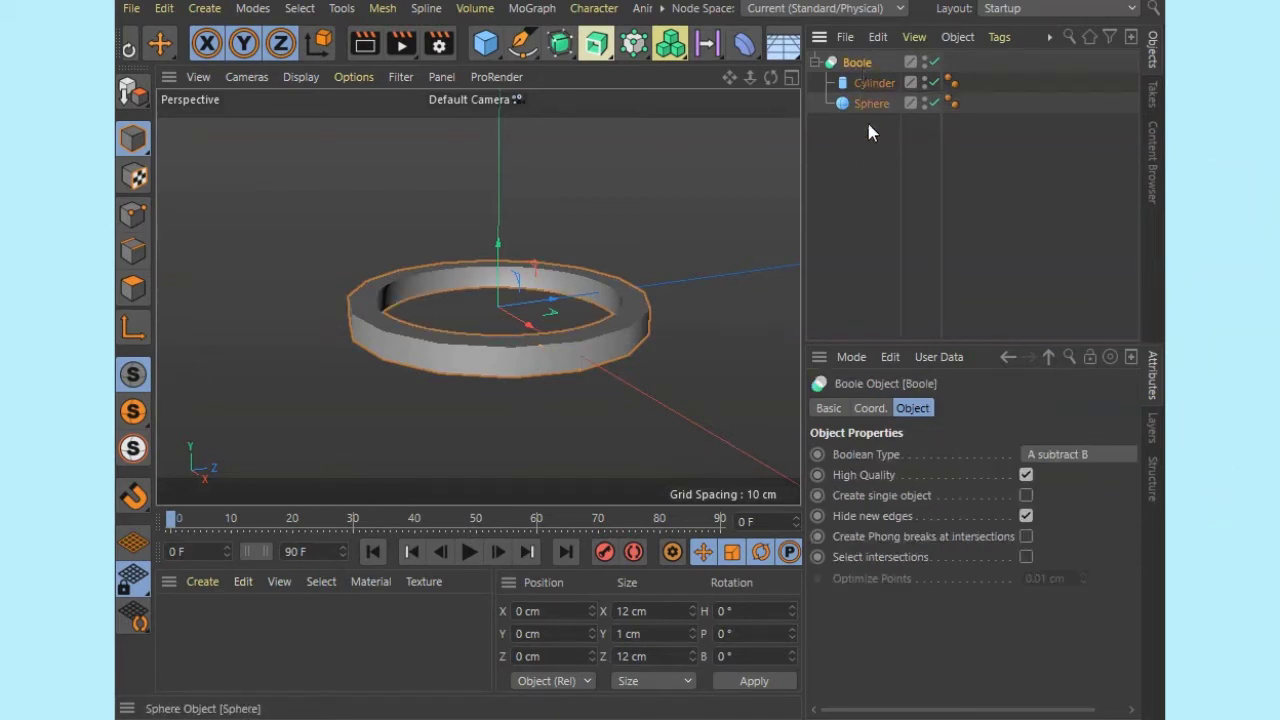
pyautogui.click(873, 82)
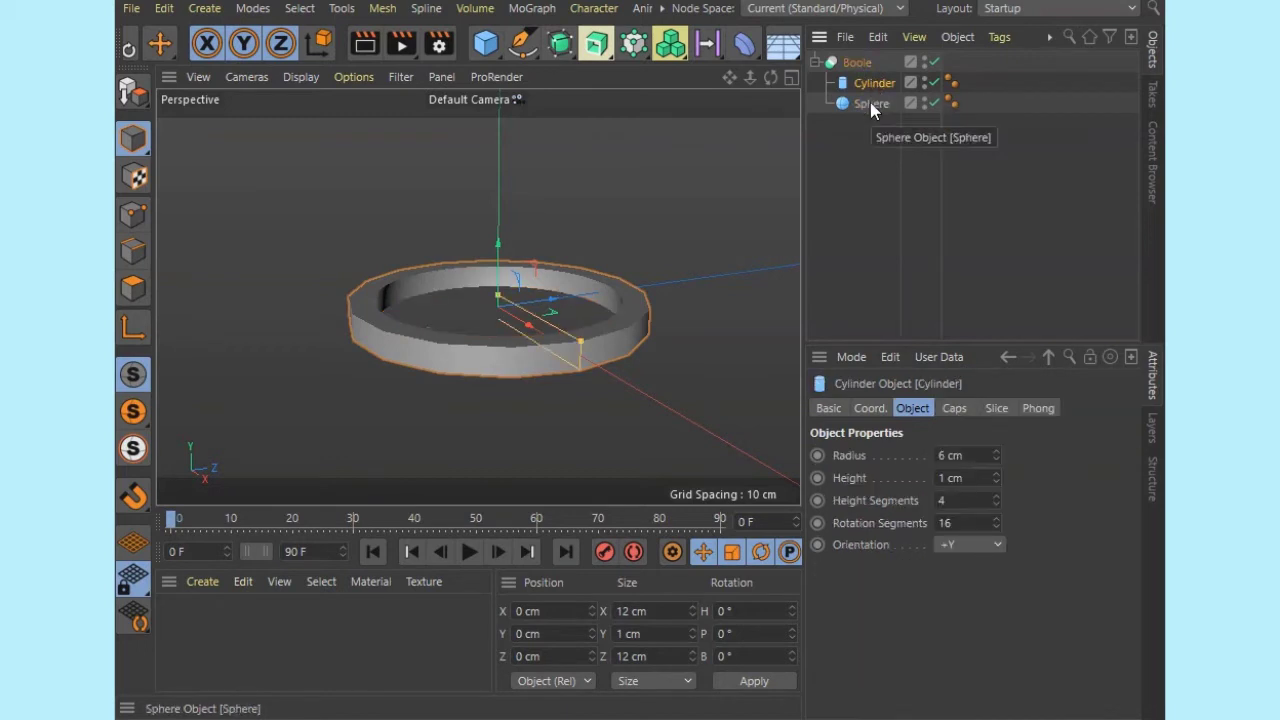
pyautogui.click(869, 104)
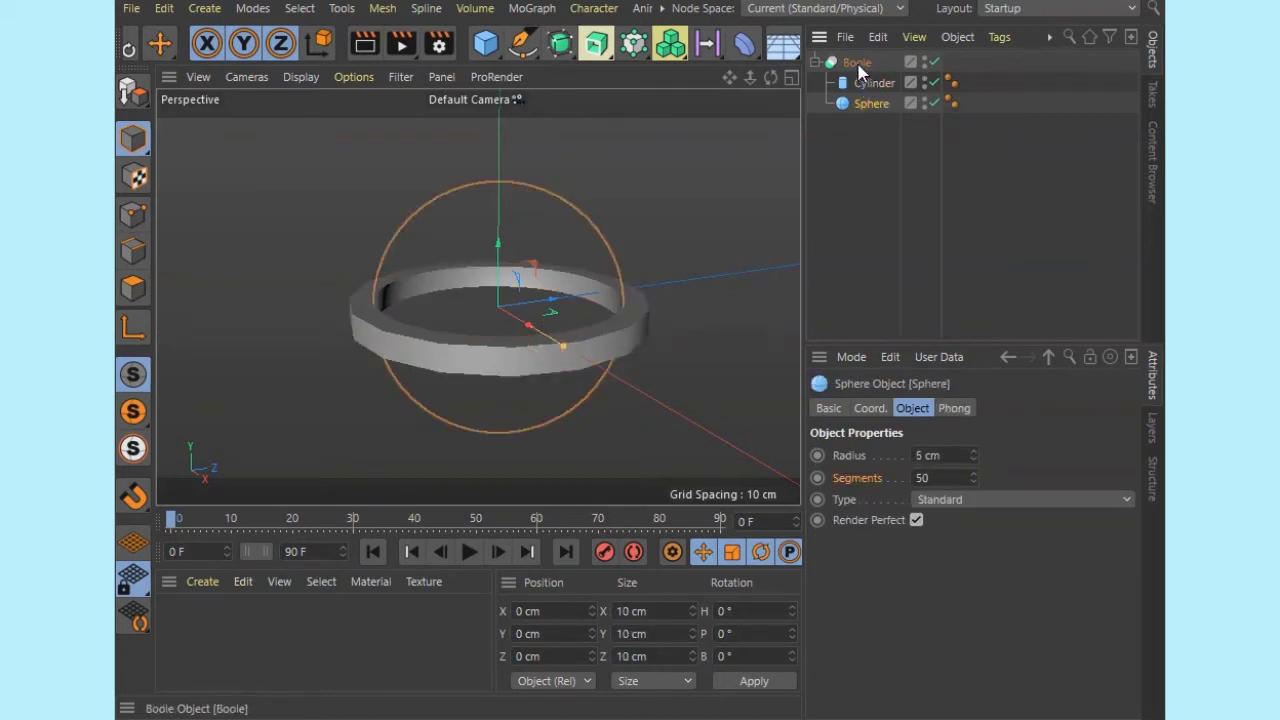
pyautogui.click(858, 64)
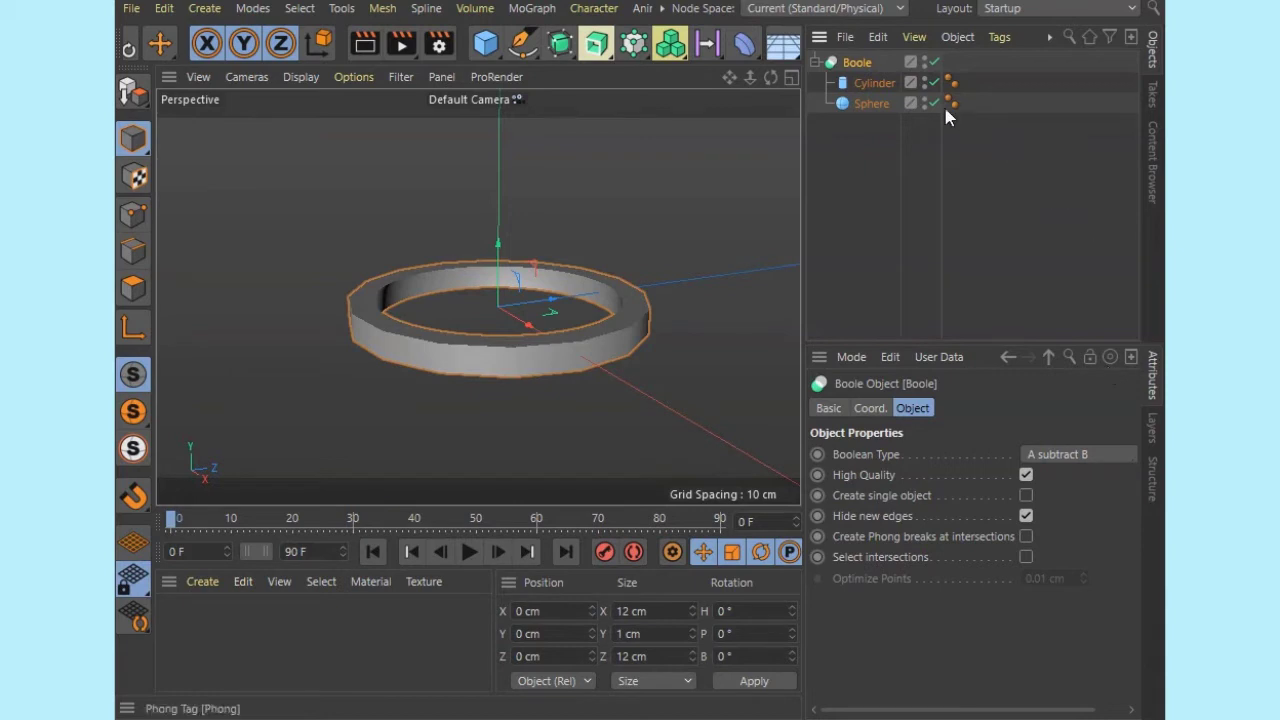
pyautogui.click(874, 84)
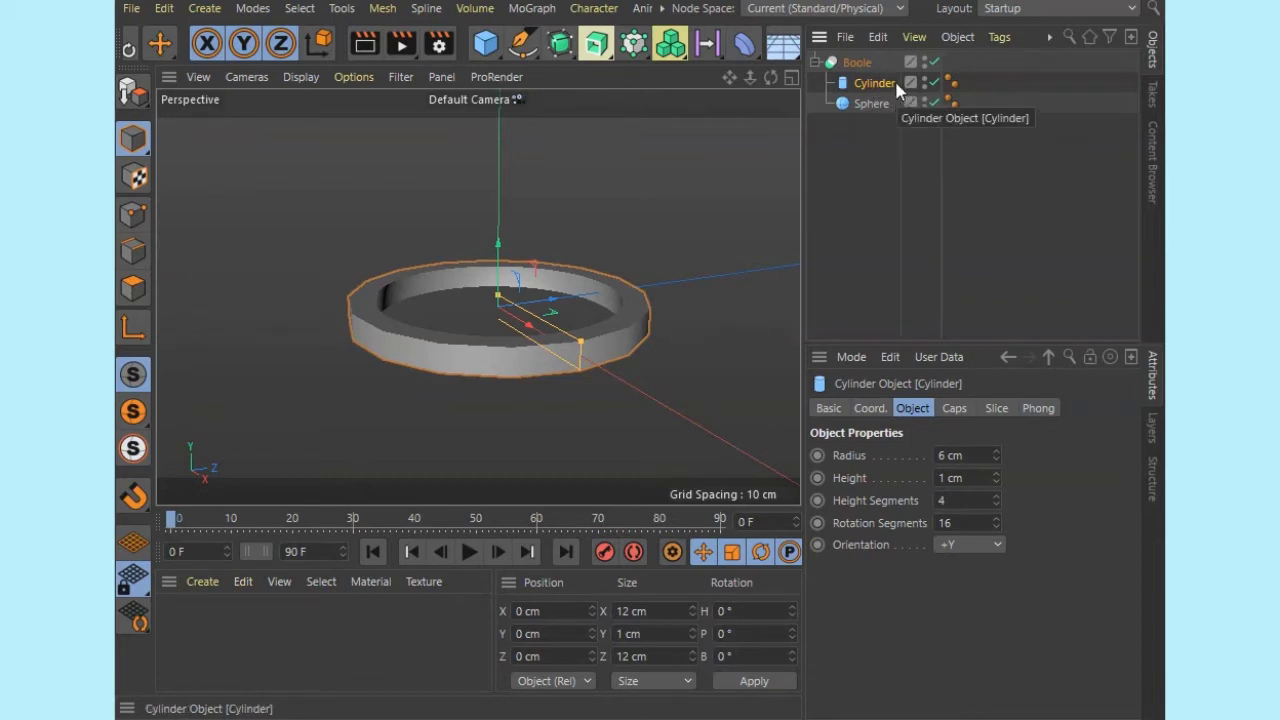
# Move the sphere above the cylinder inside the Boole to cut a groove around the sphere's middle
pyautogui.click(867, 104)
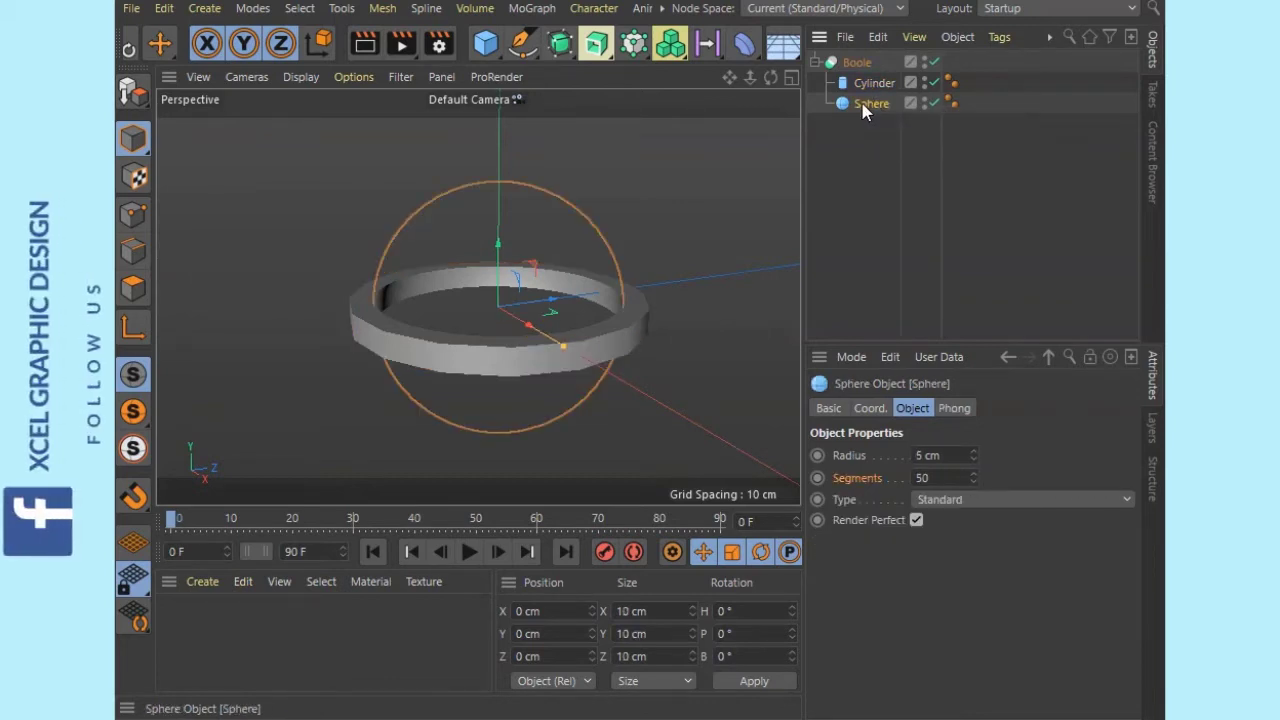
pyautogui.moveTo(872, 103); pyautogui.dragTo(867, 66)
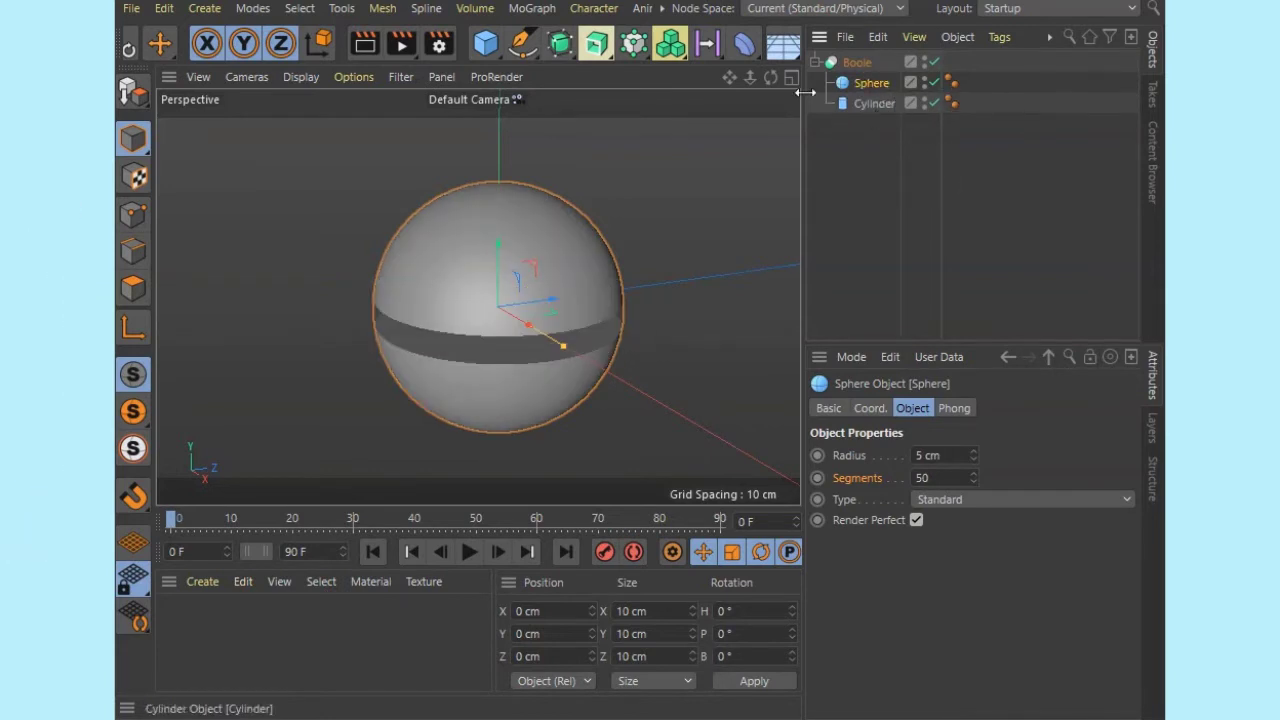
pyautogui.moveTo(769, 80); pyautogui.dragTo(750, 117)
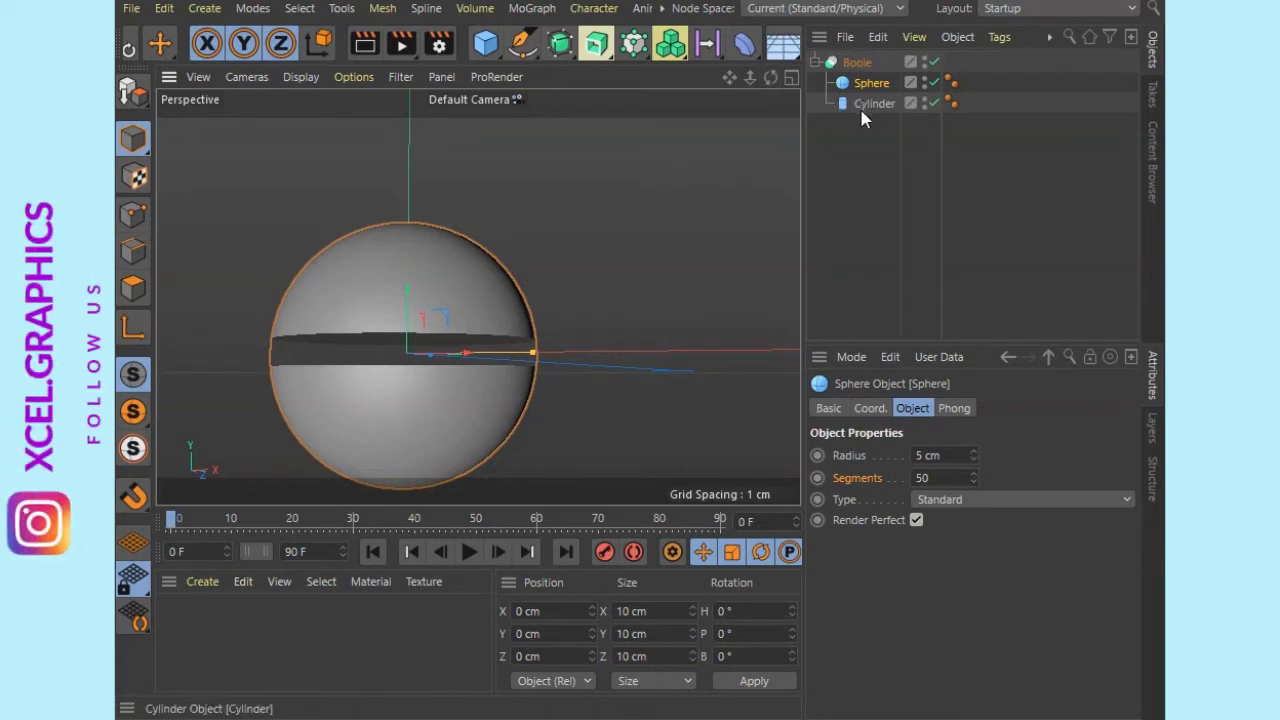
# Duplicate the Boole's cylinder and place the copy outside the Boole hierarchy
pyautogui.click(484, 45)
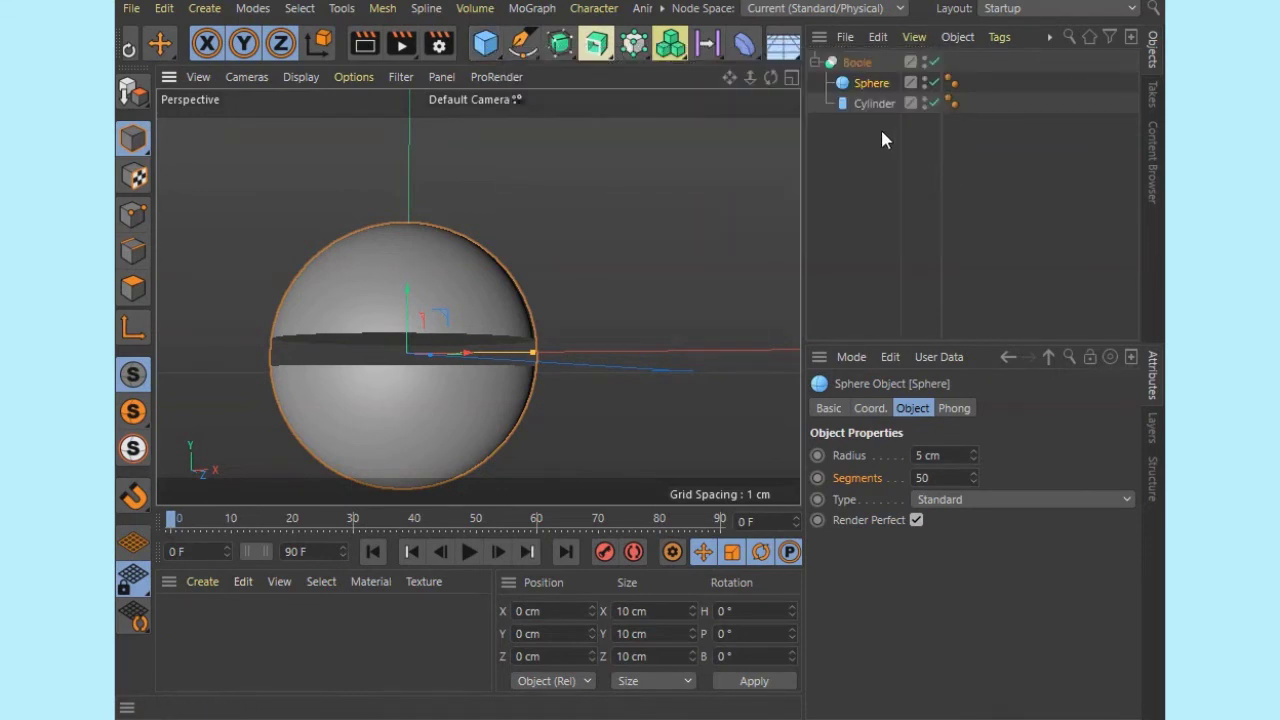
pyautogui.click(872, 103)
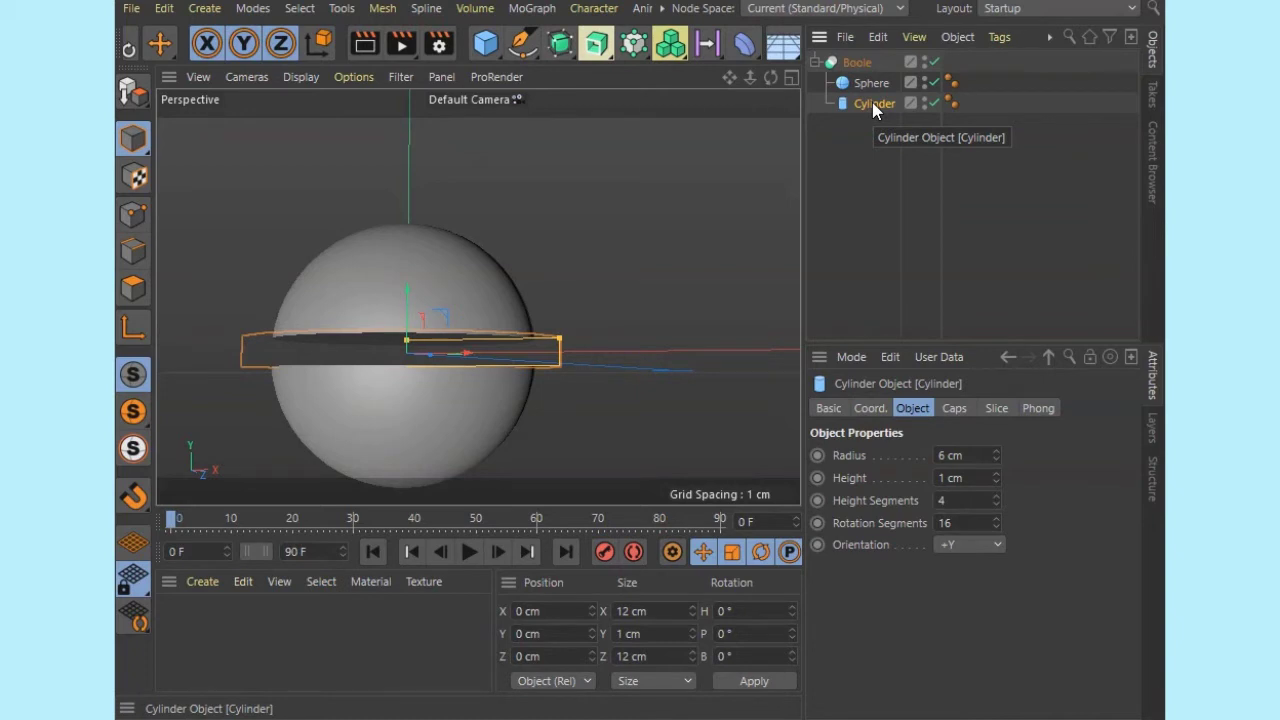
pyautogui.keyDown('ctrl'); pyautogui.moveTo(872, 102); pyautogui.dragTo(866, 143); pyautogui.keyUp('ctrl')
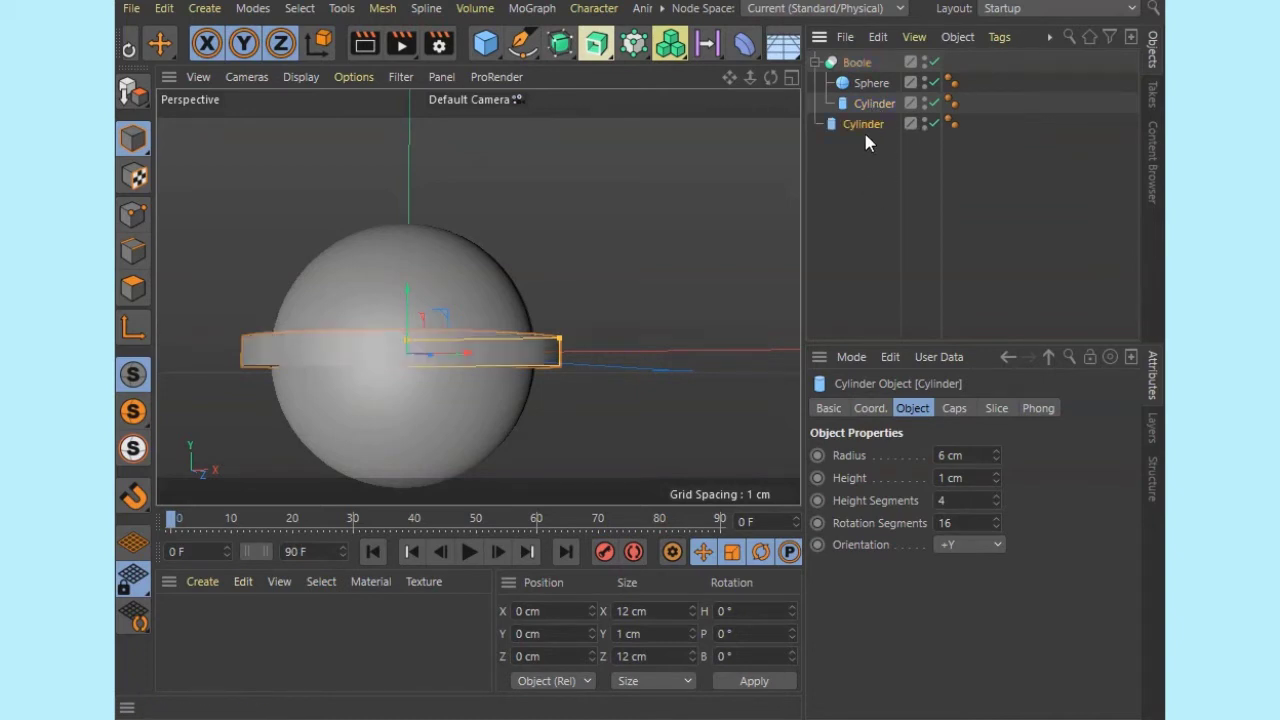
# Set the duplicate cylinder's radius to 4.5 cm so it fills the inside of the sphere's groove
pyautogui.moveTo(770, 77); pyautogui.dragTo(770, 140)
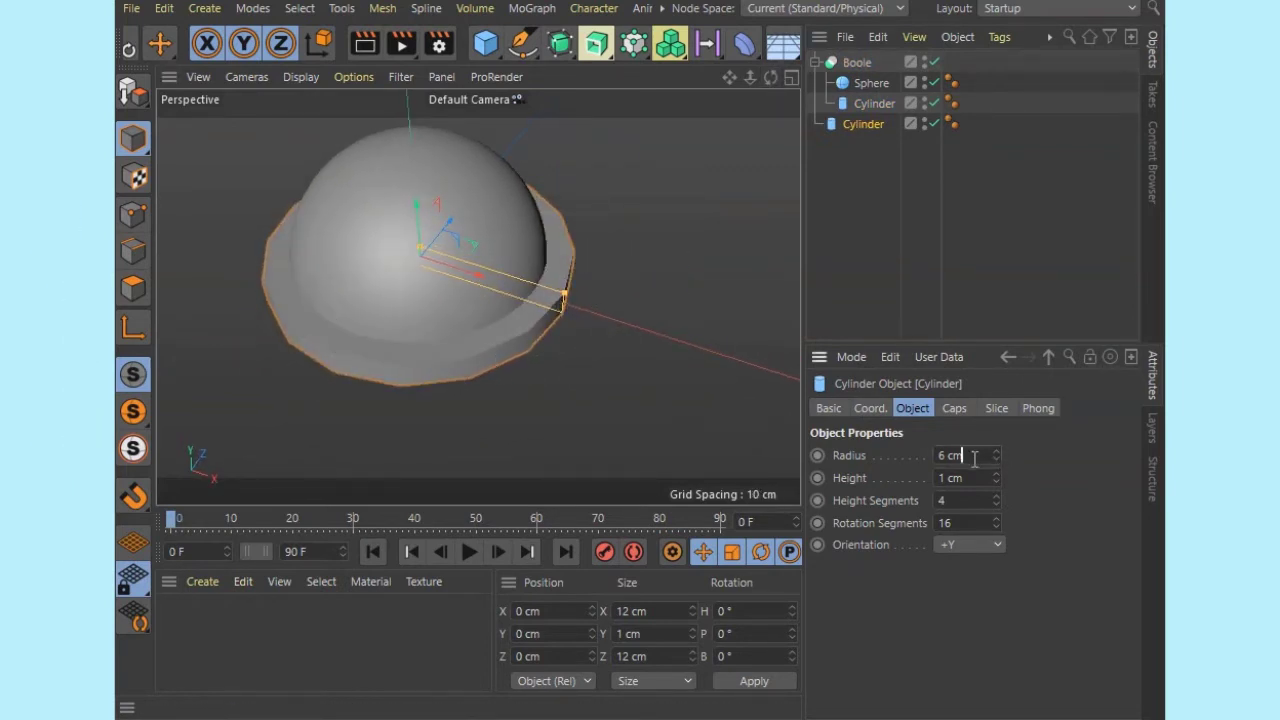
pyautogui.write('4')
pyautogui.press('Return')
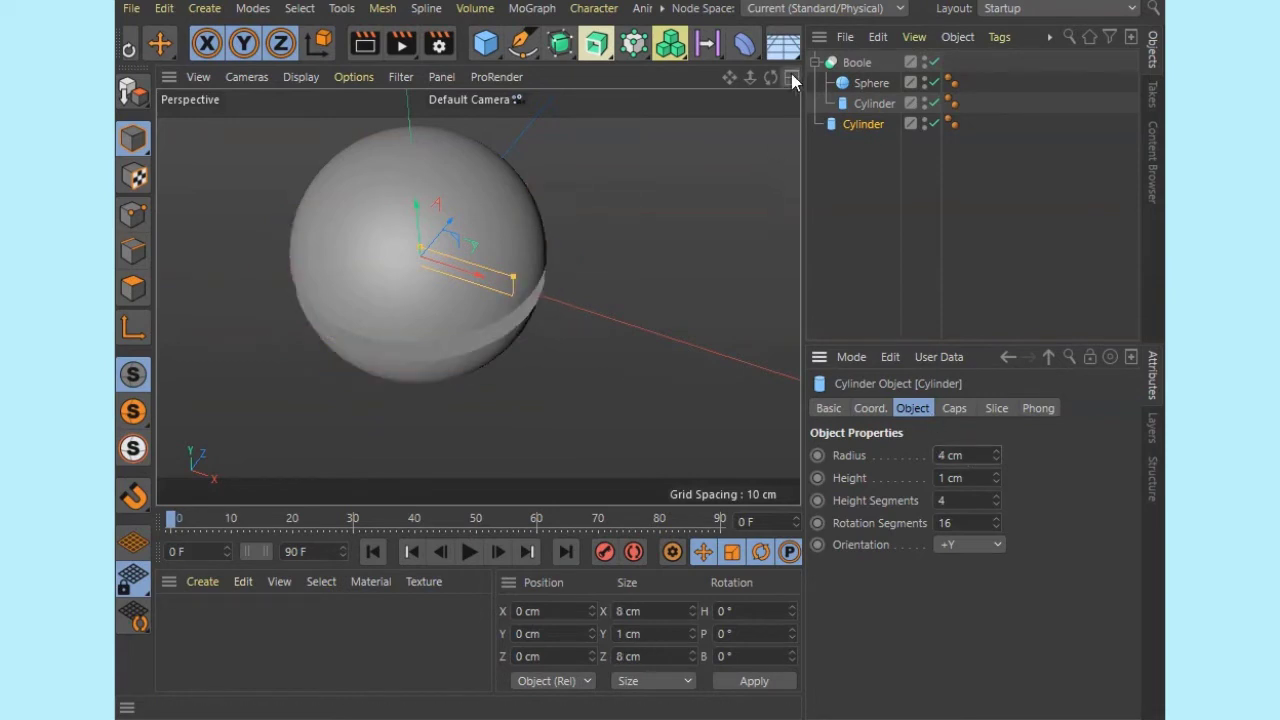
pyautogui.keyDown('alt'); pyautogui.moveTo(477, 330); pyautogui.dragTo(477, 297); pyautogui.keyUp('alt')
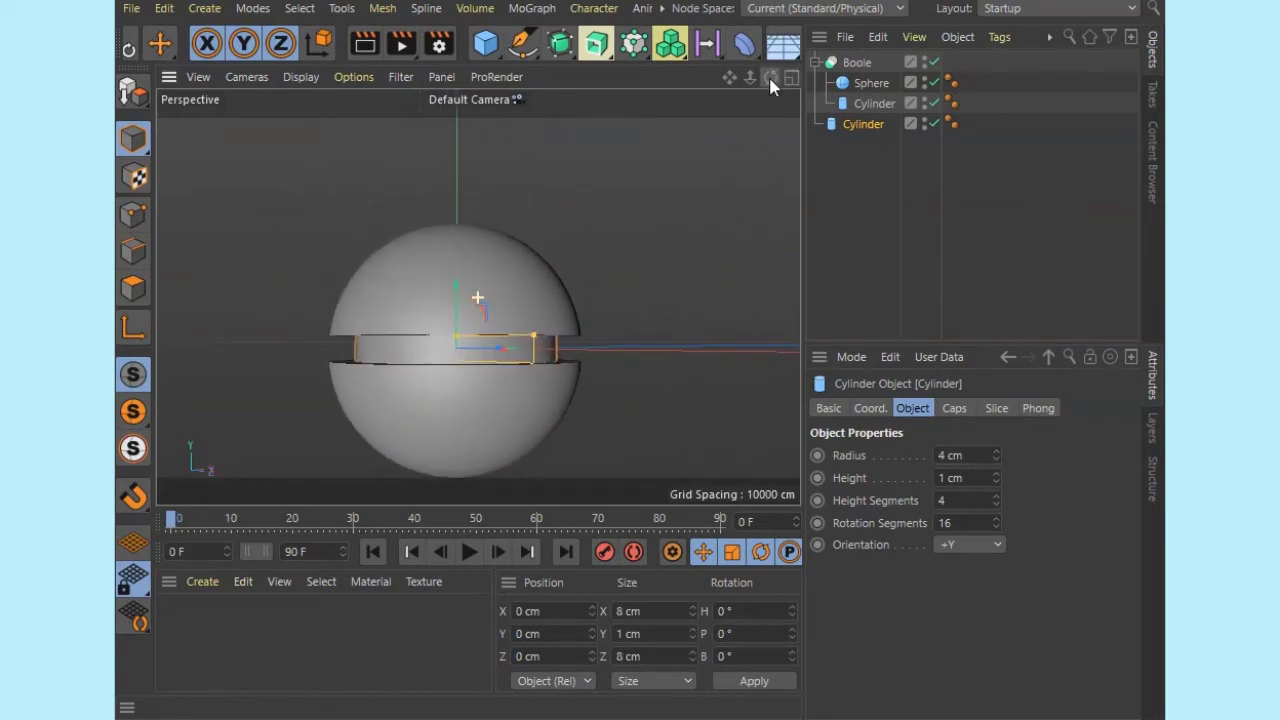
pyautogui.doubleClick(992, 457)
pyautogui.write('4.5')
pyautogui.press('Return')
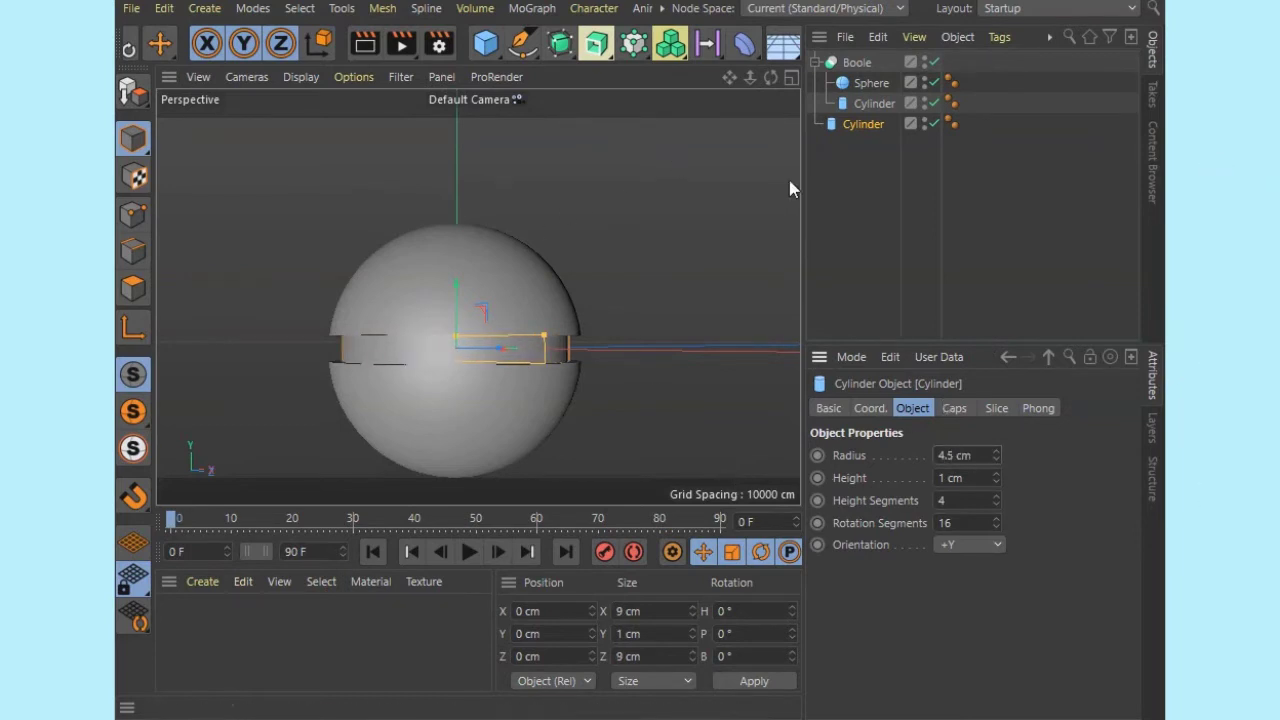
# Switch the viewport display to Gouraud Shading (Lines) around the sphere's groove
pyautogui.moveTo(749, 77)
pyautogui.mouseDown()
pyautogui.moveTo(740, 88)
pyautogui.moveTo(766, 80)
pyautogui.mouseUp()
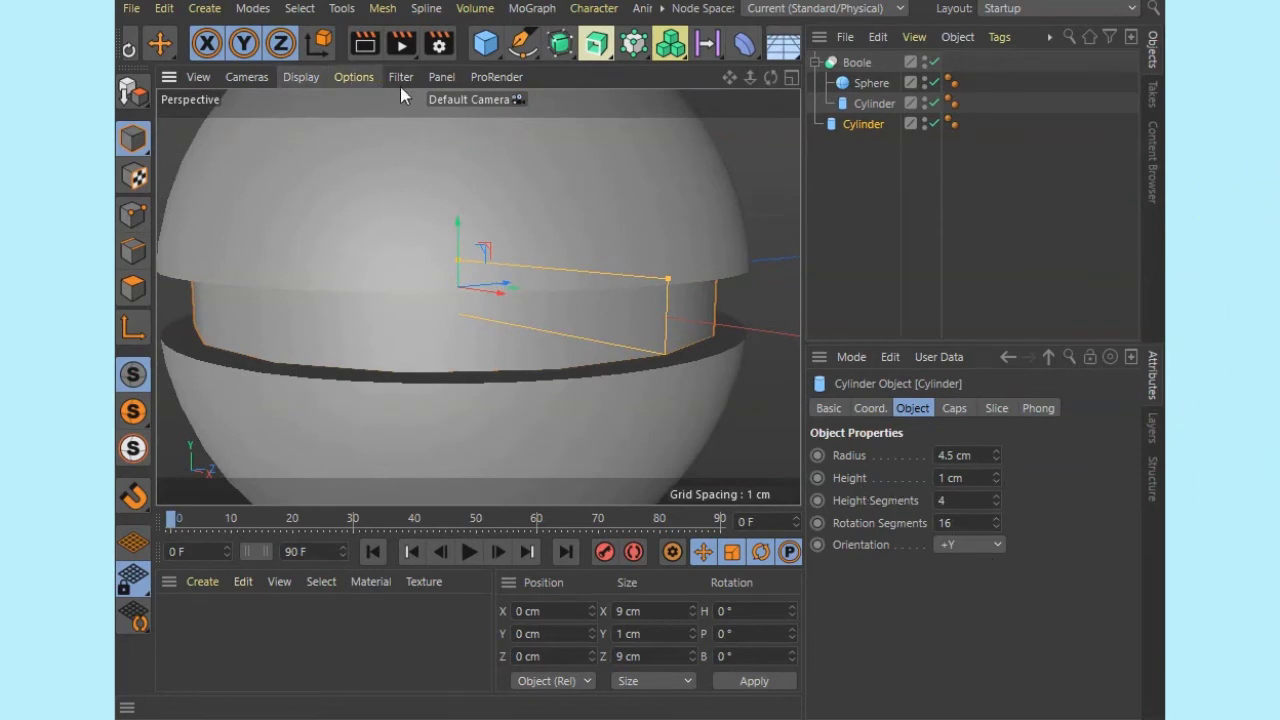
pyautogui.click(316, 80)
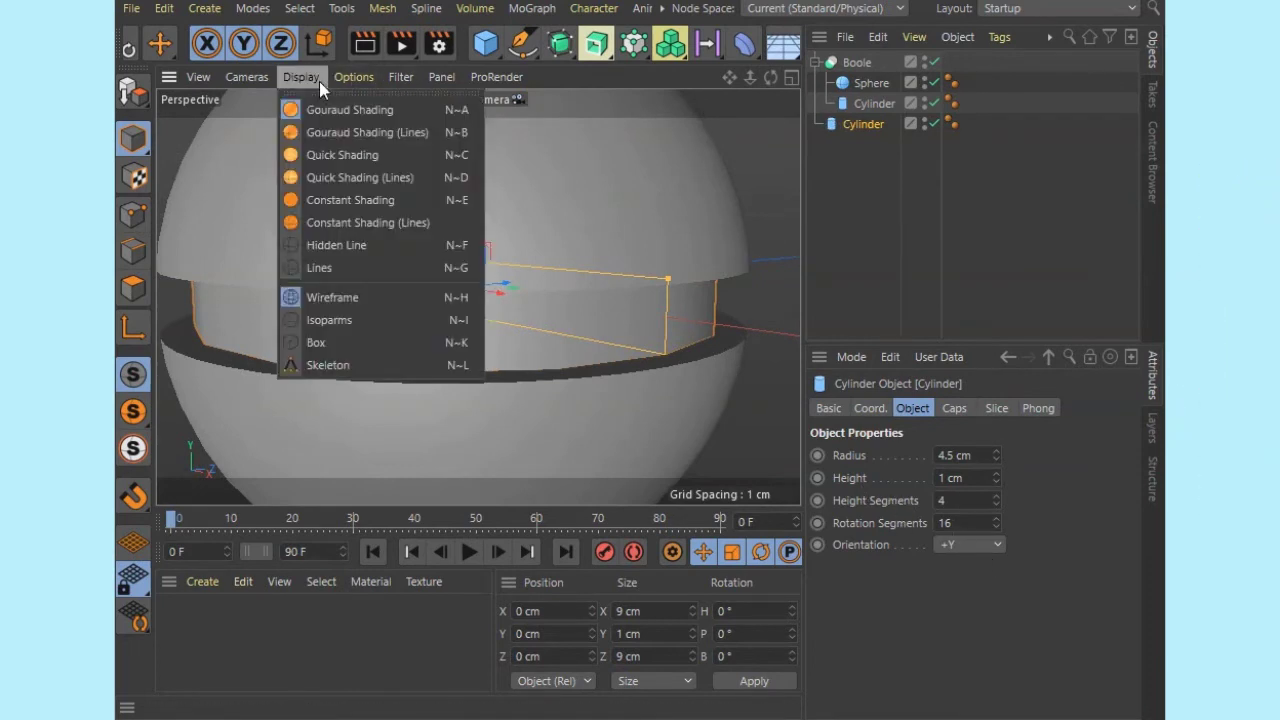
pyautogui.click(314, 133)
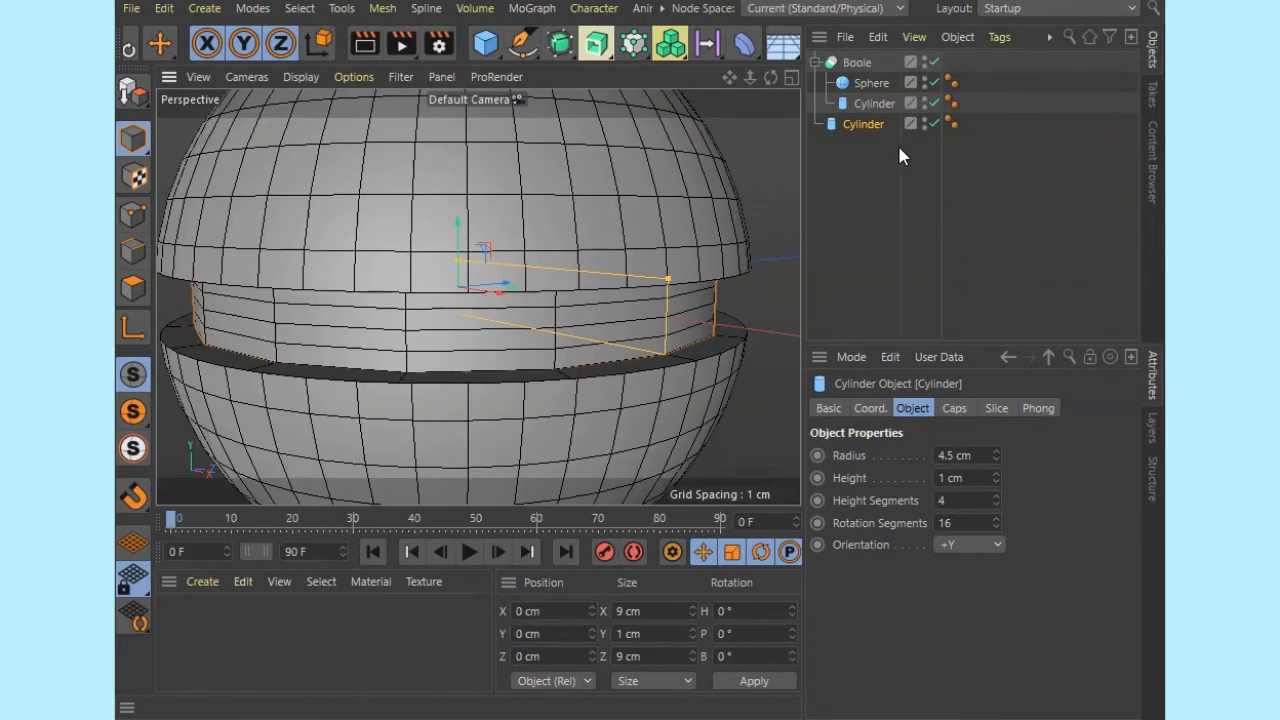
# Collapse the Boole hierarchy and hide the Boole in the viewport to isolate the inner cylinder
pyautogui.click(816, 63)
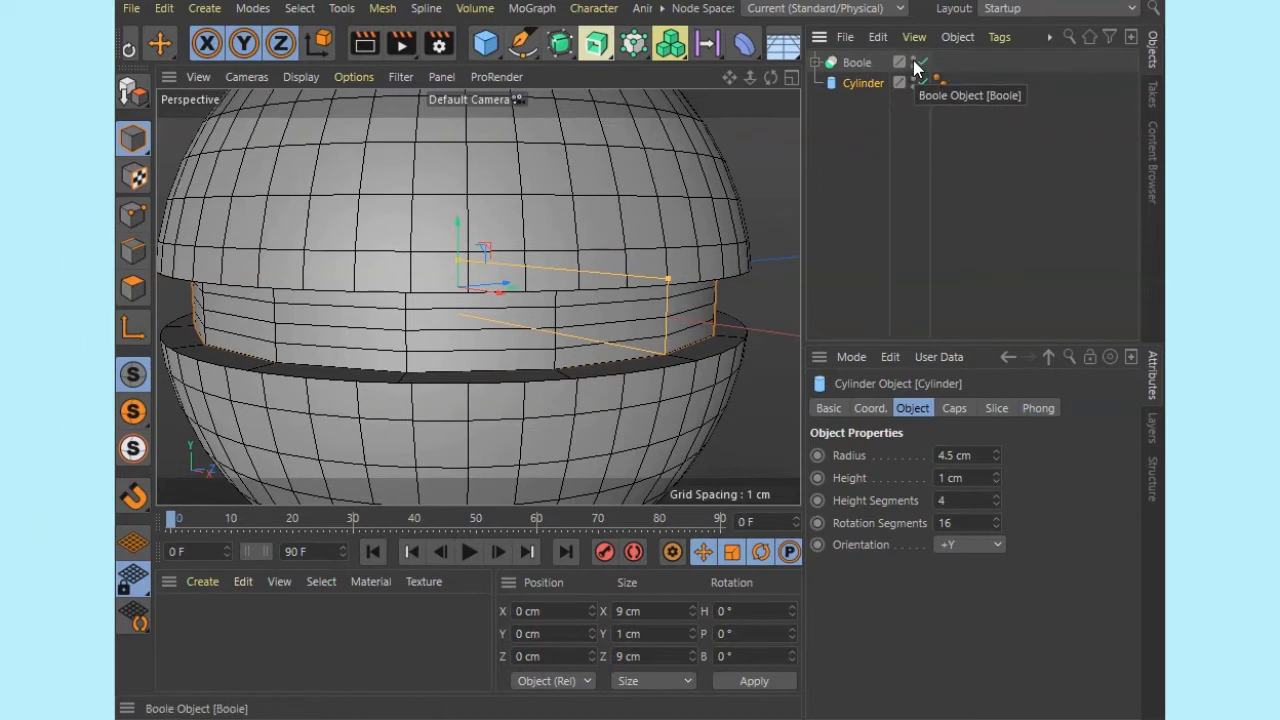
pyautogui.click(843, 62)
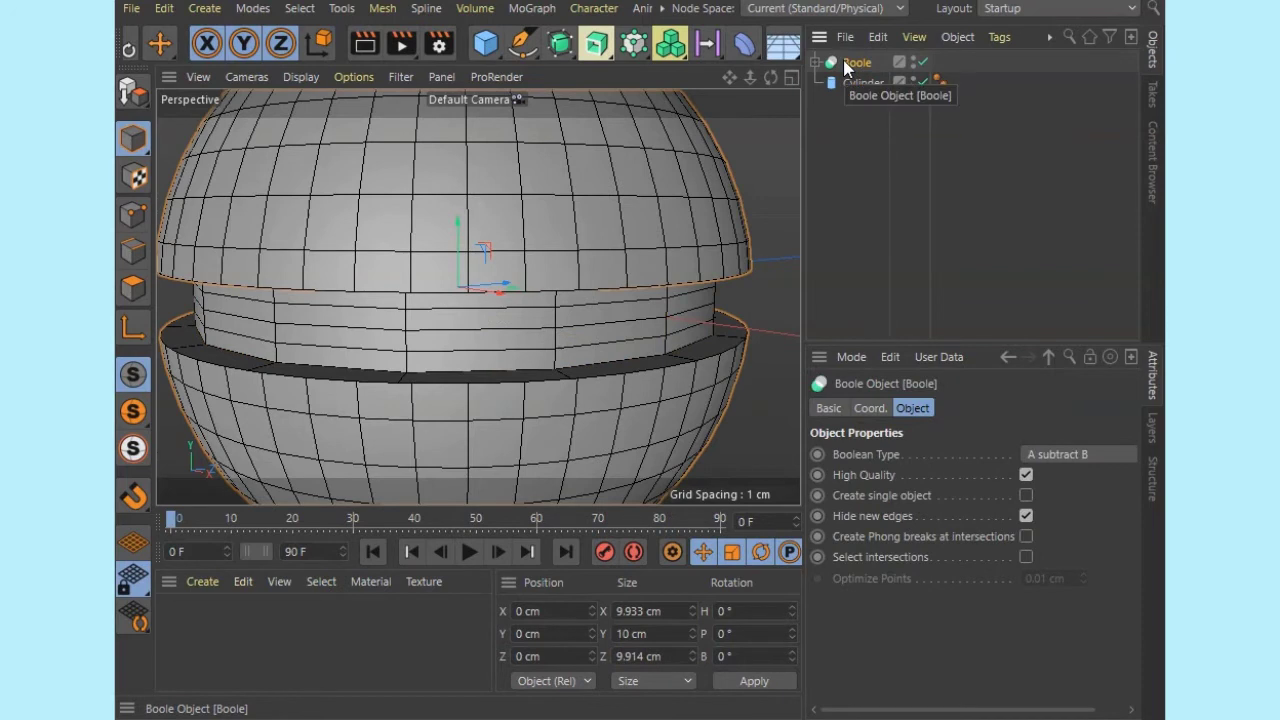
pyautogui.click(916, 61)
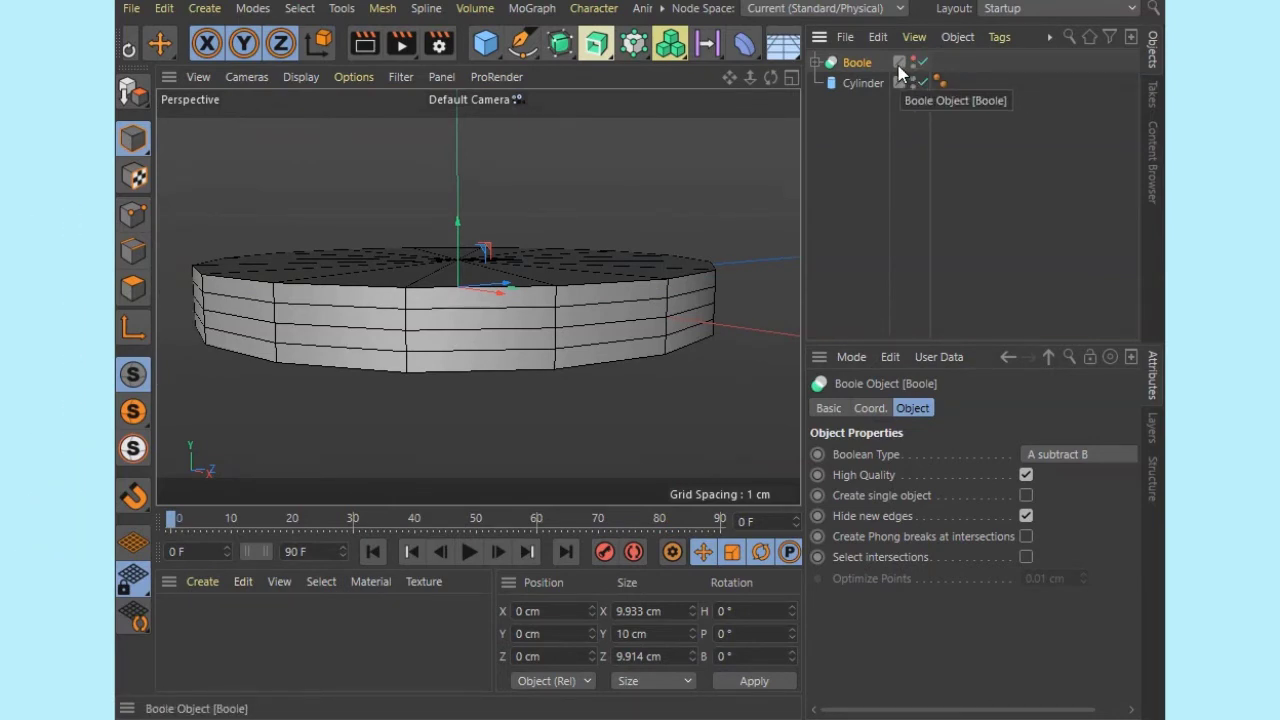
pyautogui.moveTo(779, 74)
pyautogui.mouseDown()
pyautogui.moveTo(749, 70)
pyautogui.moveTo(748, 86)
pyautogui.moveTo(727, 88)
pyautogui.moveTo(770, 66)
pyautogui.mouseUp()
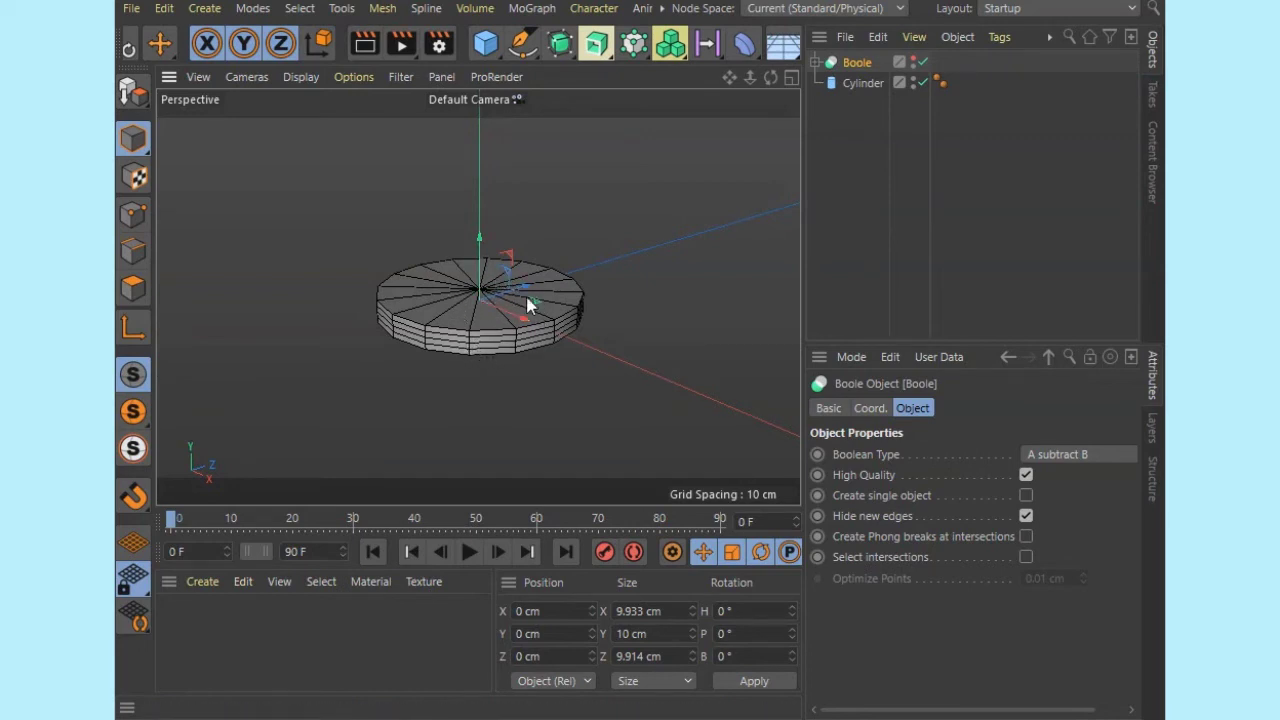
# Set the inner cylinder's height segments to 2 and its rotation segments to 50
pyautogui.click(864, 86)
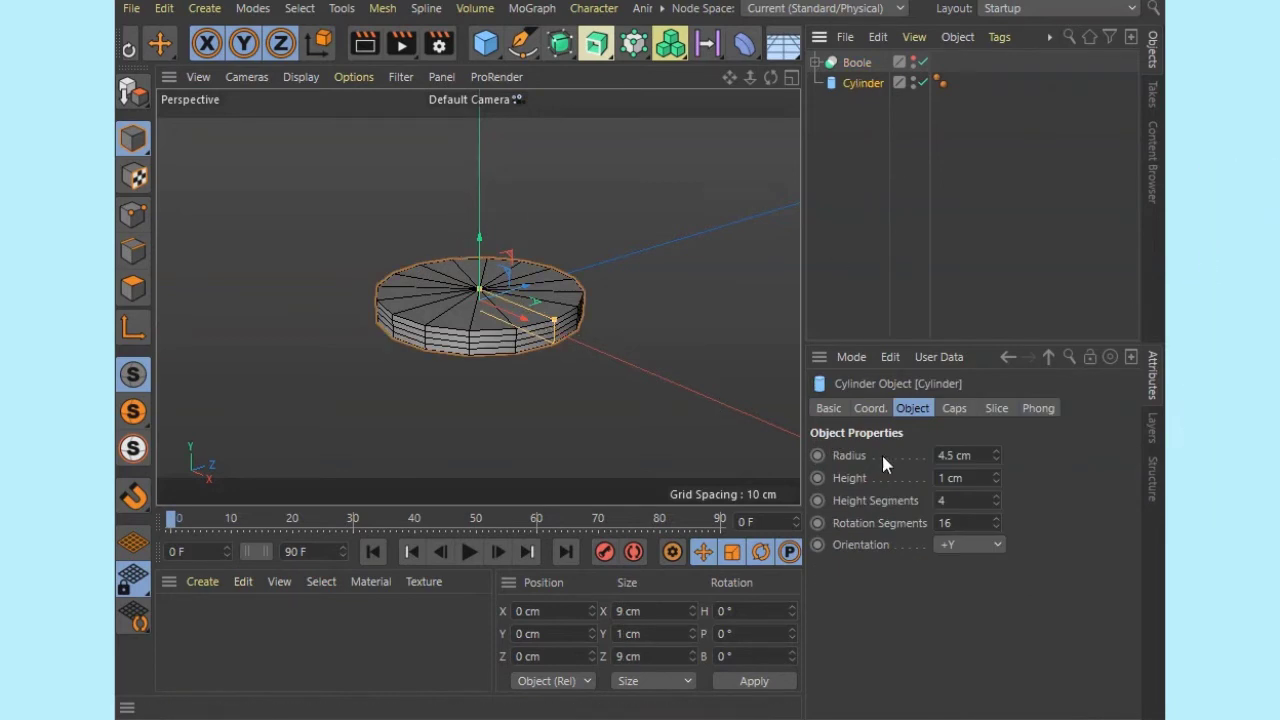
pyautogui.write('1')
pyautogui.press('Return')
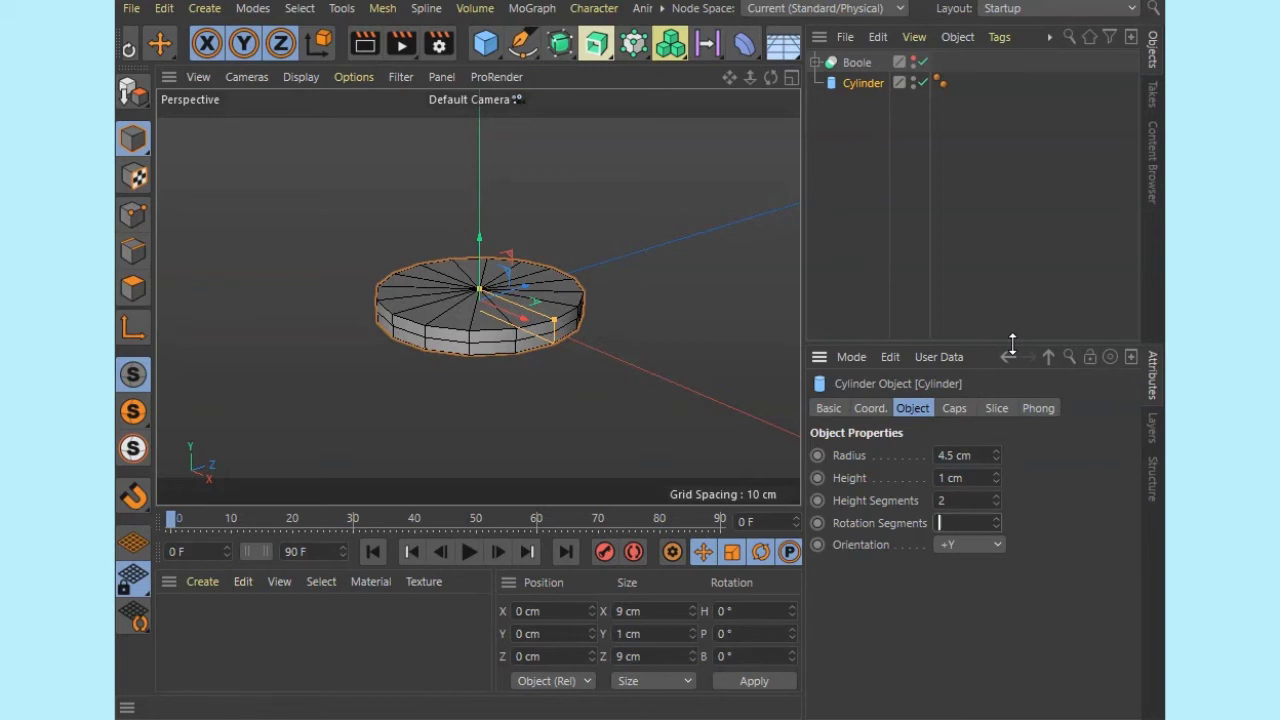
pyautogui.write('50')
pyautogui.press('Return')
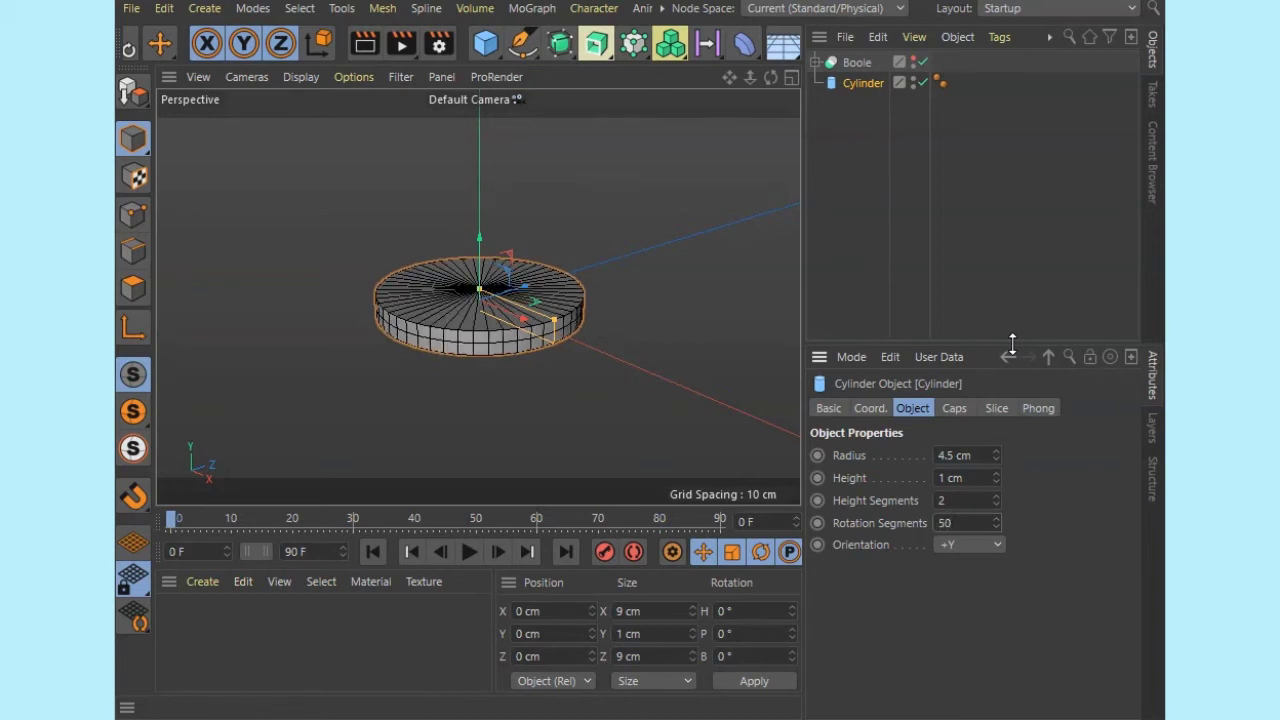
# Deselect the cylinder and make the Boole visible in the viewport again
pyautogui.click(885, 195)
pyautogui.click(913, 58)
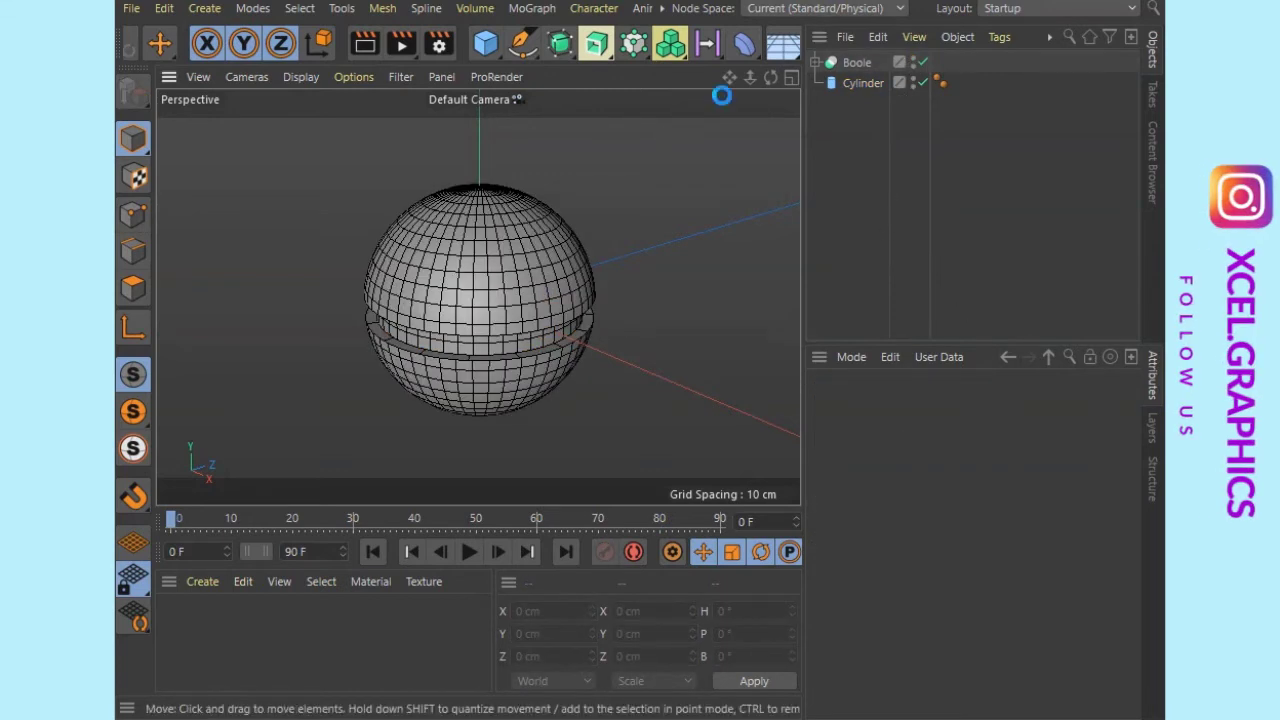
pyautogui.moveTo(770, 79); pyautogui.dragTo(478, 297)
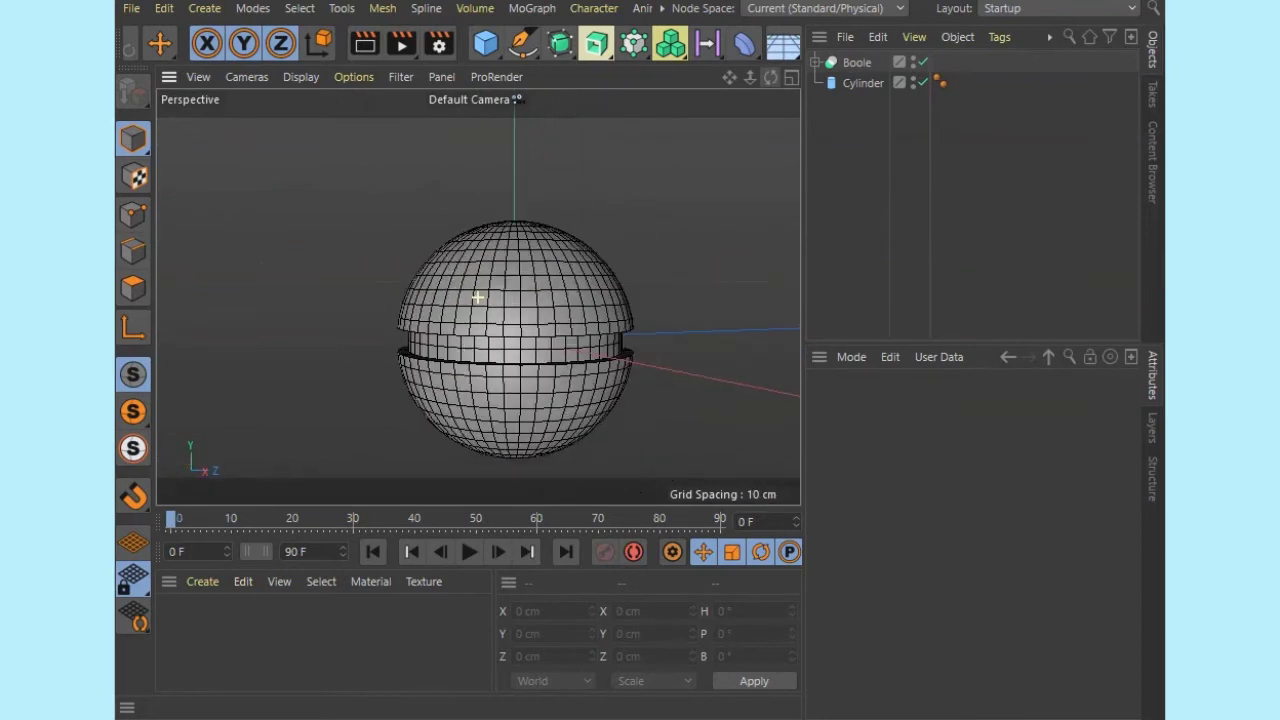
# Switch the viewport display back to Gouraud Shading without lines
pyautogui.click(300, 77)
pyautogui.click(319, 118)
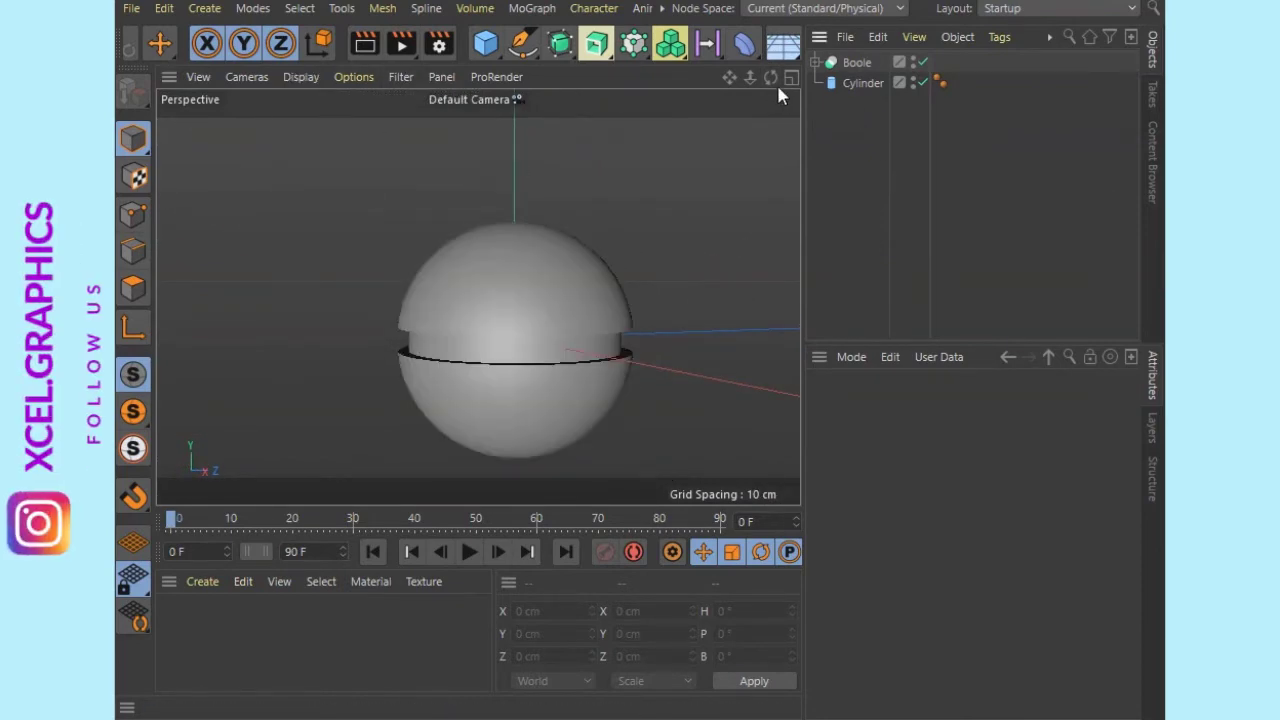
pyautogui.keyDown('alt'); pyautogui.moveTo(478, 297); pyautogui.dragTo(478, 297); pyautogui.keyUp('alt')
pyautogui.moveTo(753, 88); pyautogui.dragTo(760, 113)
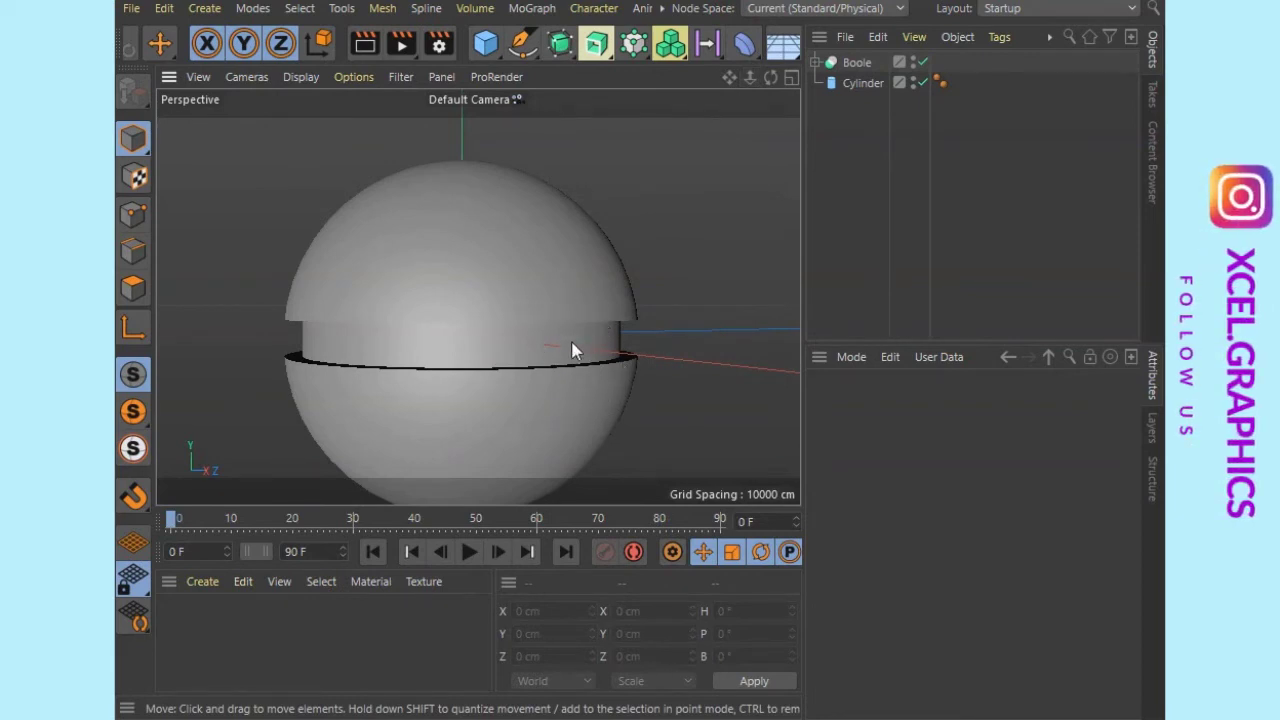
# Group the Boole and the inner cylinder under a null object
pyautogui.click(859, 84)
pyautogui.keyDown('ctrl'); pyautogui.click(857, 63); pyautogui.keyUp('ctrl')
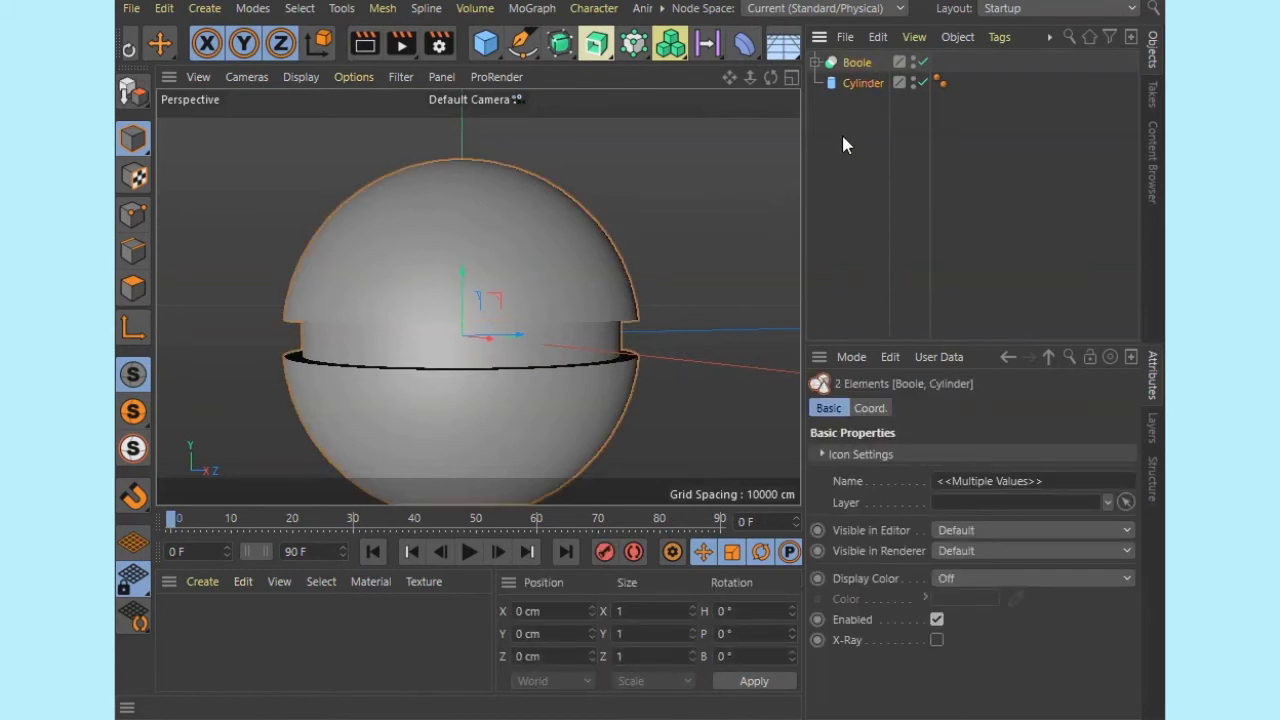
pyautogui.hotkey('alt', 'g')
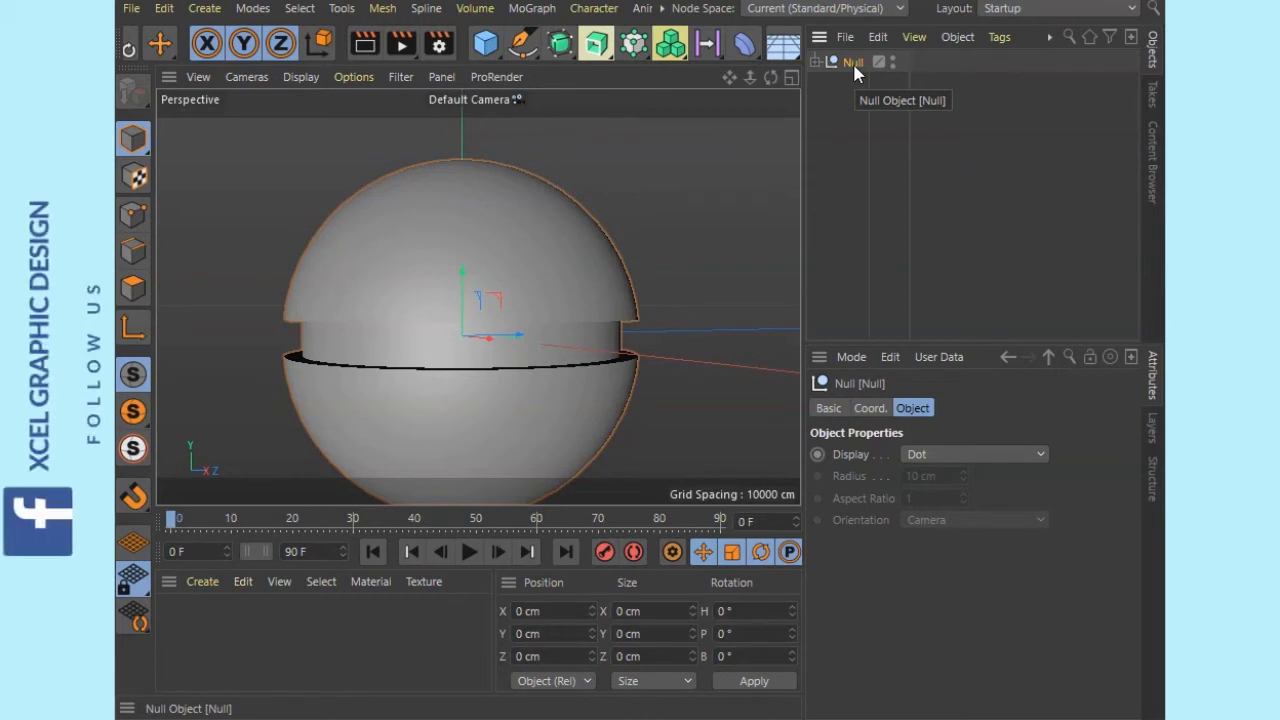
# Rename the null group as Pokeball and save the project
pyautogui.doubleClick(855, 64)
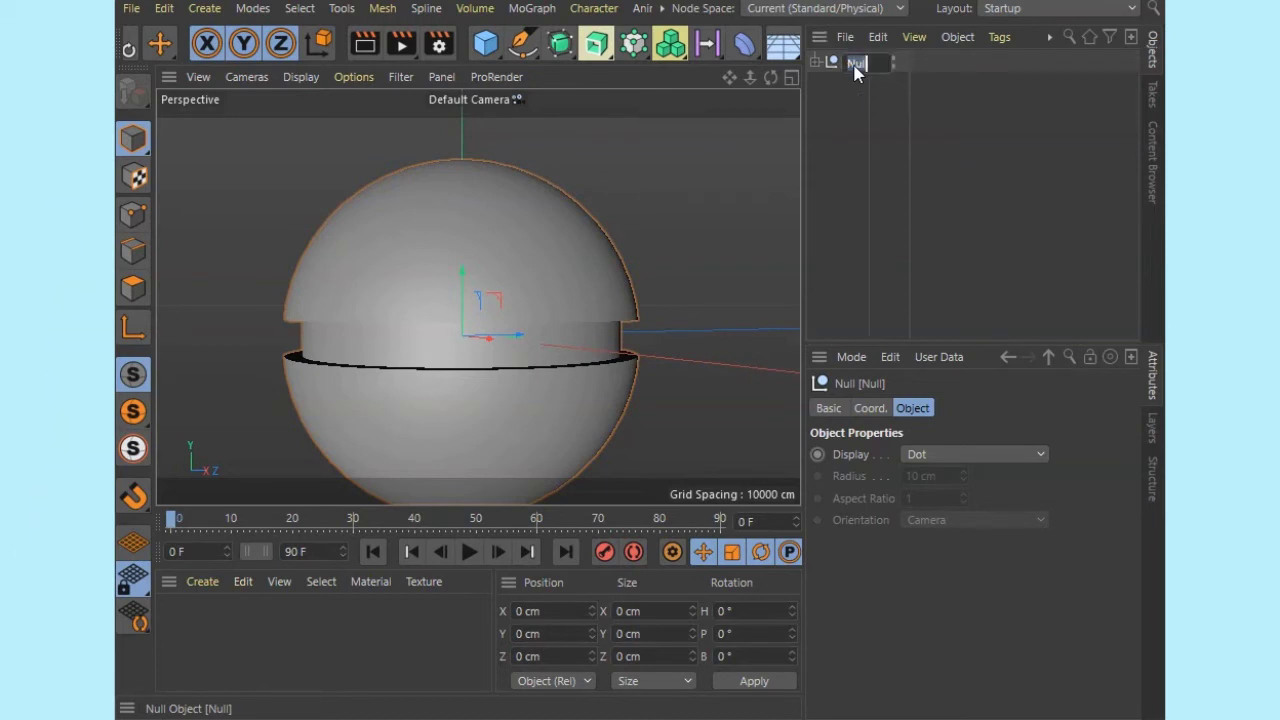
pyautogui.write('Pokeball')
pyautogui.press('Return')
pyautogui.hotkey('ctrl', 's')
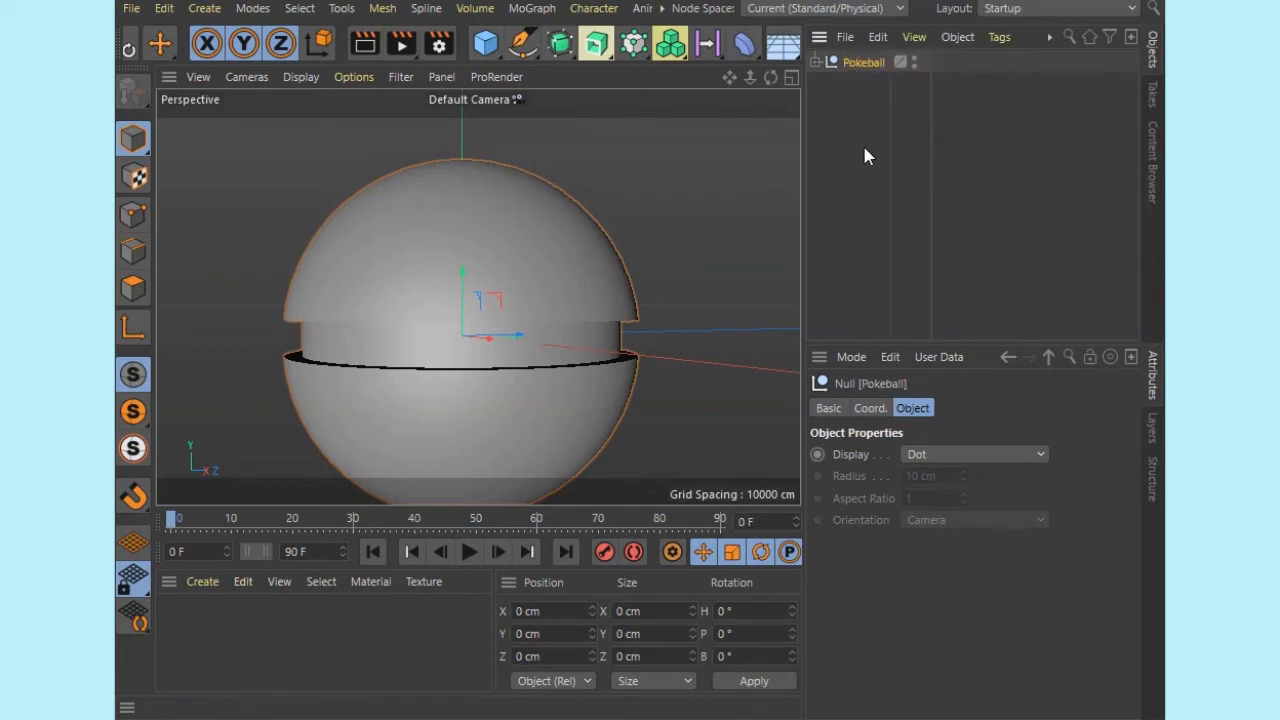
# Add a cylinder with a radius of 2 cm and a height of 5 cm, and hide the Pokeball group in the viewport
pyautogui.click(485, 46)
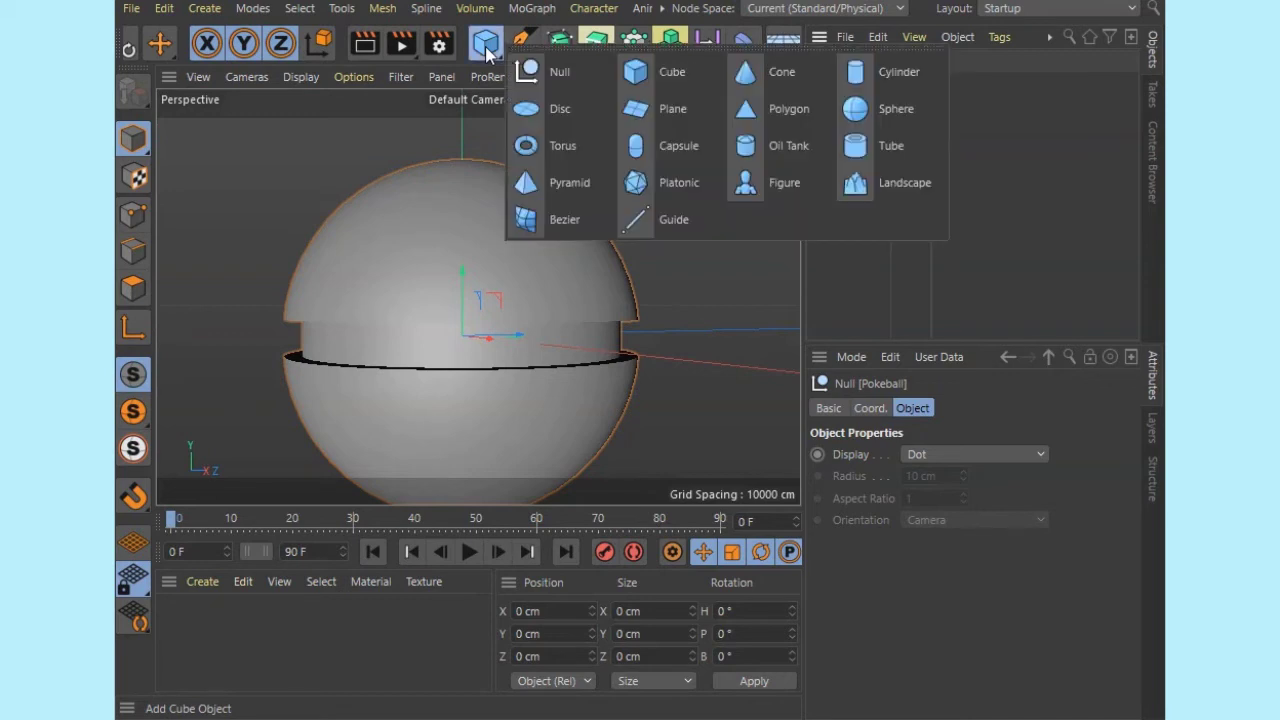
pyautogui.click(879, 77)
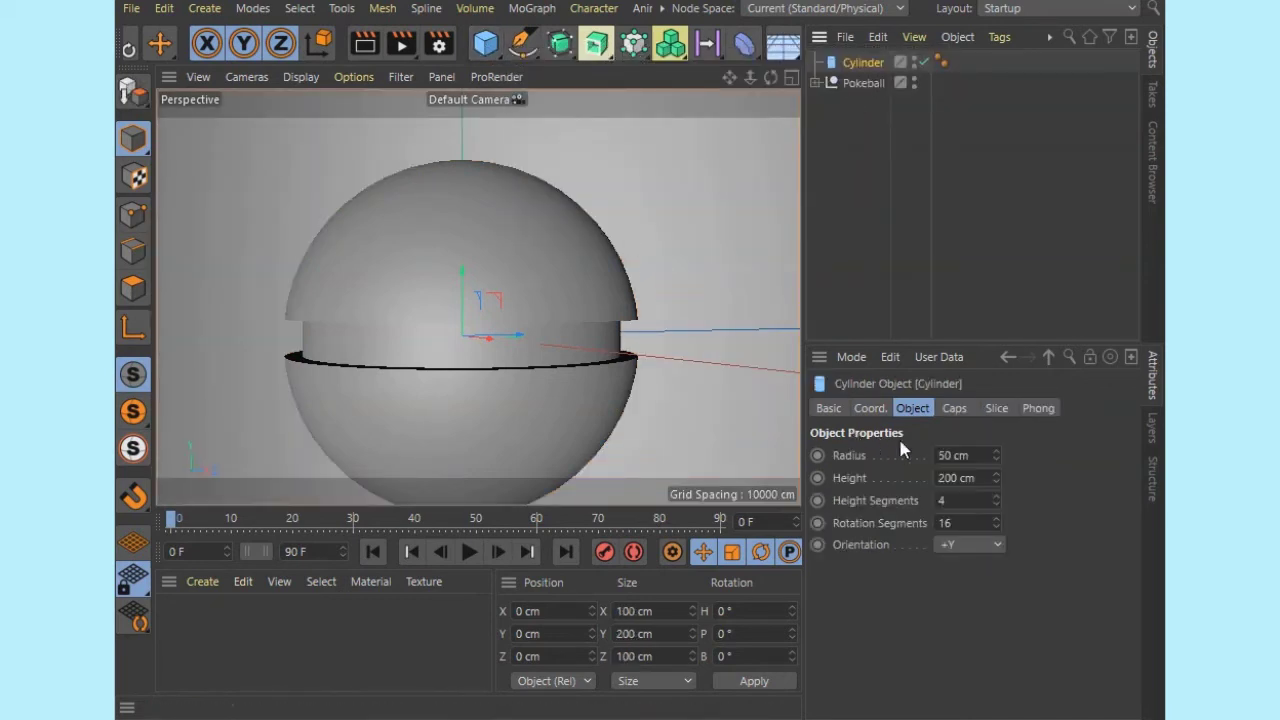
pyautogui.doubleClick(993, 455)
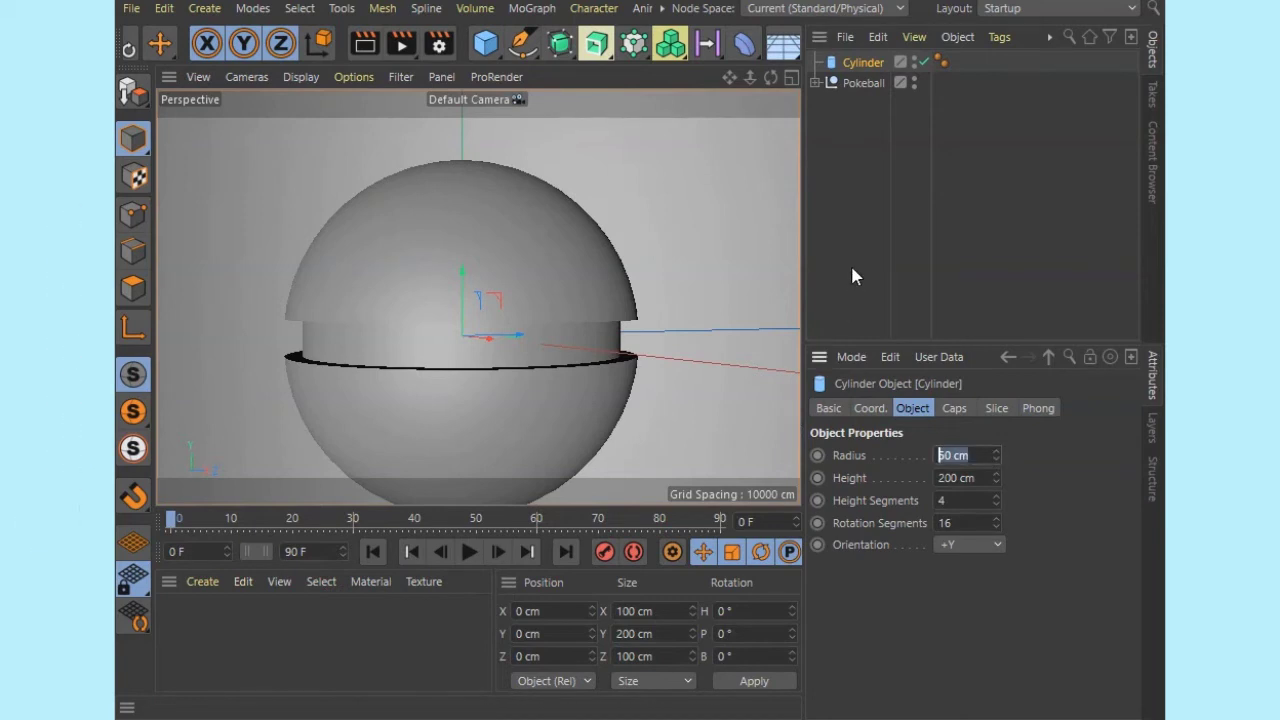
pyautogui.write('2')
pyautogui.press('Tab')
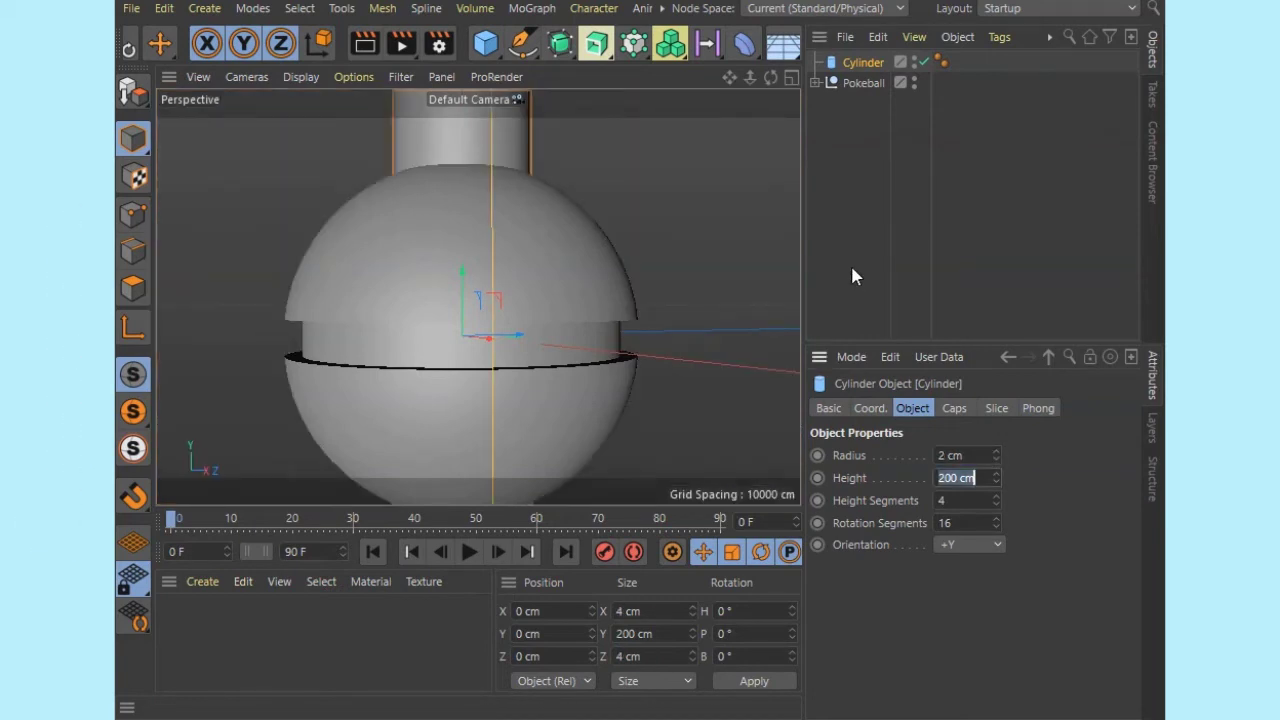
pyautogui.write('5')
pyautogui.press('Return')
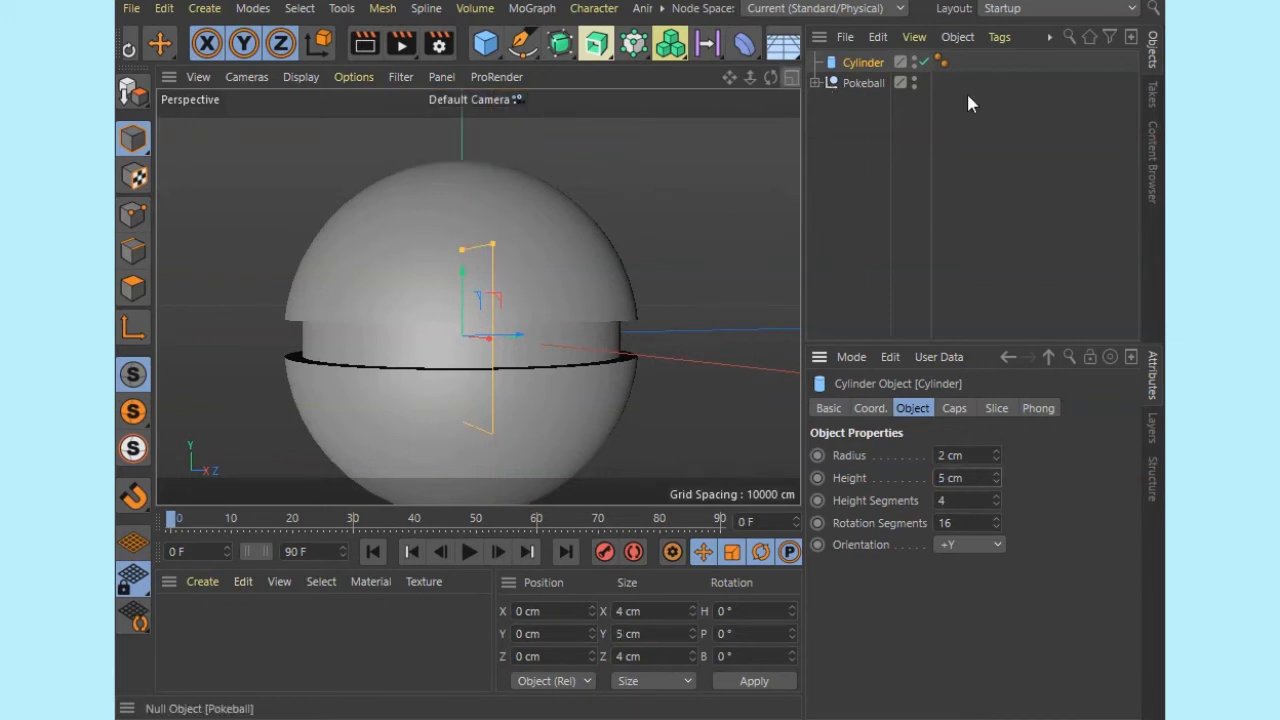
pyautogui.click(914, 79)
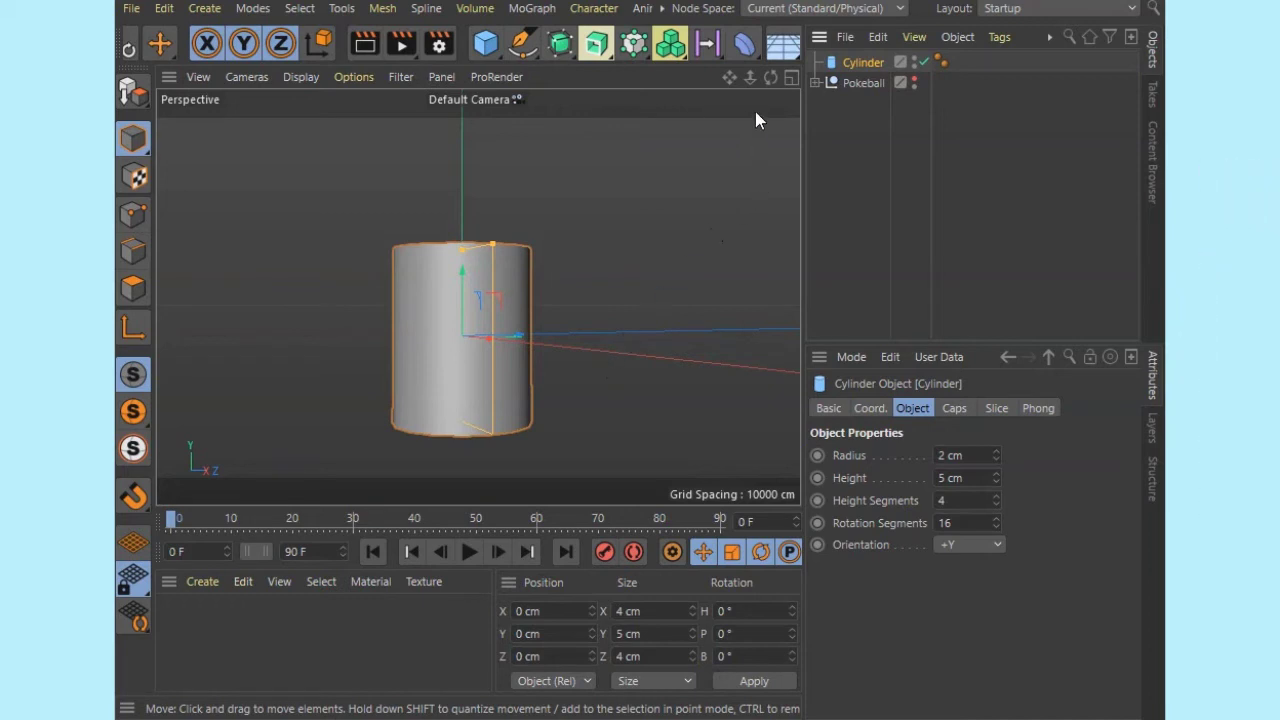
pyautogui.moveTo(770, 77); pyautogui.dragTo(478, 297)
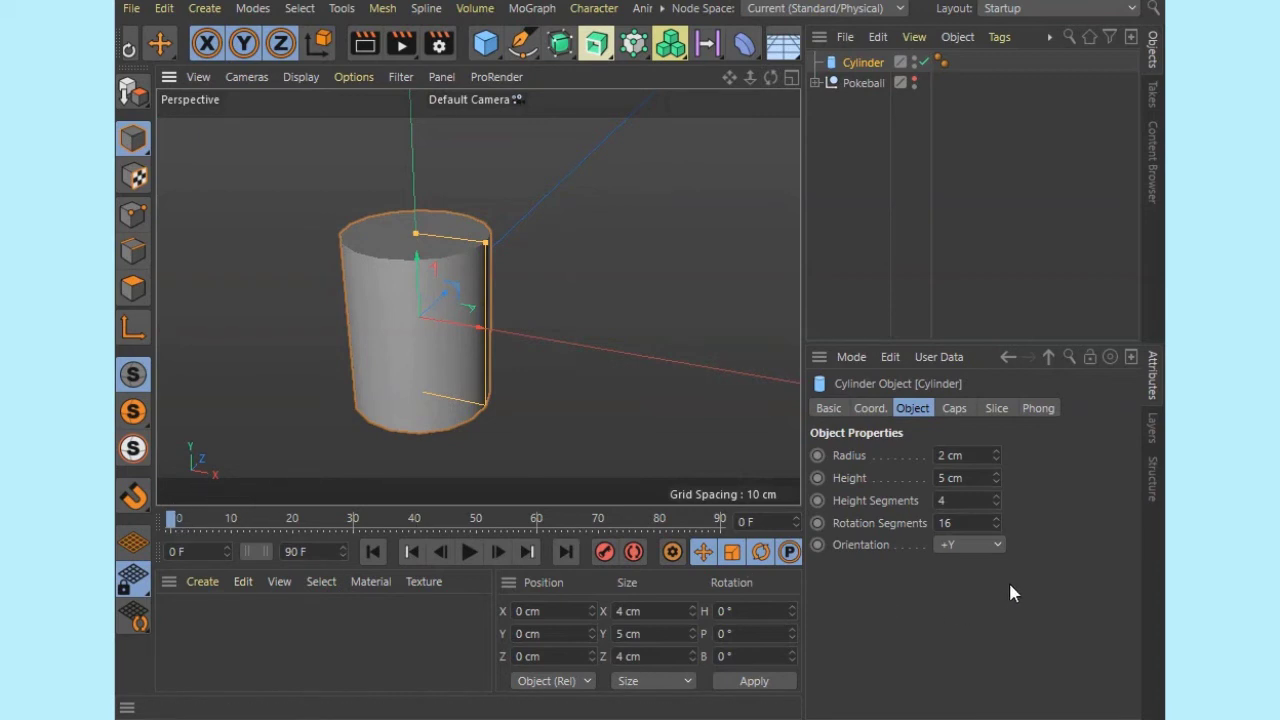
# Try the +X orientation on the new cylinder and return it to +Y
pyautogui.click(980, 548)
pyautogui.click(966, 567)
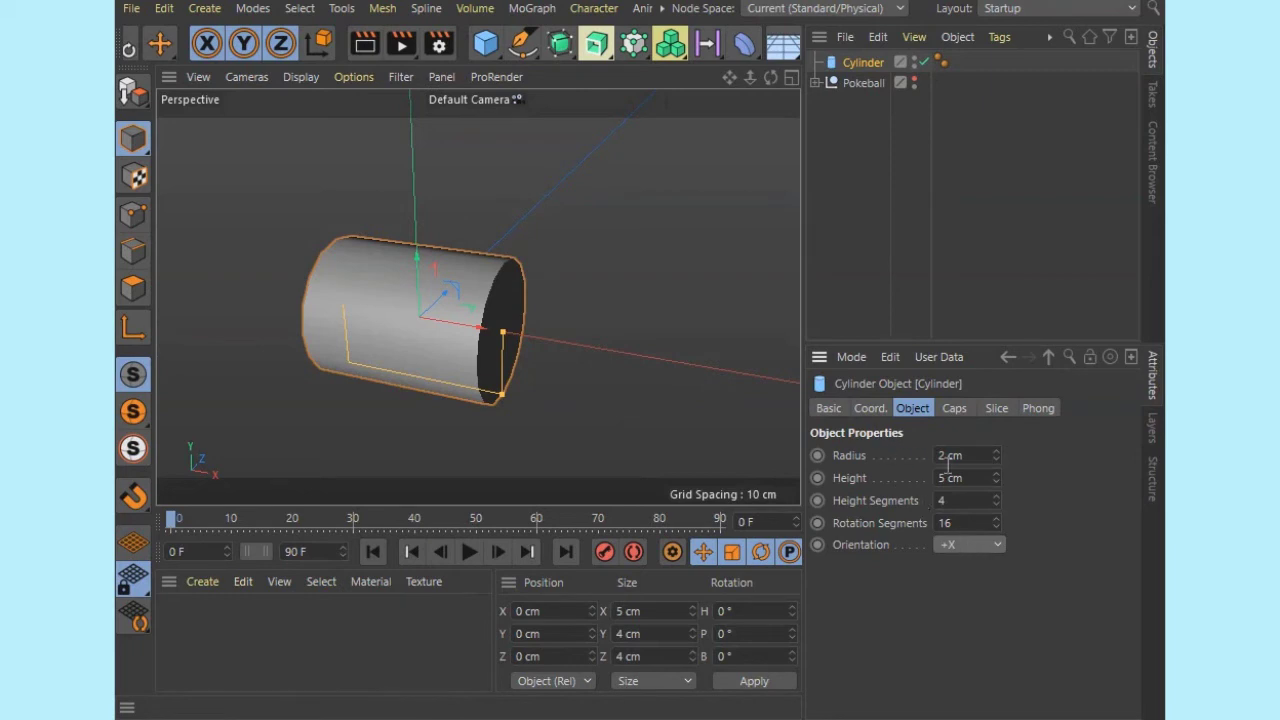
pyautogui.click(977, 548)
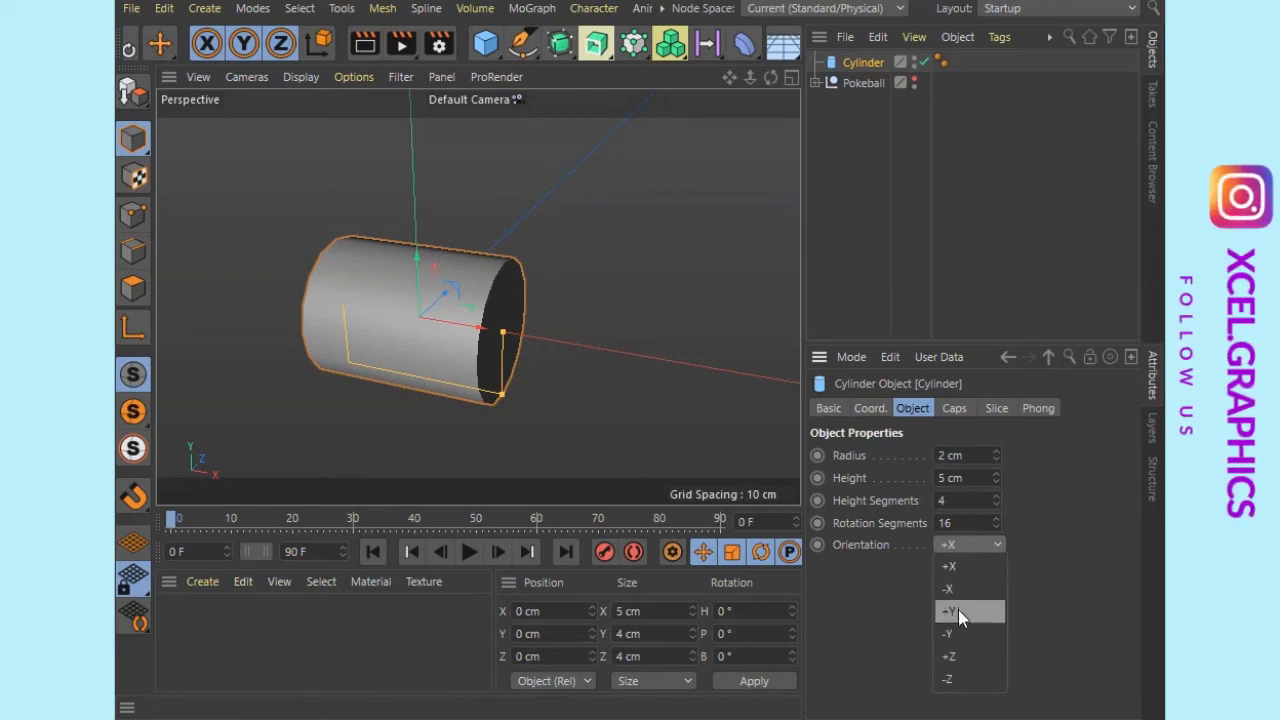
pyautogui.click(955, 607)
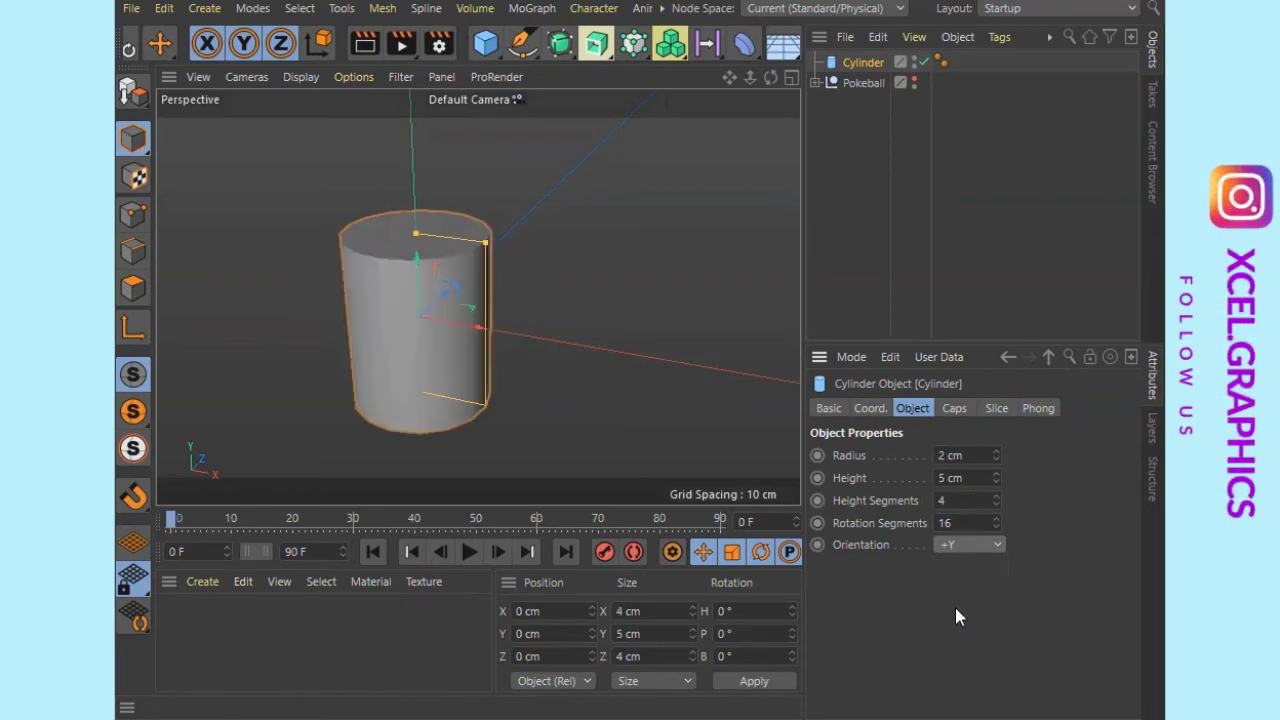
# Try rotating the cylinder by setting its B rotation to 90°, and undo the rotation
pyautogui.click(868, 410)
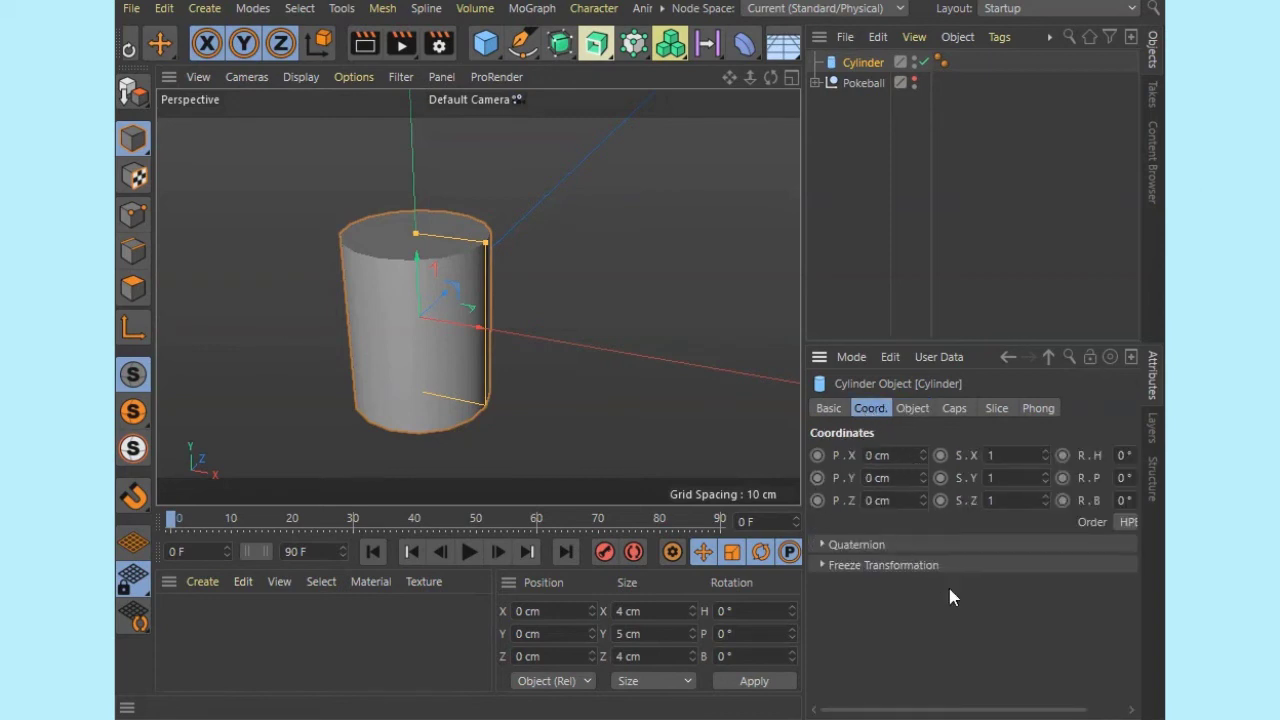
pyautogui.moveTo(951, 716); pyautogui.dragTo(1066, 716)
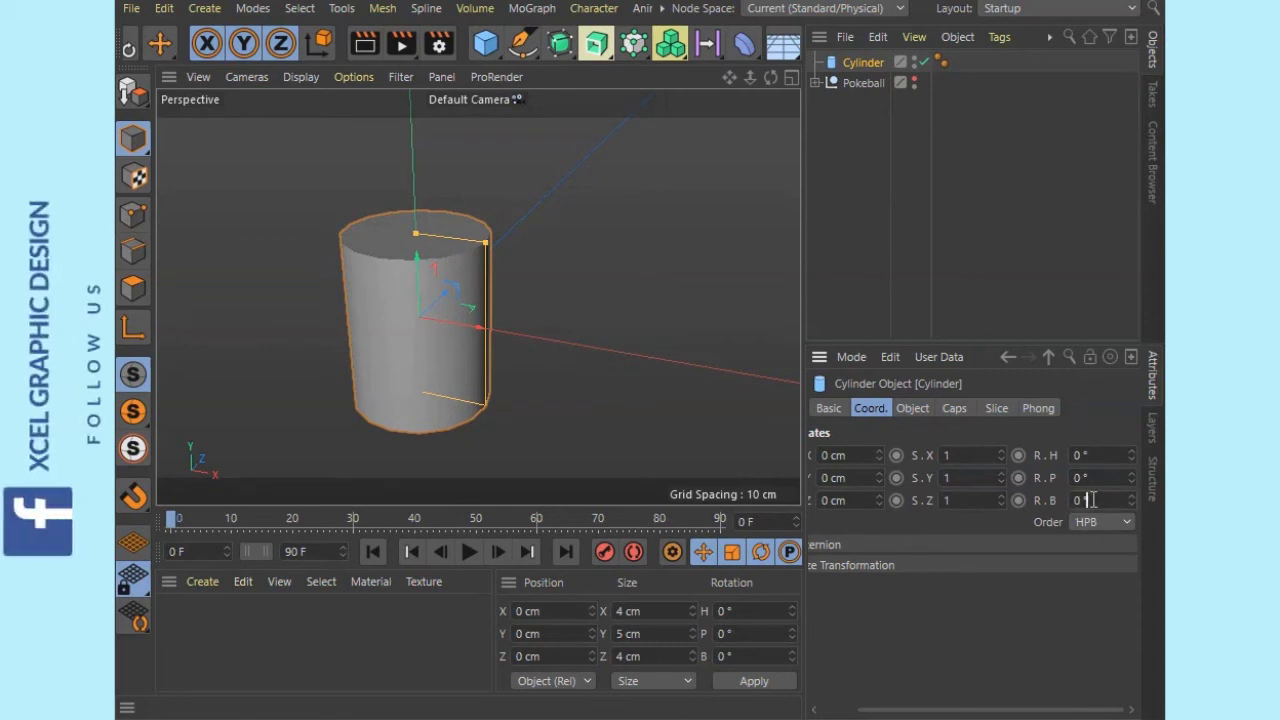
pyautogui.scroll(1, 1093, 500)
pyautogui.write('90')
pyautogui.press('Return')
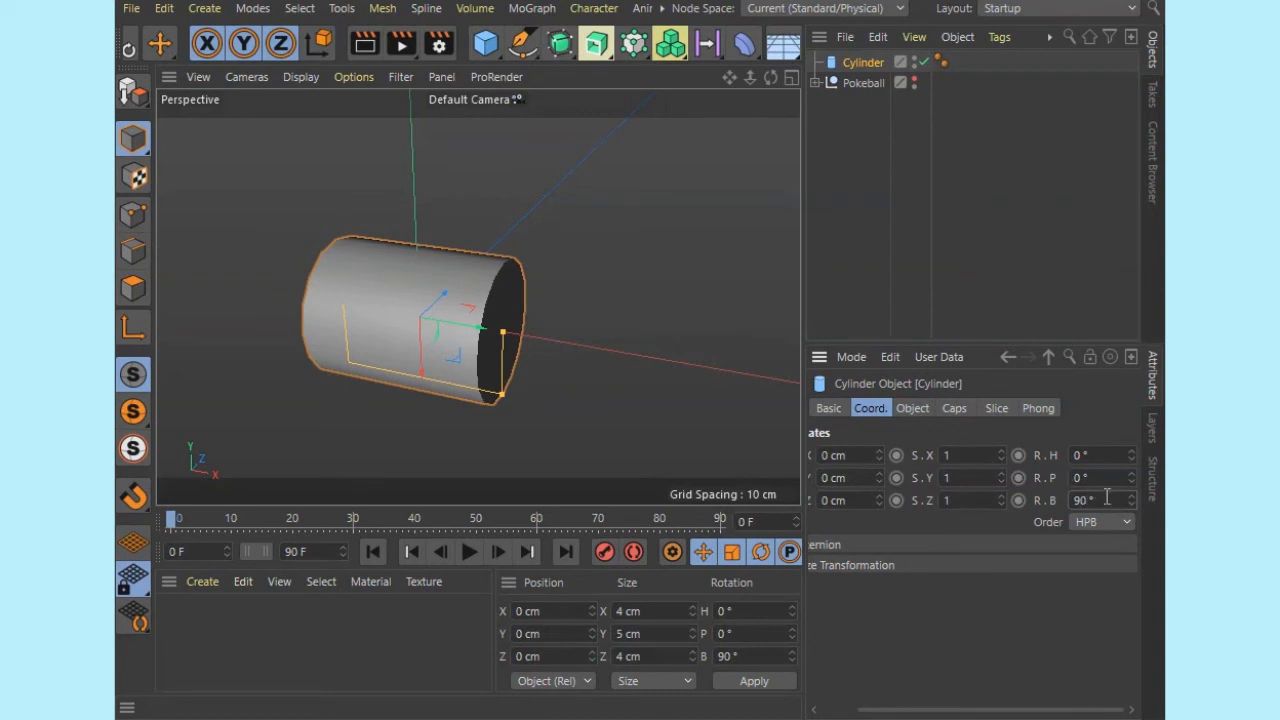
pyautogui.hotkey('ctrl', 'z')
# Set the new cylinder's orientation to +X
pyautogui.click(912, 410)
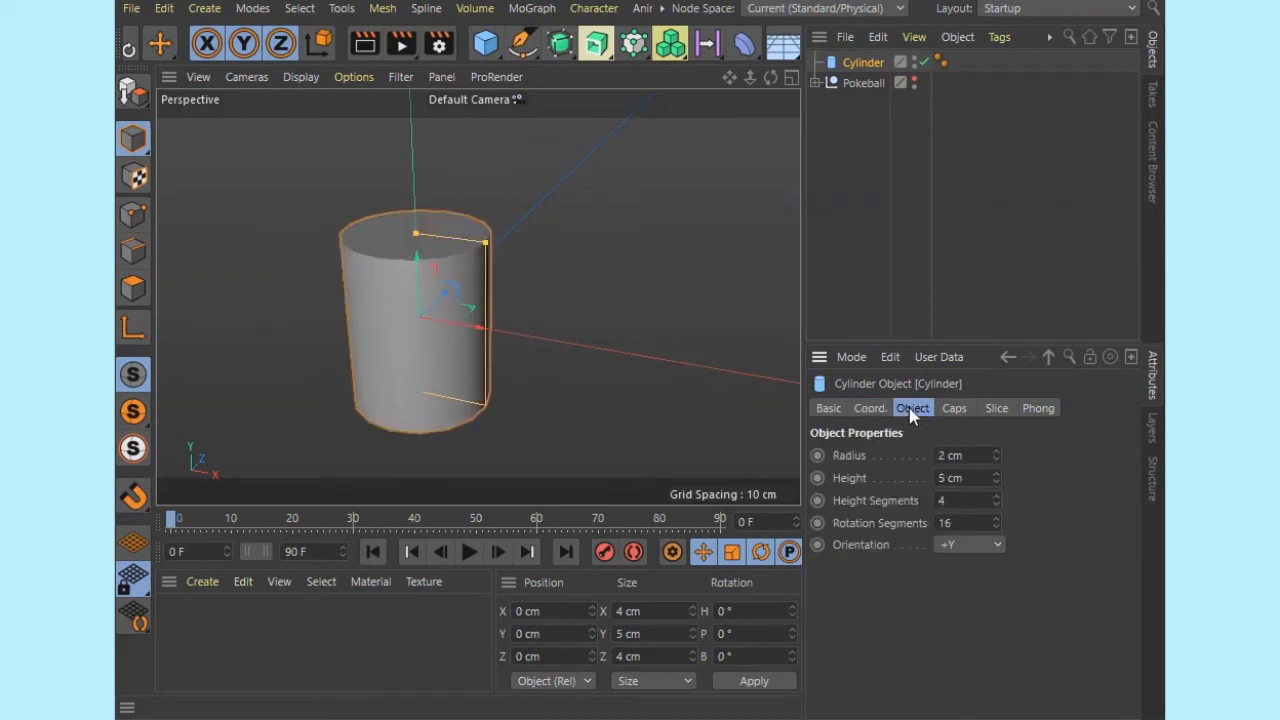
pyautogui.click(949, 549)
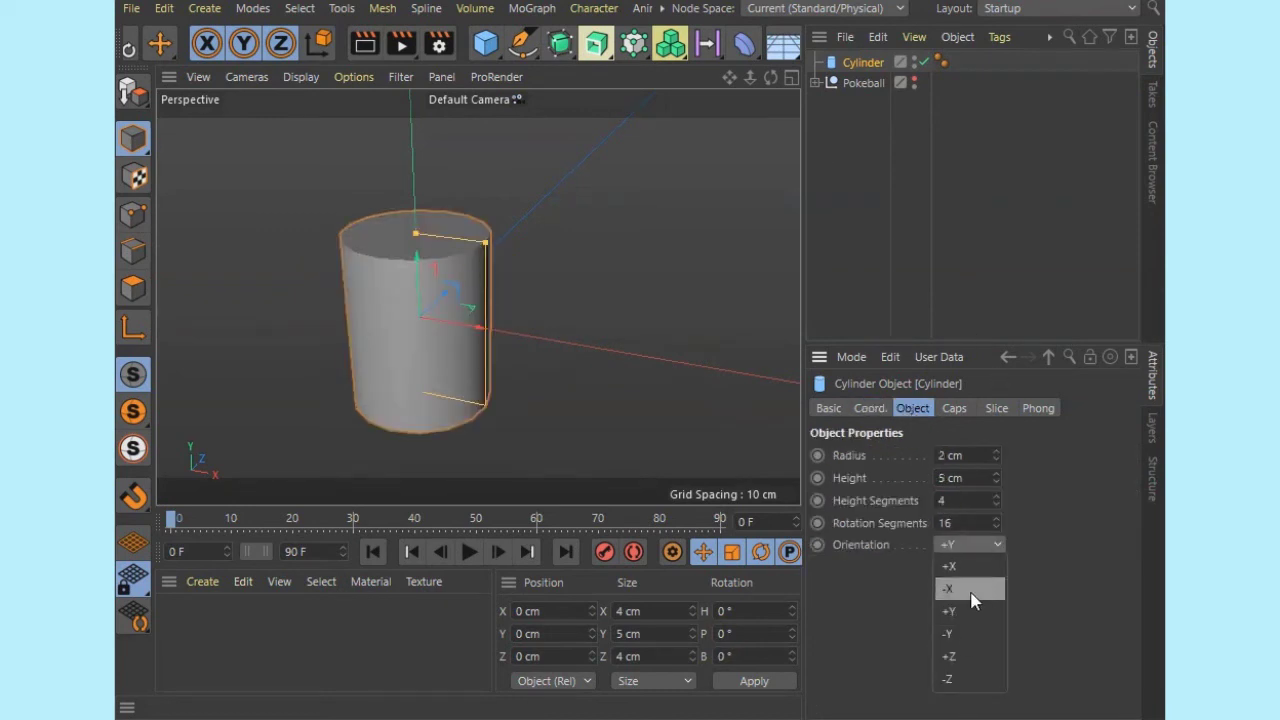
pyautogui.click(965, 573)
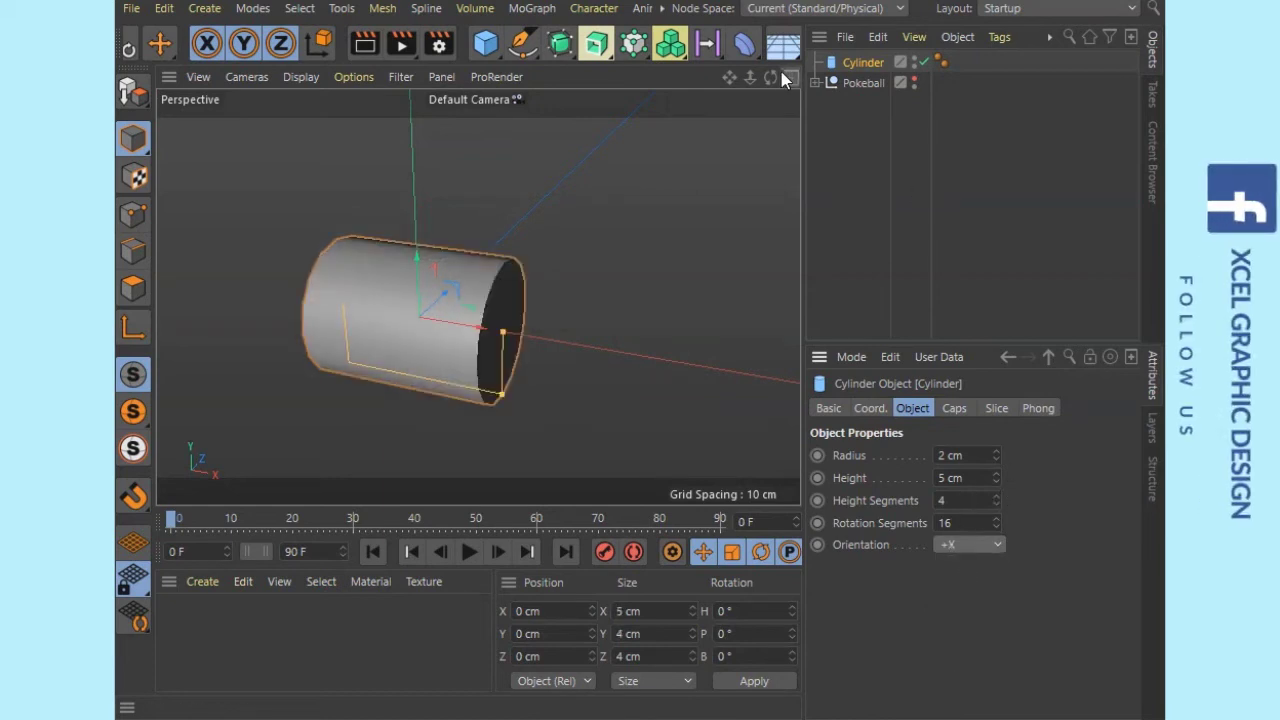
# Smooth the cylinder's round outline by setting its rotation segments to 50
pyautogui.moveTo(771, 79); pyautogui.dragTo(478, 307)
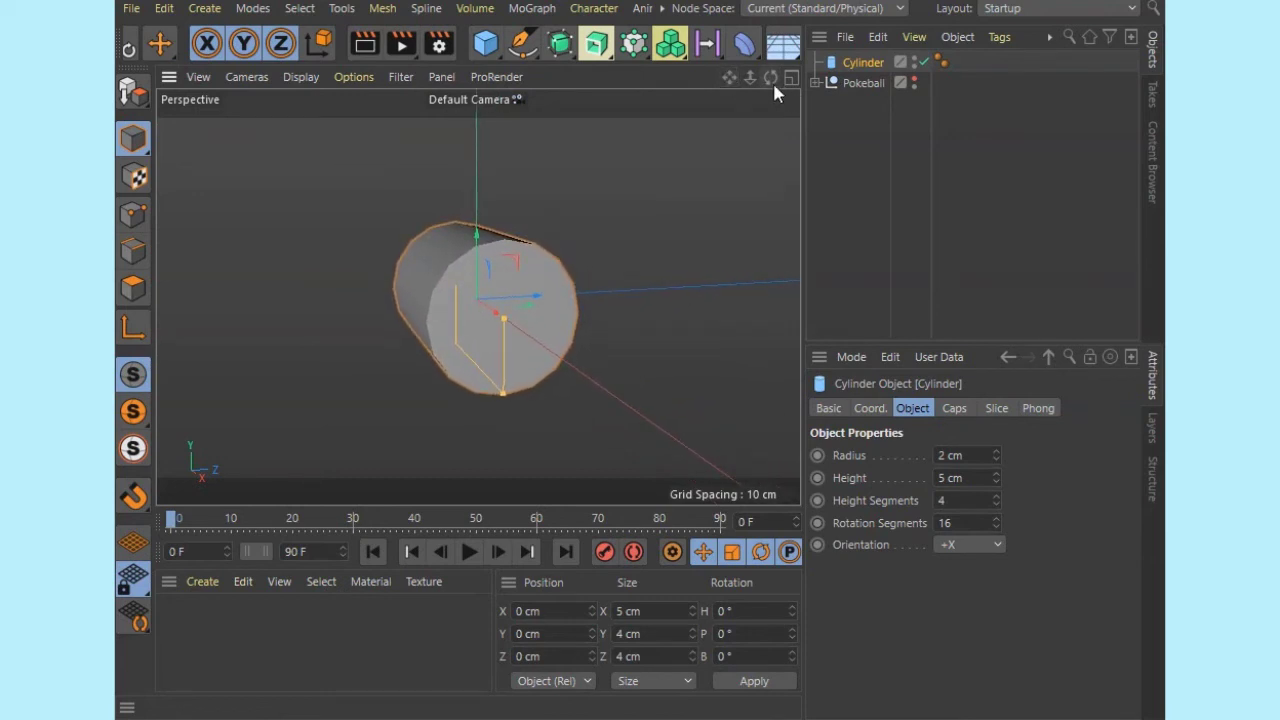
pyautogui.moveTo(770, 78); pyautogui.dragTo(472, 298)
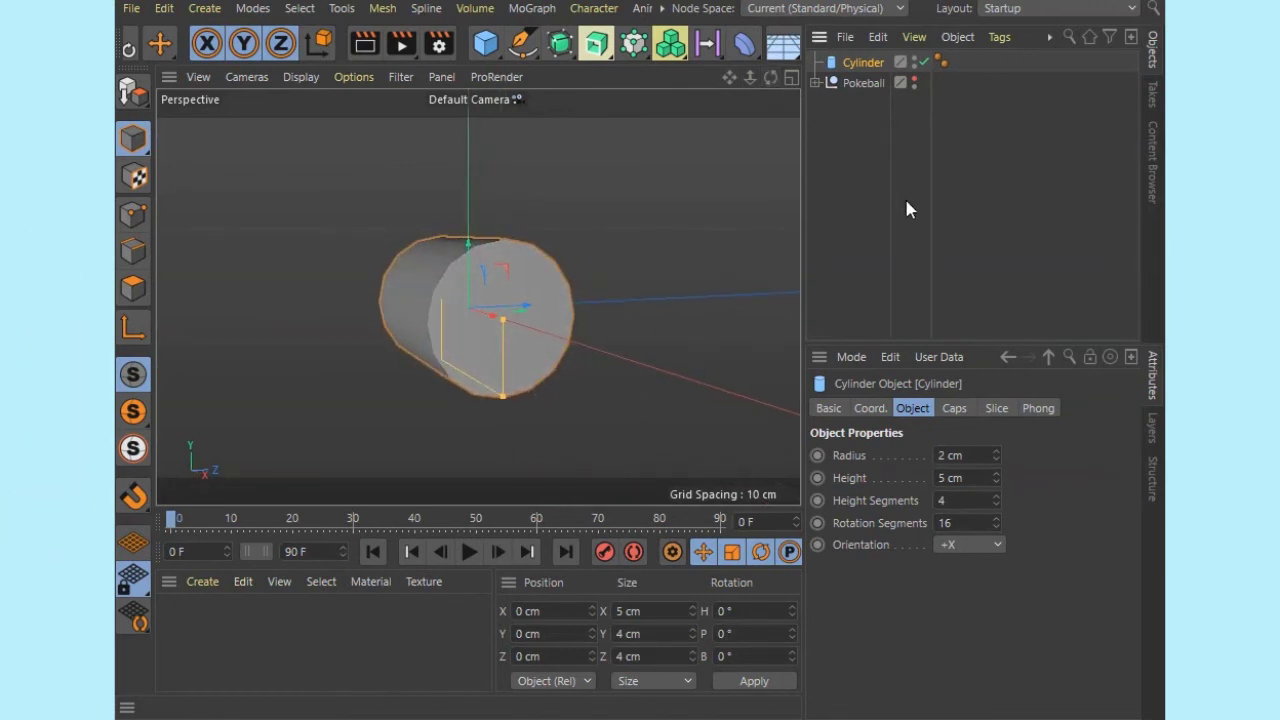
pyautogui.scroll(5, 440, 300)
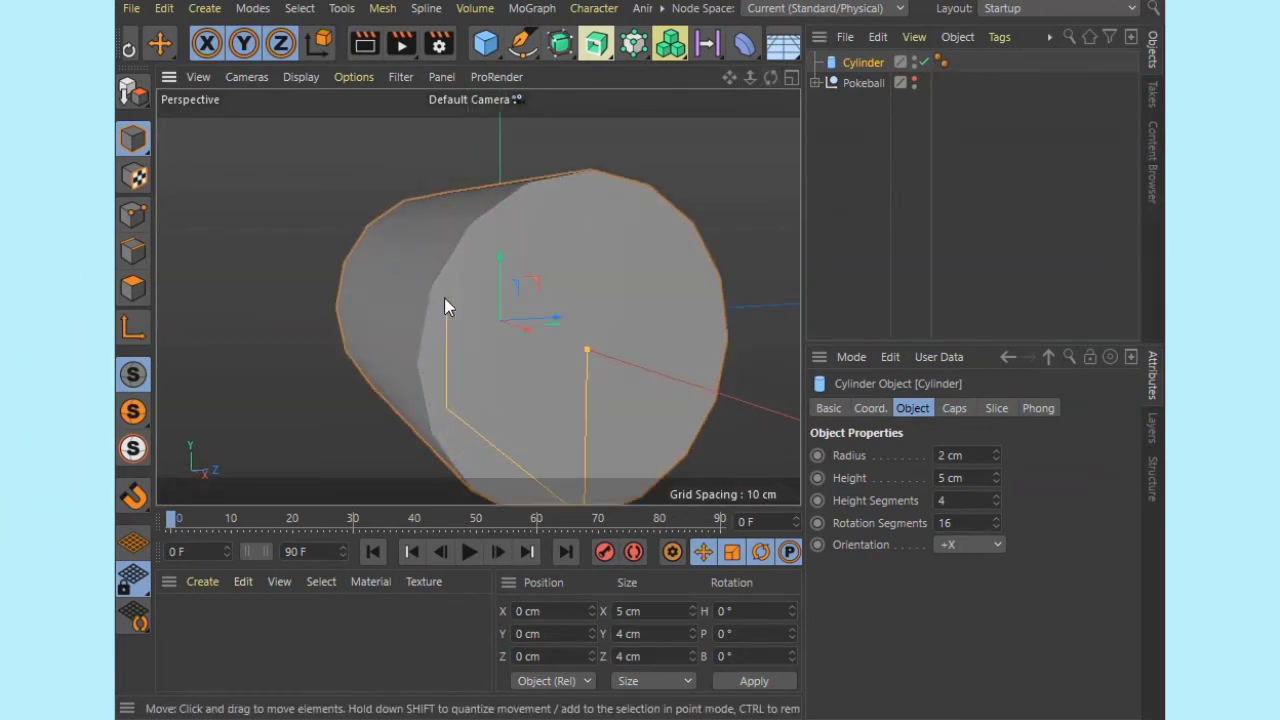
pyautogui.doubleClick(955, 524)
pyautogui.write('50')
pyautogui.press('Return')
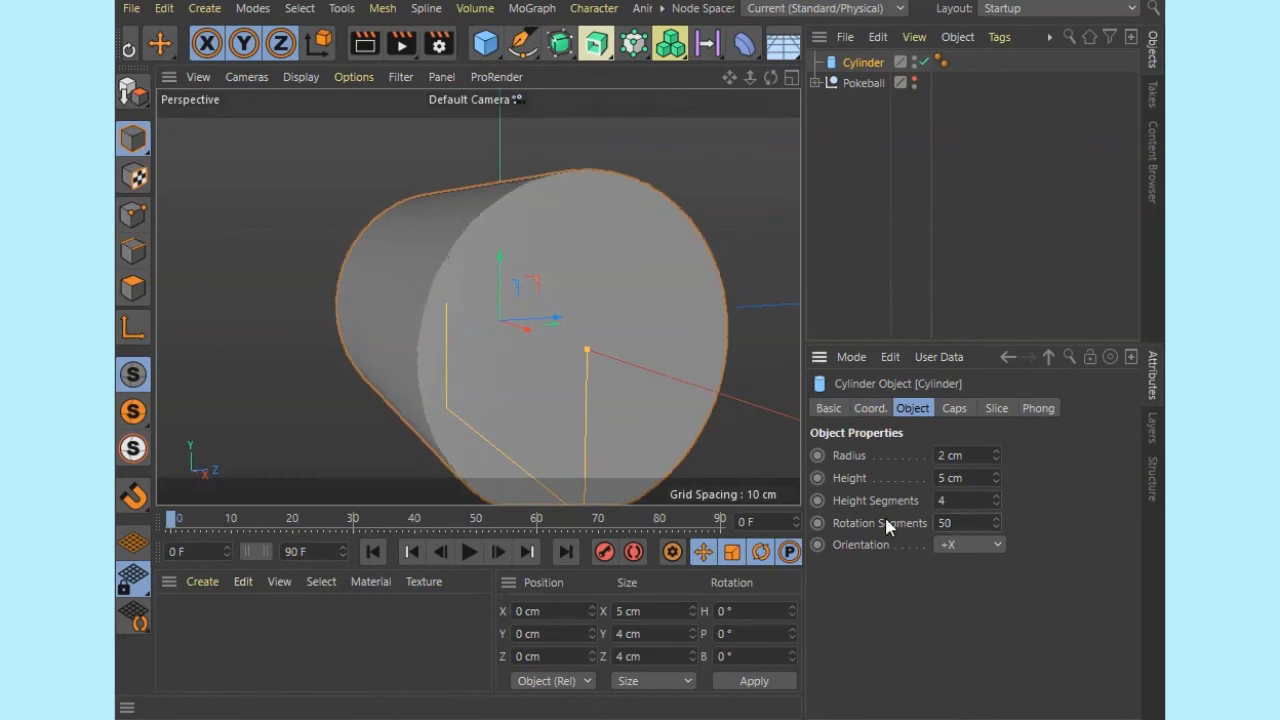
# Move the cylinder along the X axis to 5 cm so it sticks out of the ball, with the Pokeball group visible again
pyautogui.click(915, 78)
pyautogui.scroll(-3, 601, 166)
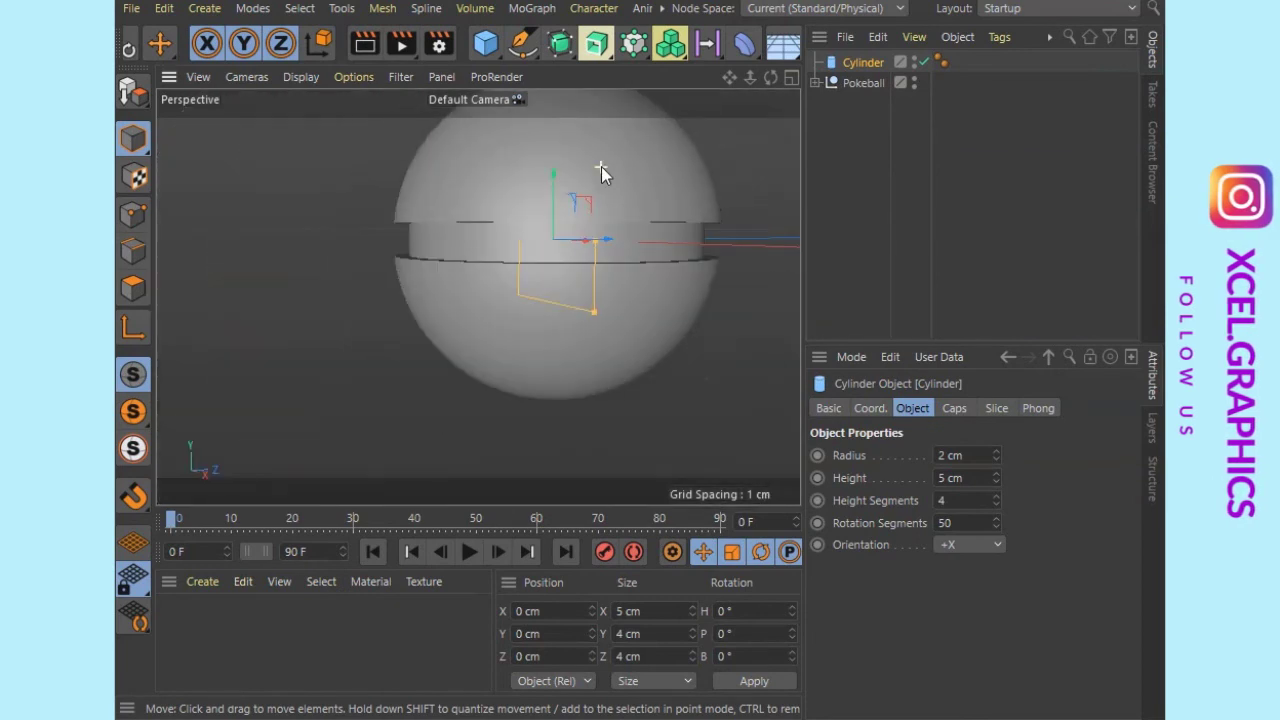
pyautogui.moveTo(771, 77); pyautogui.dragTo(715, 115)
pyautogui.moveTo(477, 297); pyautogui.dragTo(771, 80)
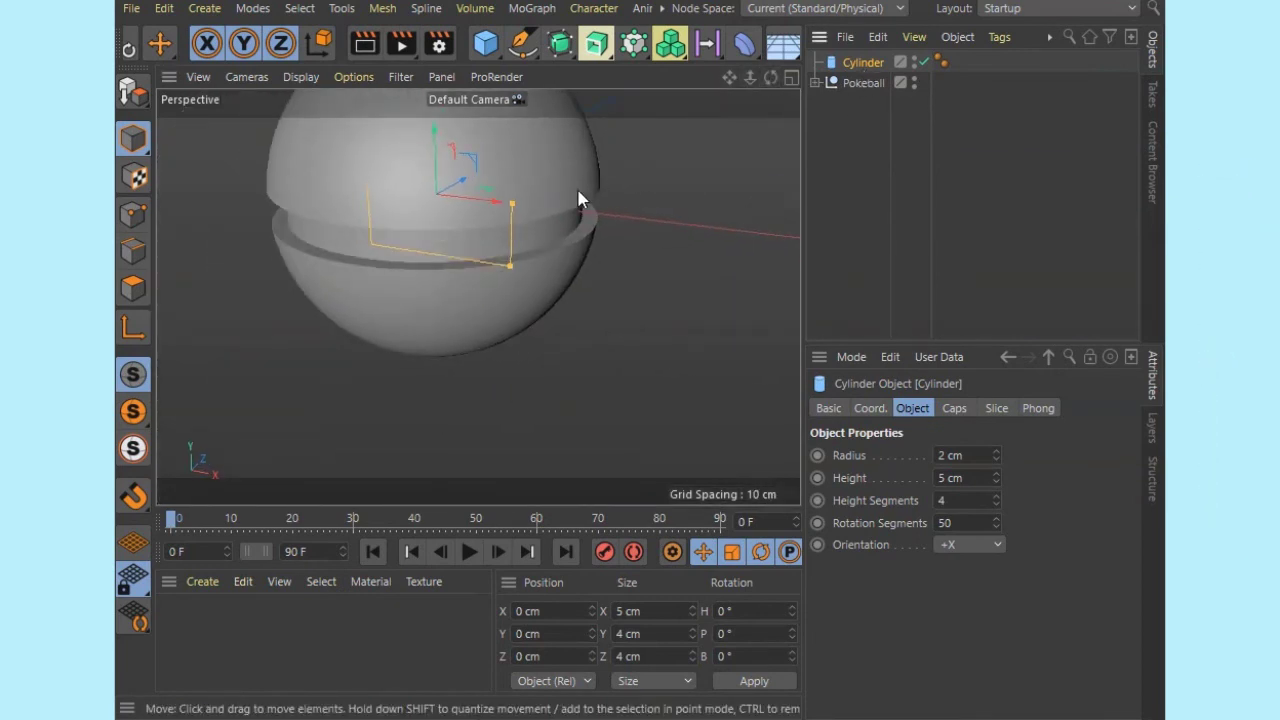
pyautogui.moveTo(722, 76); pyautogui.dragTo(732, 136)
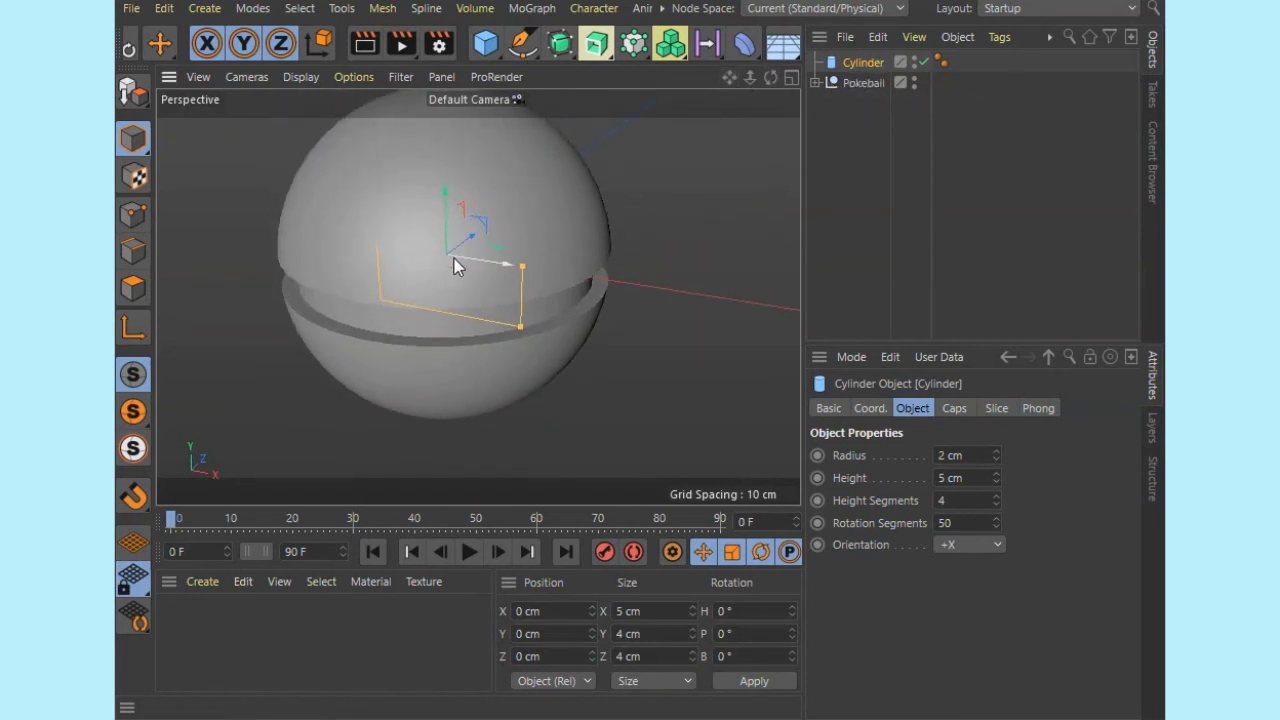
pyautogui.click(913, 78)
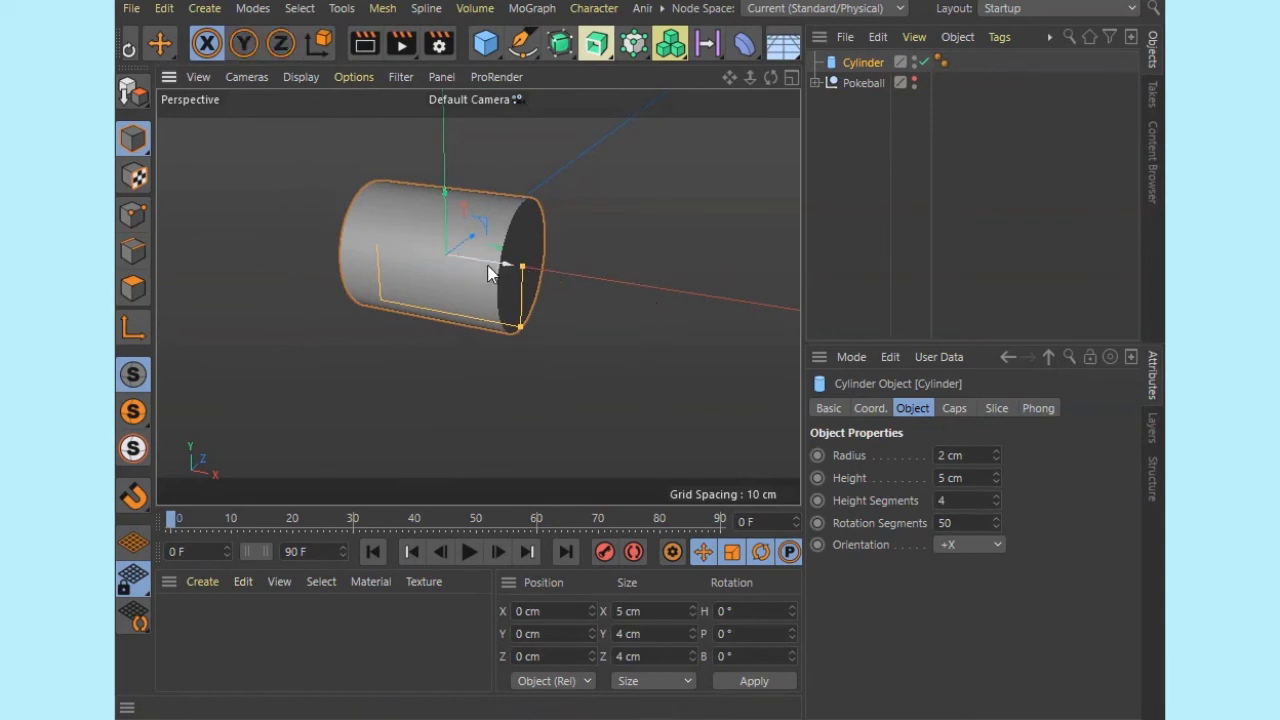
pyautogui.moveTo(505, 266); pyautogui.dragTo(633, 285)
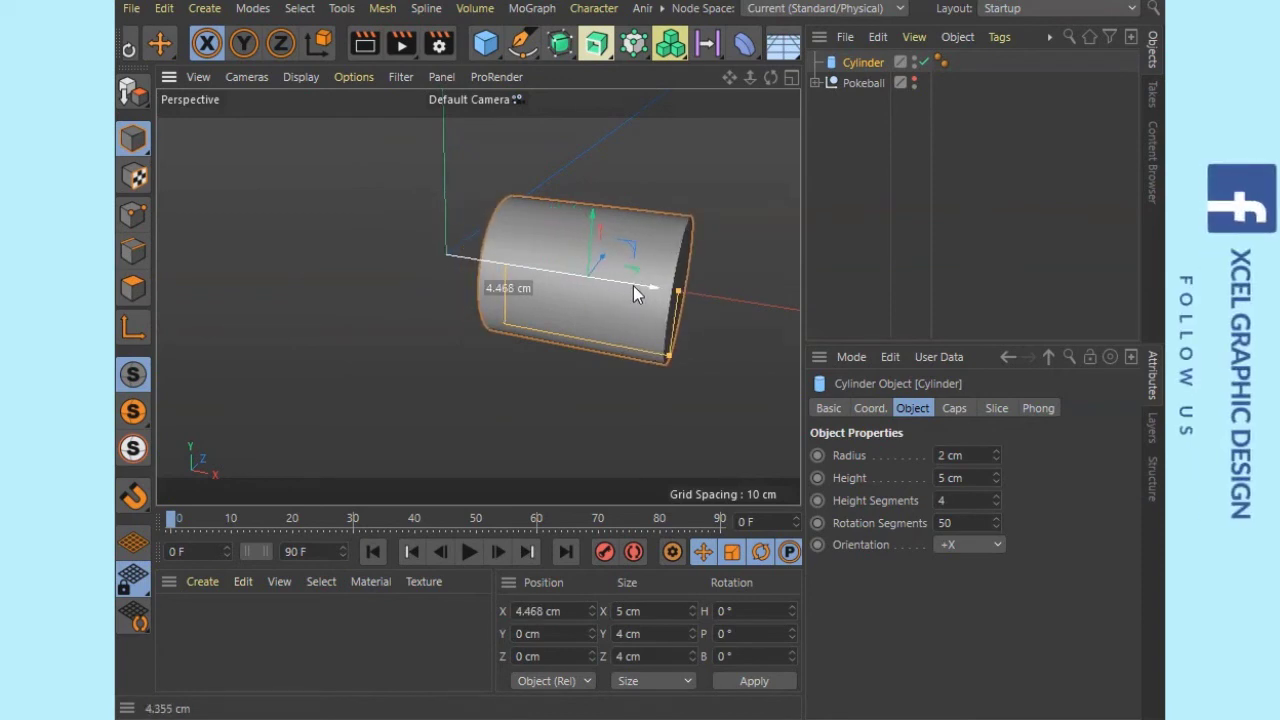
pyautogui.moveTo(633, 285); pyautogui.dragTo(662, 295)
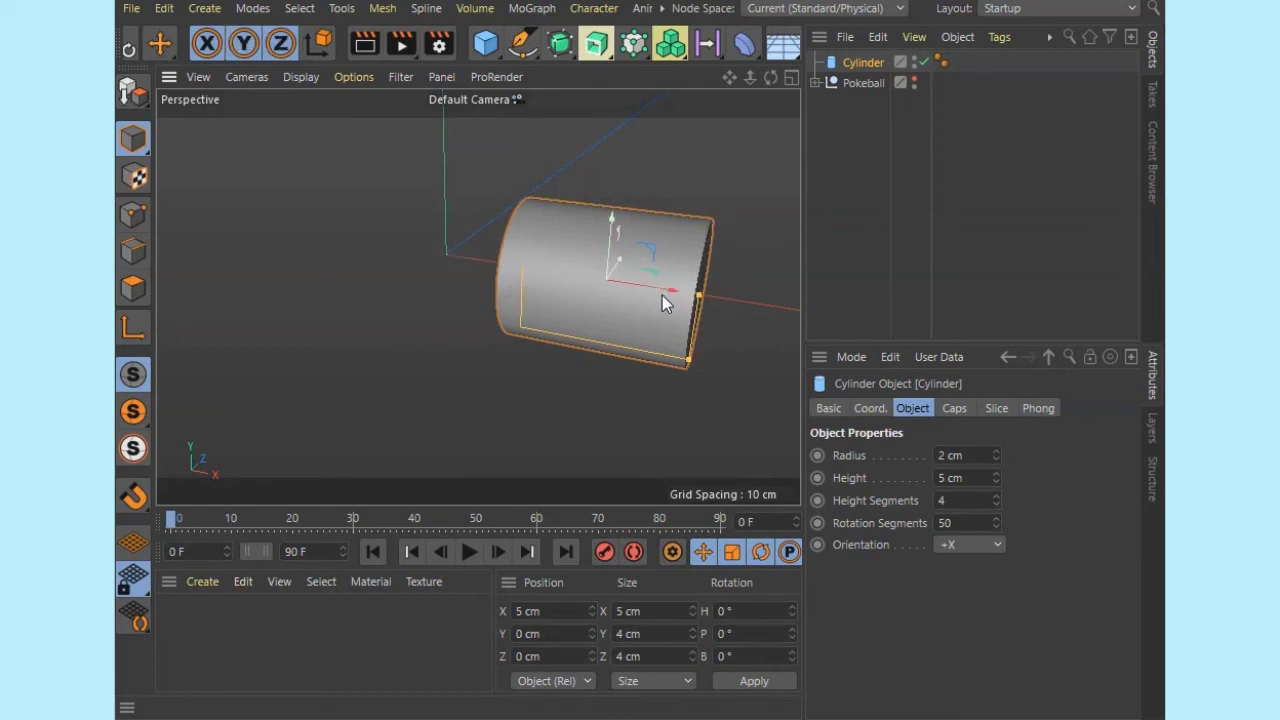
pyautogui.click(914, 79)
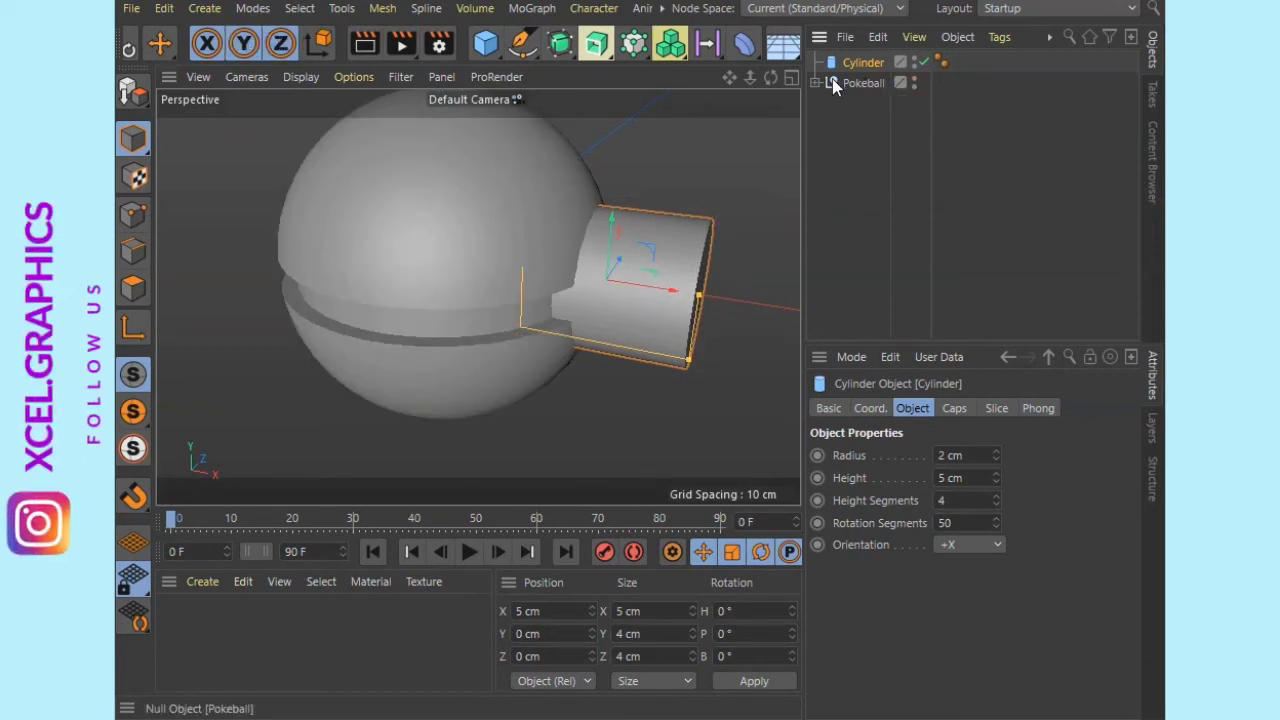
# Reduce the protruding cylinder's height to 1 cm, trying 2 cm first
pyautogui.moveTo(770, 77); pyautogui.dragTo(648, 106)
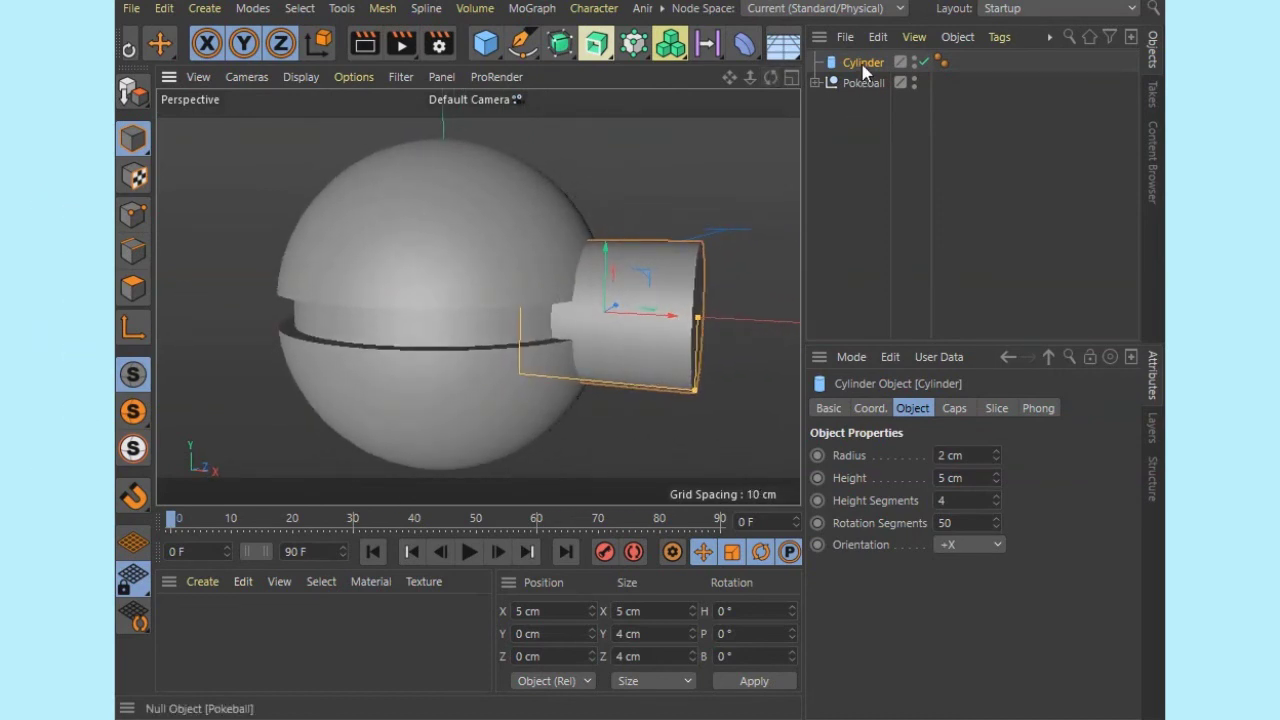
pyautogui.doubleClick(980, 482)
pyautogui.write('2')
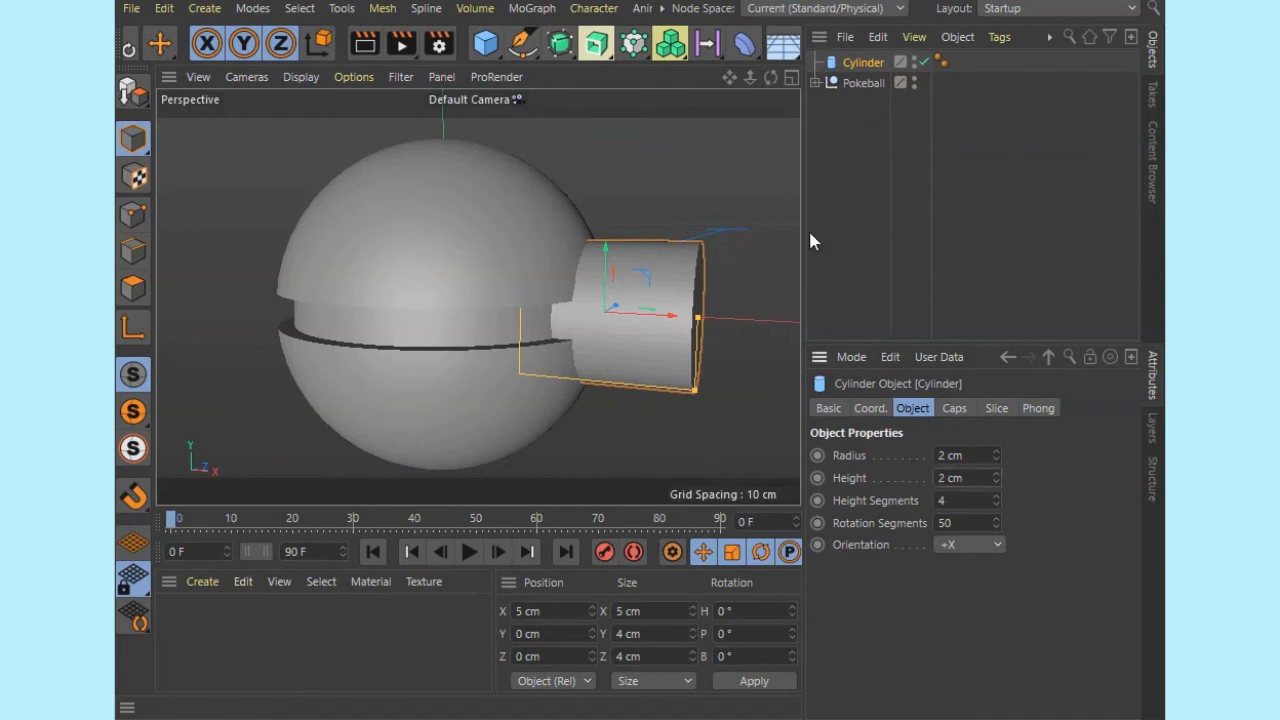
pyautogui.press('Return')
pyautogui.doubleClick(955, 478)
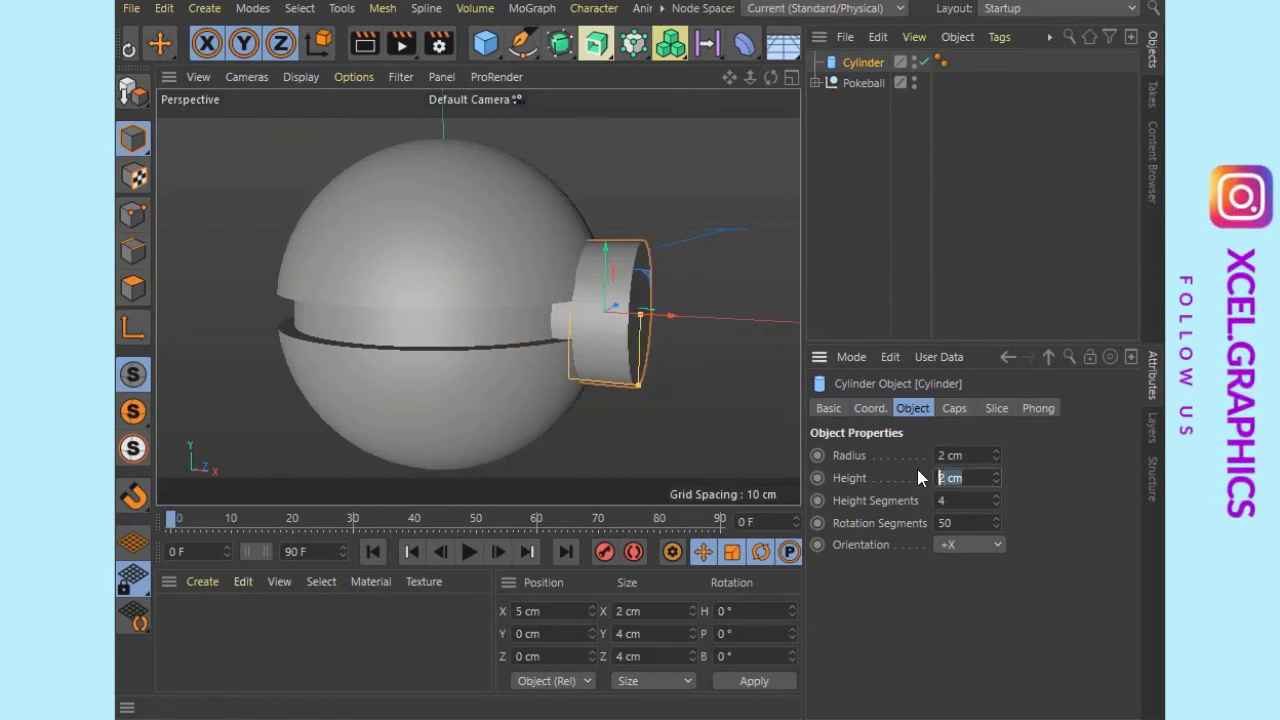
pyautogui.write('1')
pyautogui.press('Return')
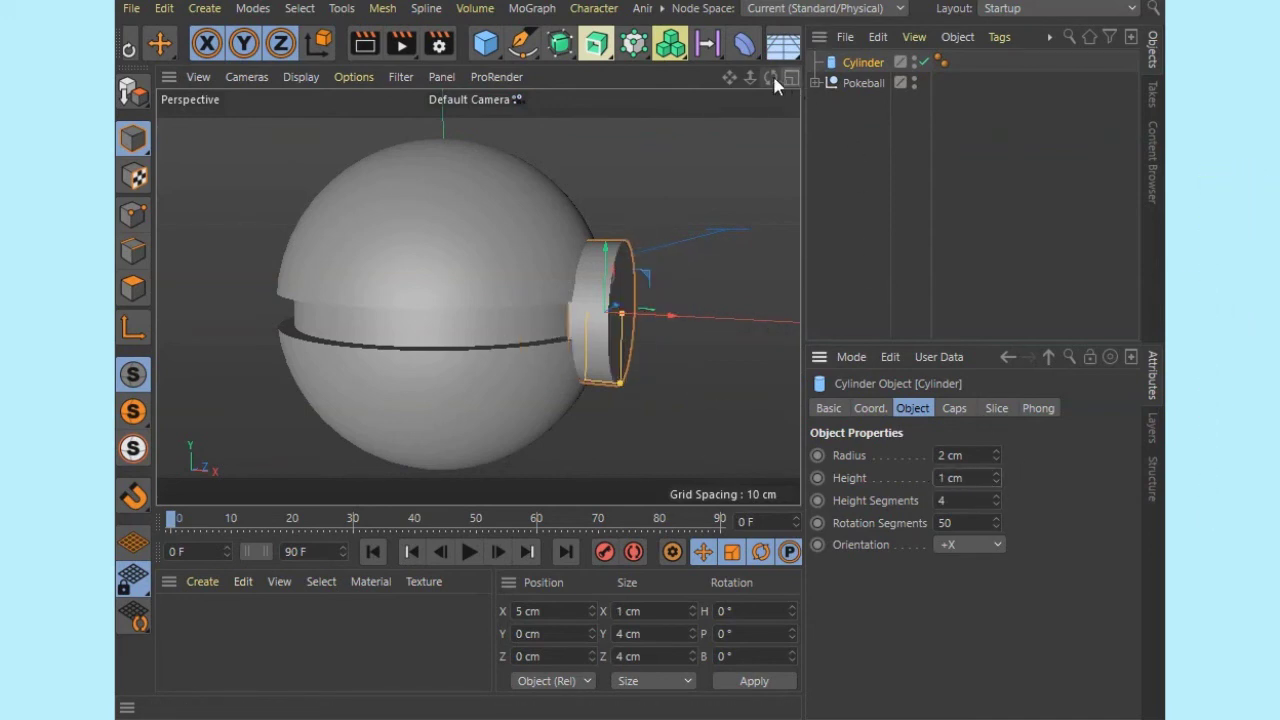
# Set the button cylinder's radius to 1 cm
pyautogui.moveTo(772, 76)
pyautogui.mouseDown()
pyautogui.moveTo(726, 75)
pyautogui.moveTo(789, 77)
pyautogui.mouseUp()
pyautogui.doubleClick(952, 455)
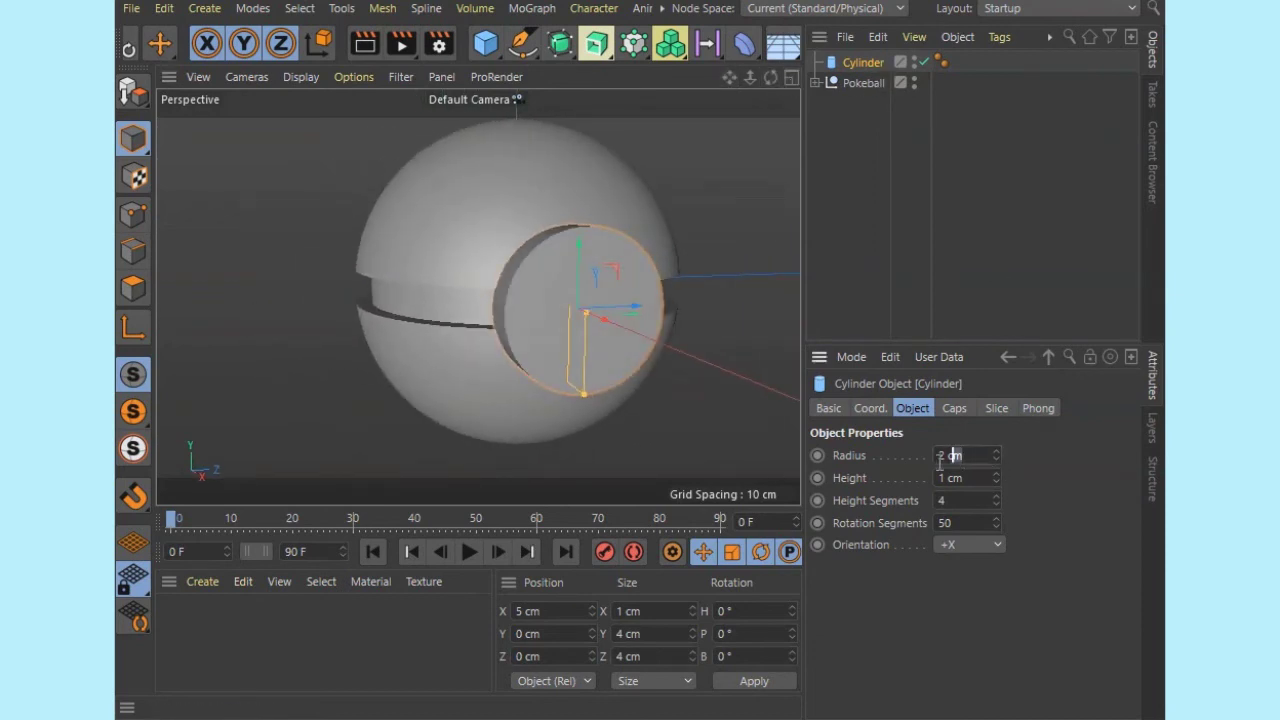
pyautogui.write('1')
pyautogui.press('Return')
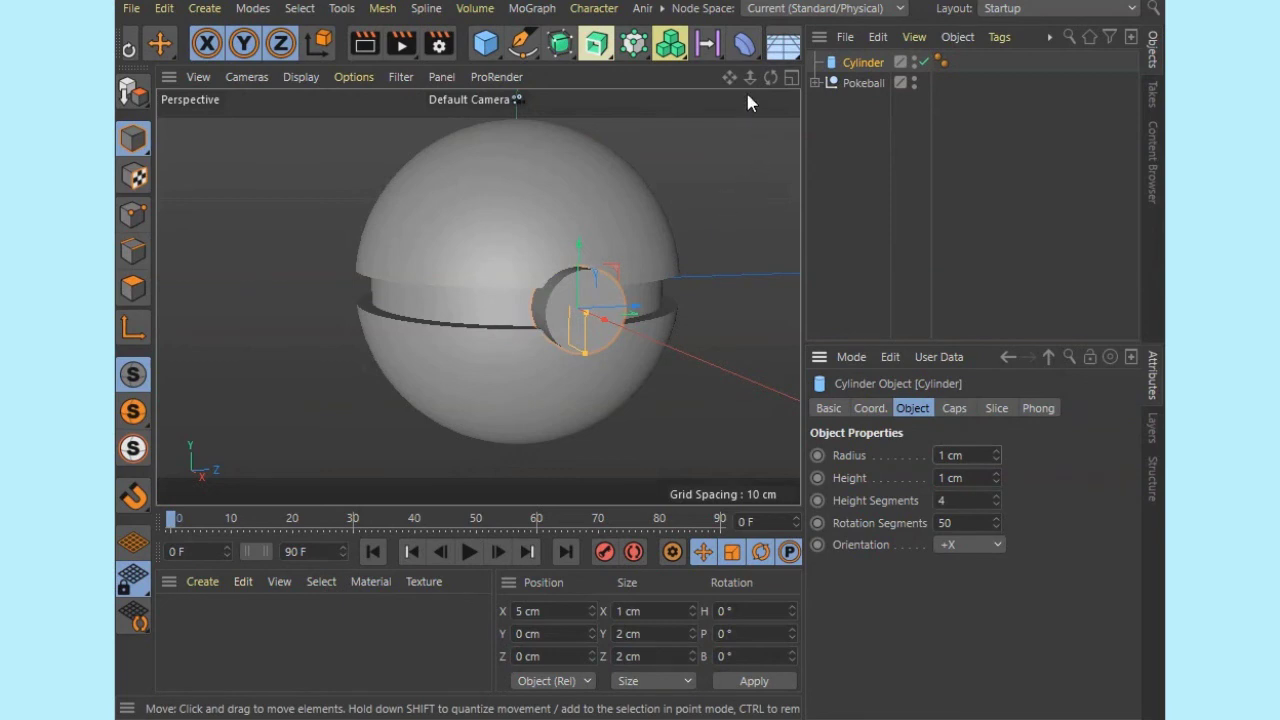
# Add a second Boole object to the scene for cutting the button recess
pyautogui.moveTo(770, 78); pyautogui.dragTo(766, 80)
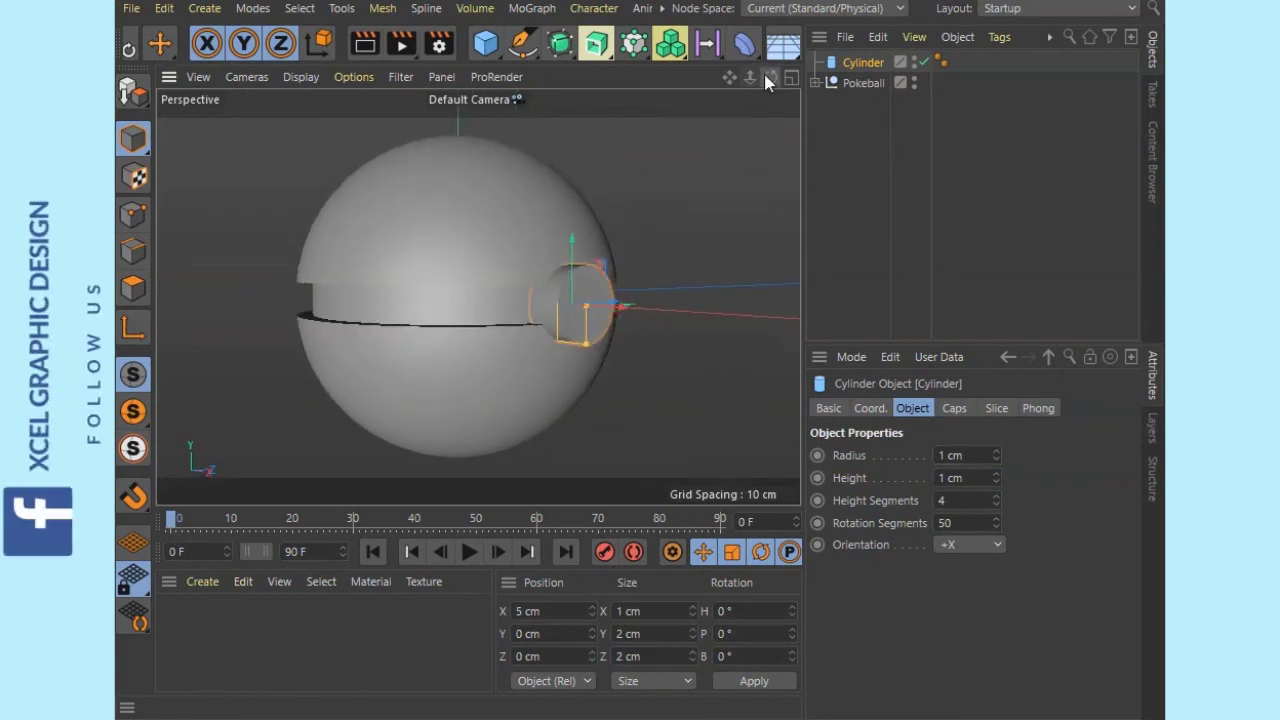
pyautogui.click(560, 43)
pyautogui.click(788, 145)
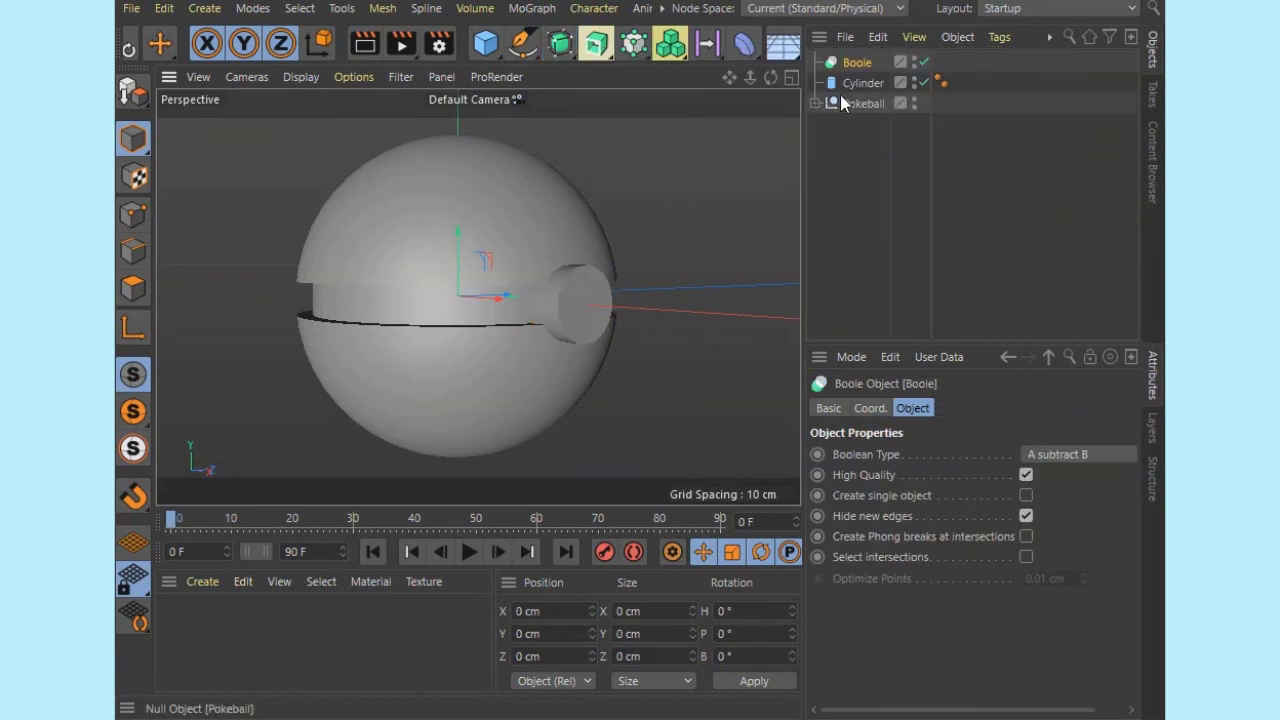
# Nest the Pokeball group and the button cylinder under the new Boole to subtract the recess, save the project, and inspect the cut
pyautogui.moveTo(856, 105); pyautogui.dragTo(866, 62)
pyautogui.hotkey('ctrl', 's')
pyautogui.scroll(5, 586, 300)
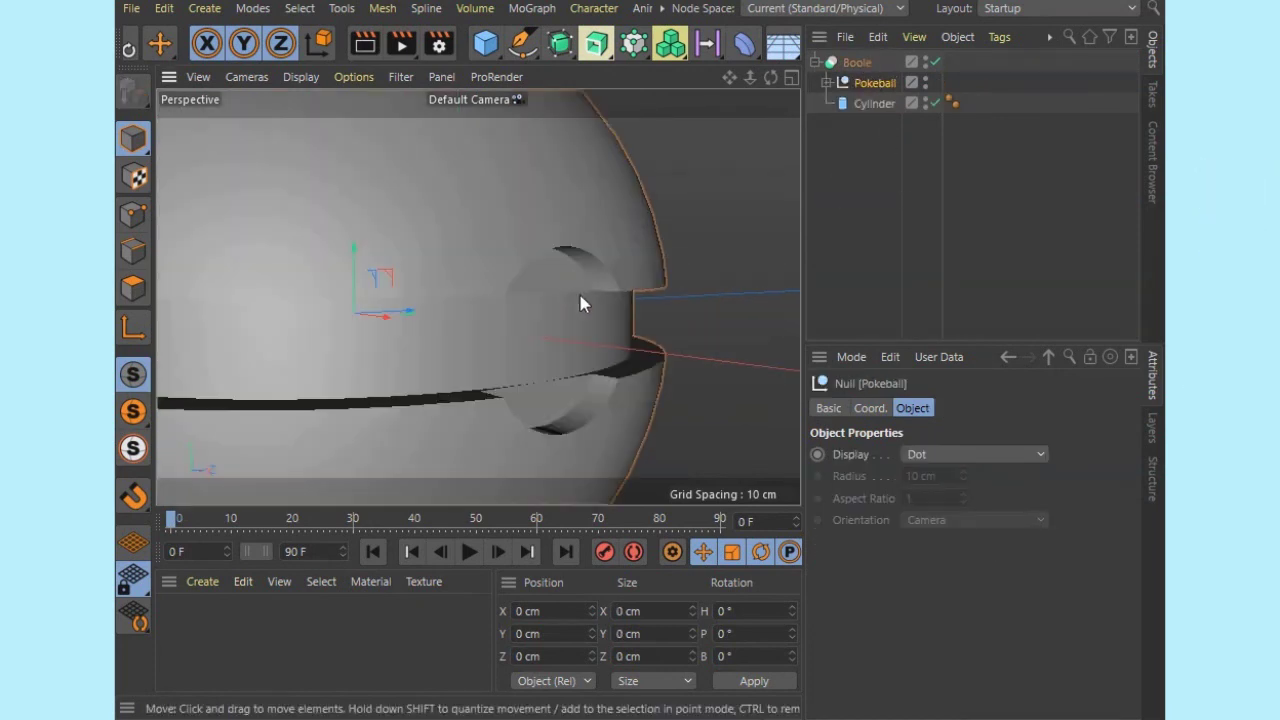
pyautogui.moveTo(771, 77); pyautogui.dragTo(477, 296)
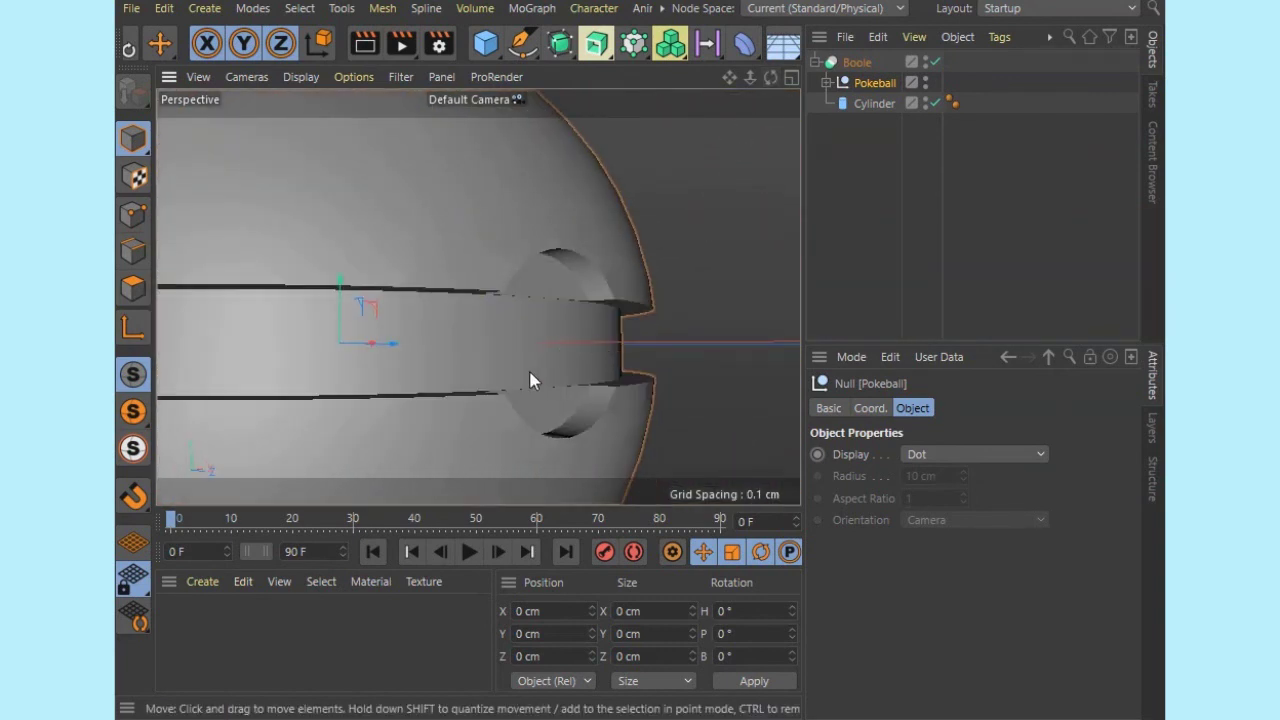
pyautogui.moveTo(768, 77); pyautogui.dragTo(531, 357)
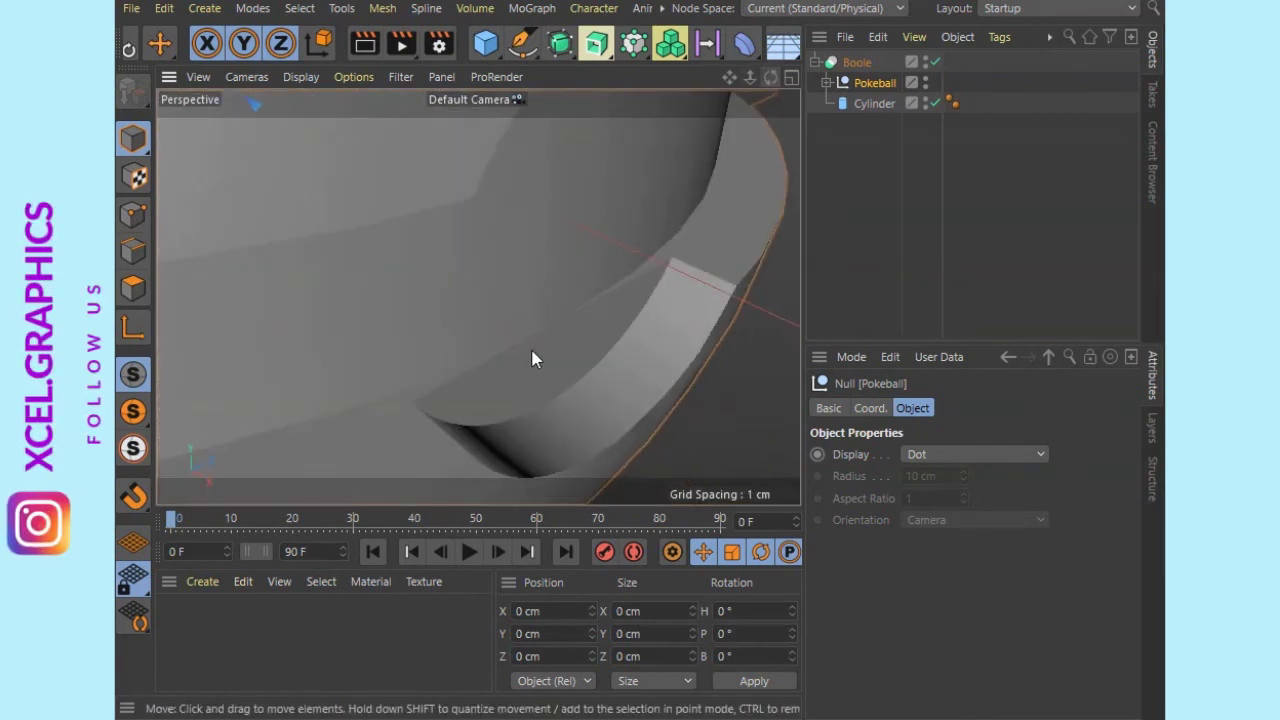
# Move the cutting cylinder inward along the X axis to about 4.909 cm to deepen the button recess
pyautogui.click(874, 103)
pyautogui.moveTo(724, 294); pyautogui.dragTo(694, 300)
pyautogui.moveTo(697, 308); pyautogui.dragTo(696, 301)
pyautogui.scroll(5, 478, 297)
pyautogui.keyDown('alt'); pyautogui.moveTo(478, 297); pyautogui.dragTo(520, 300); pyautogui.keyUp('alt')
pyautogui.scroll(-5, 478, 297)
pyautogui.click(737, 248)
pyautogui.scroll(5, 498, 317)
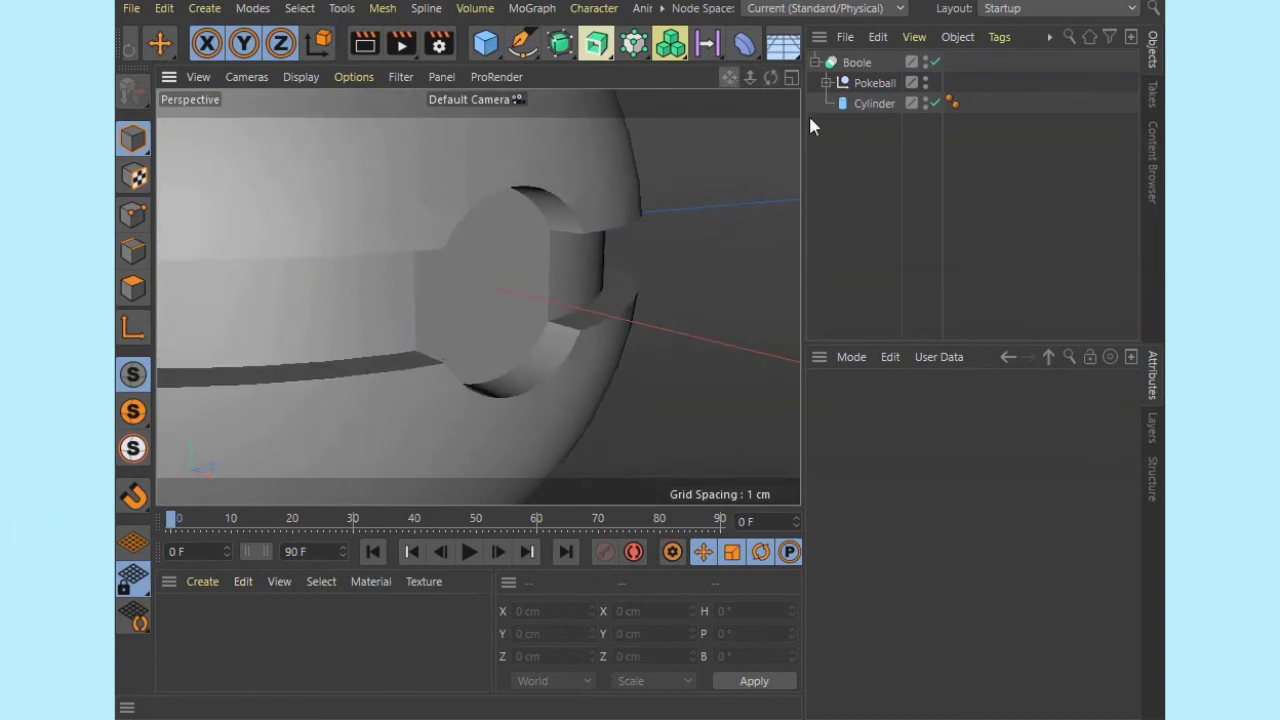
# Duplicate the cutting cylinder outside the Boole and collapse the Boole hierarchy
pyautogui.click(876, 104)
pyautogui.moveTo(836, 197); pyautogui.dragTo(836, 197)
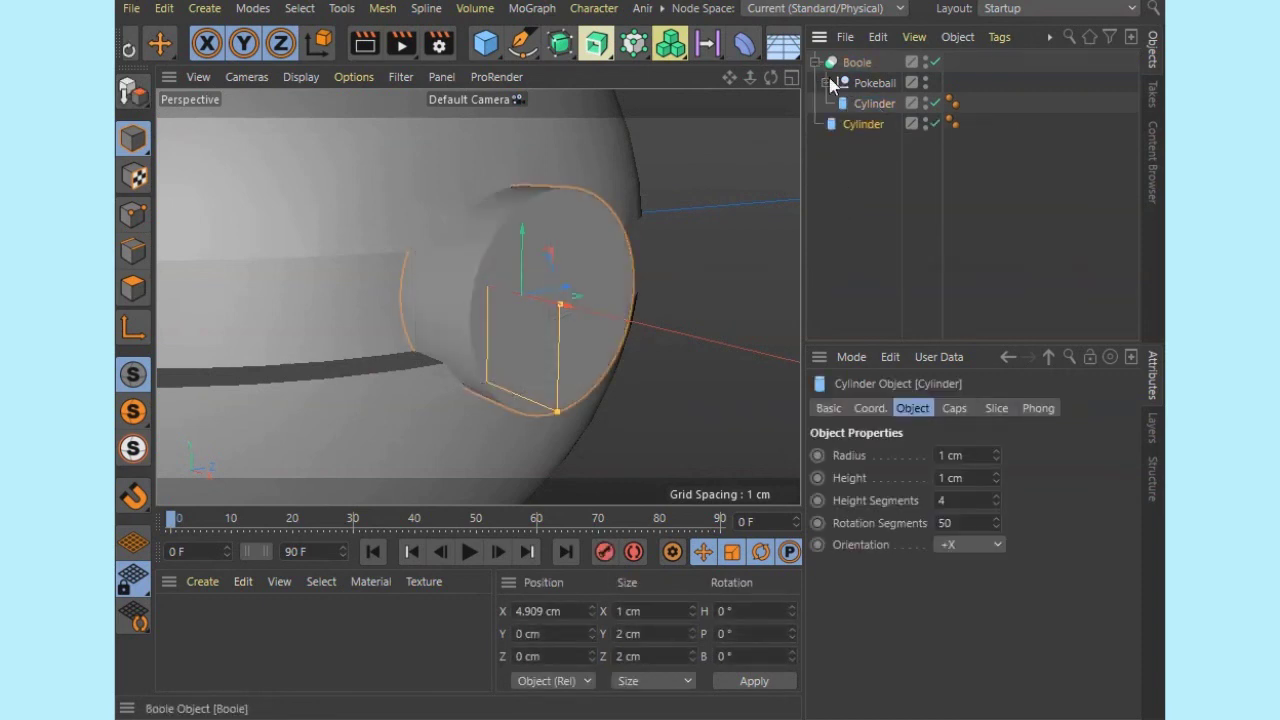
pyautogui.click(816, 62)
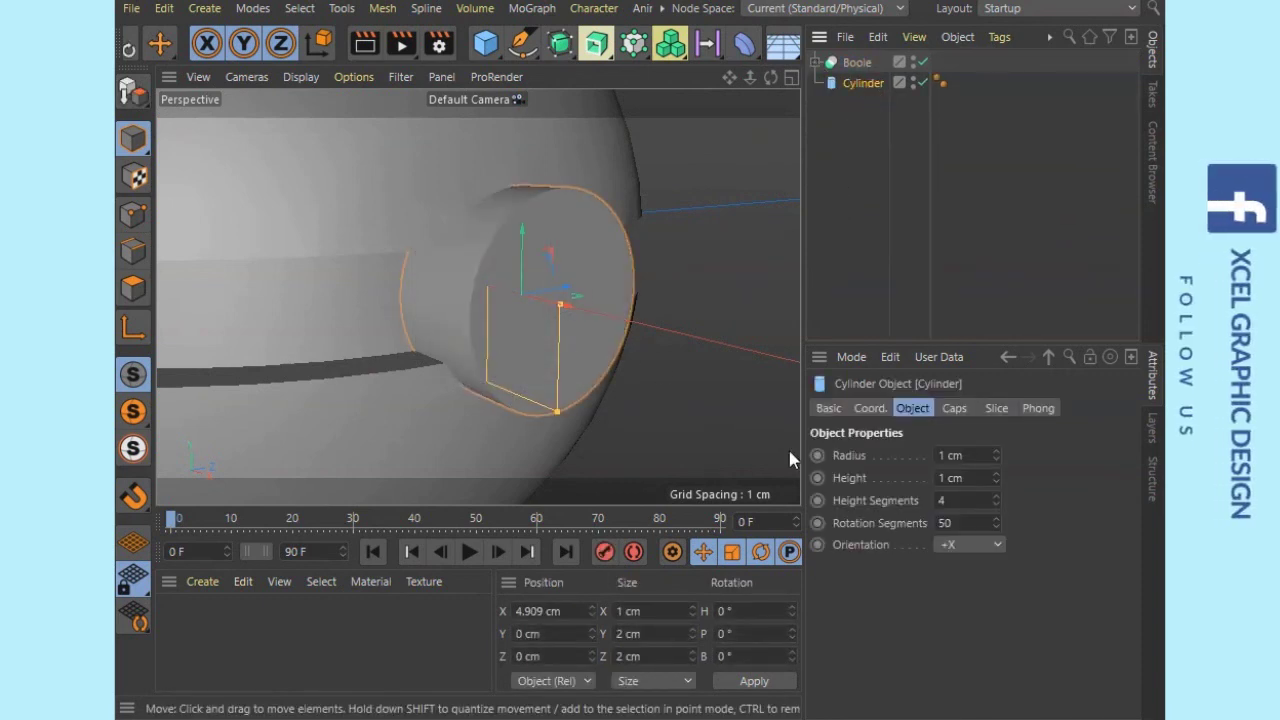
# Set the duplicated cylinder's radius to 0.7 cm, trying 0.5 cm first, and its height to 0.2 cm
pyautogui.doubleClick(980, 455)
pyautogui.write('0.5')
pyautogui.press('Return')
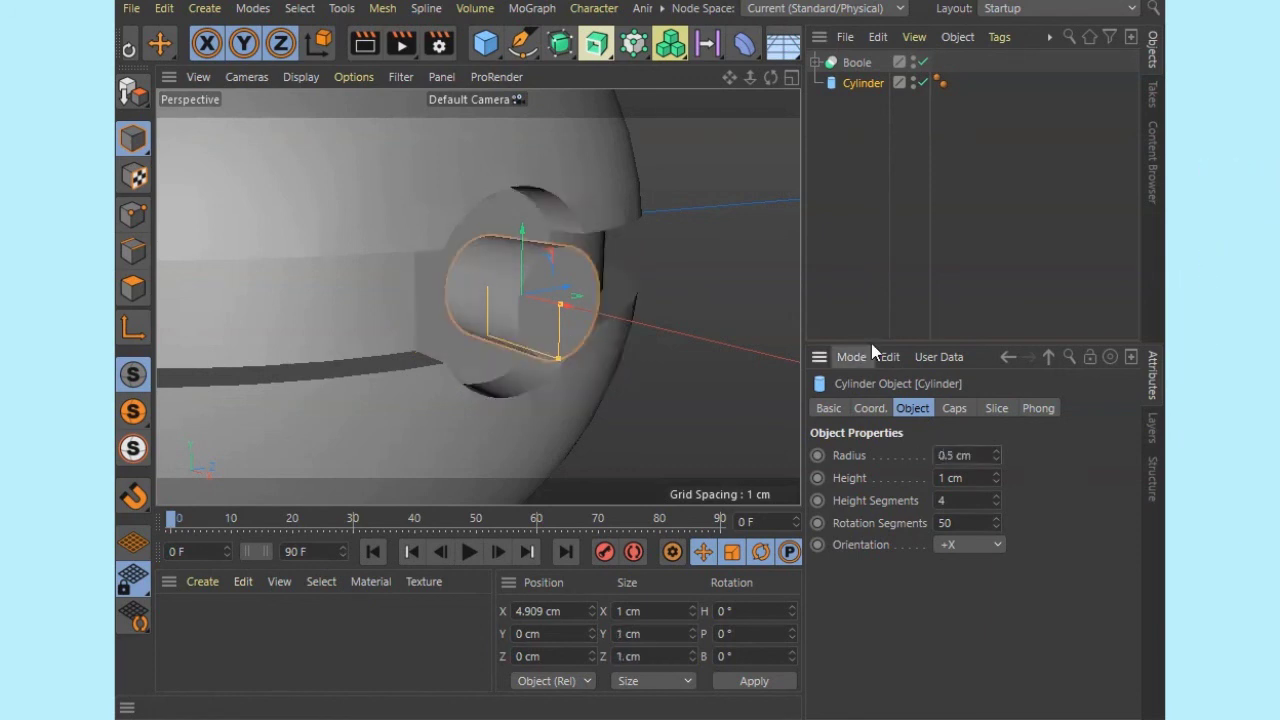
pyautogui.write('0.7')
pyautogui.press('Return')
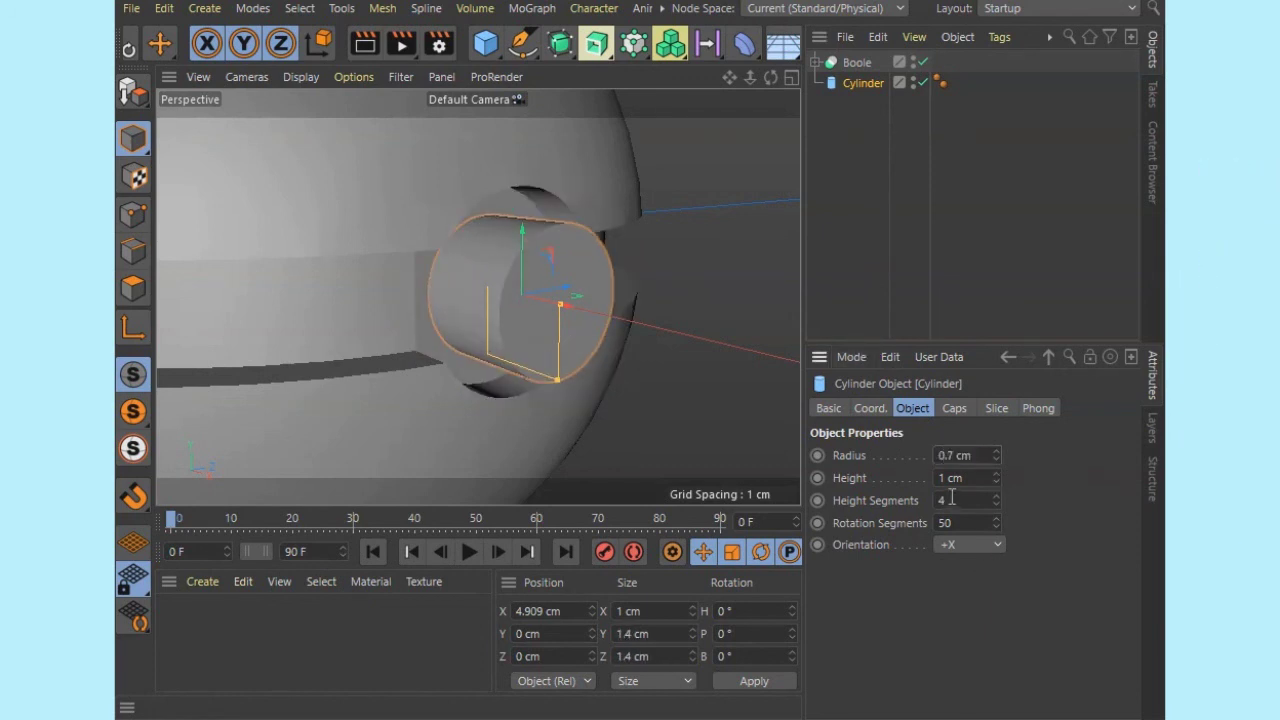
pyautogui.write('0.2')
pyautogui.press('Return')
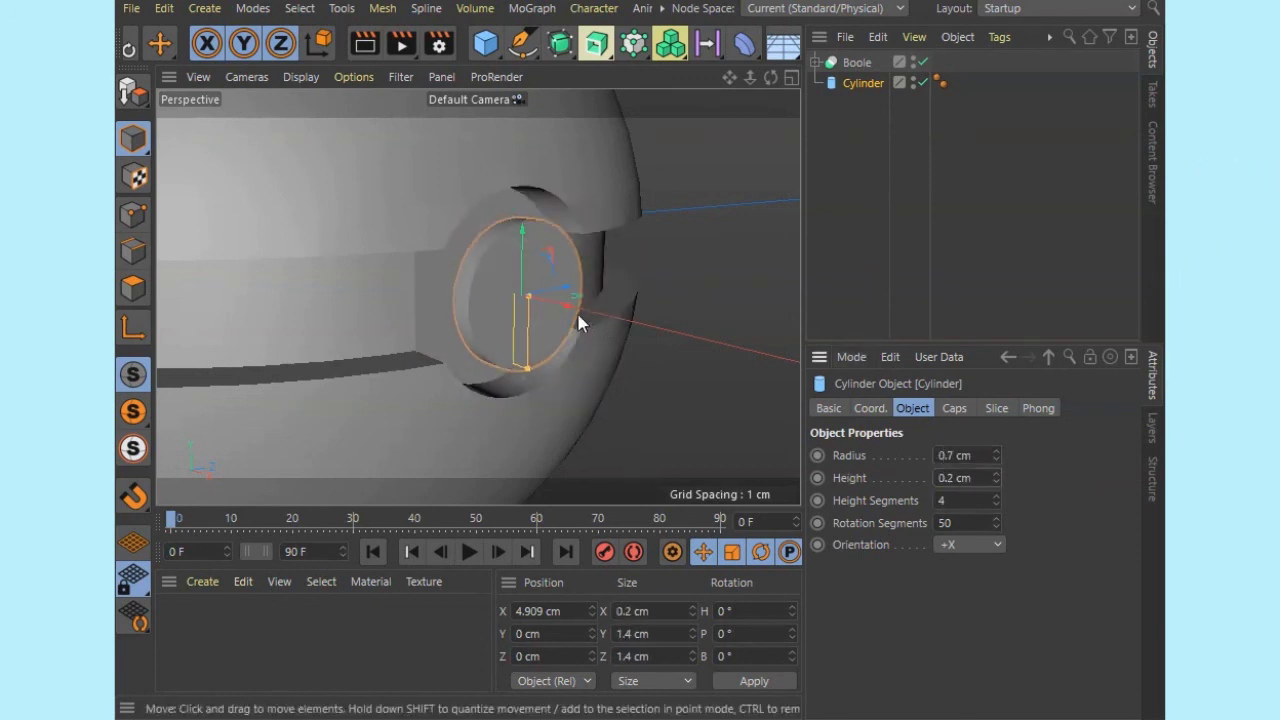
# Push the button disc into the recess to about 4.53 cm on the X axis, with its height set to 0.3 cm
pyautogui.moveTo(575, 314); pyautogui.dragTo(530, 318)
pyautogui.moveTo(770, 77); pyautogui.dragTo(700, 80)
pyautogui.keyDown('alt'); pyautogui.moveTo(478, 297); pyautogui.dragTo(478, 297); pyautogui.keyUp('alt')
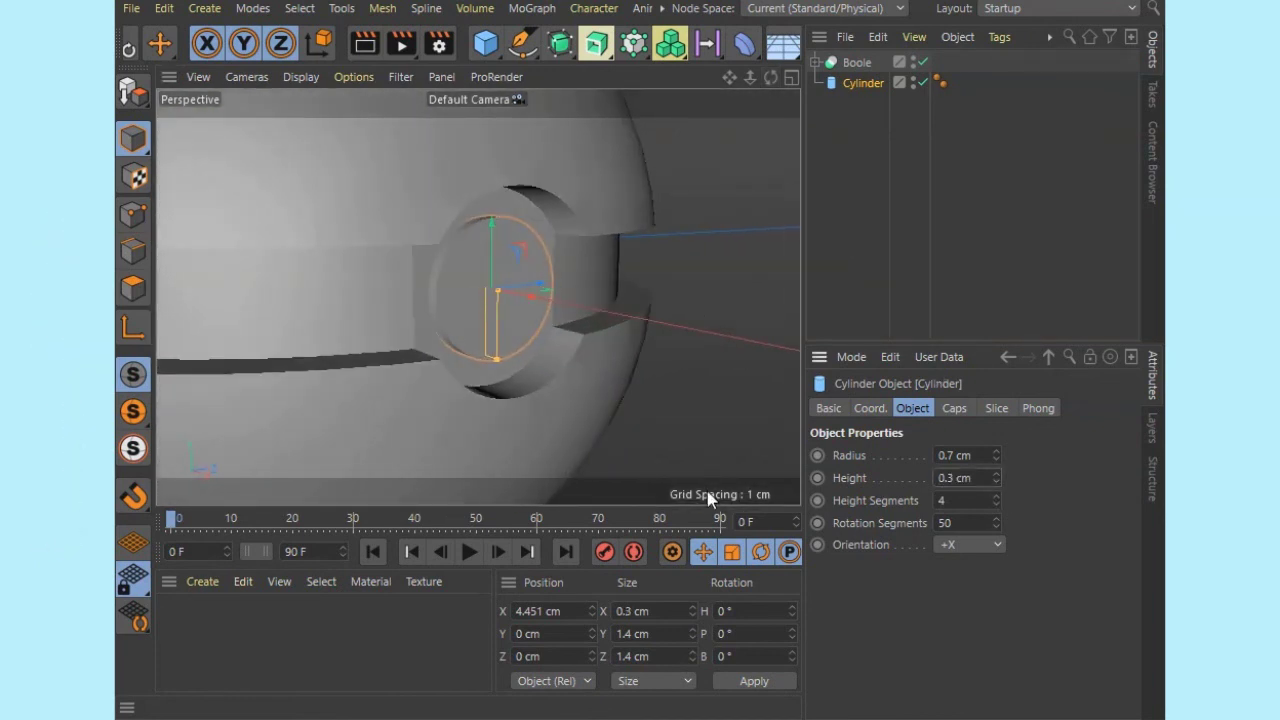
pyautogui.moveTo(490, 290); pyautogui.dragTo(527, 297)
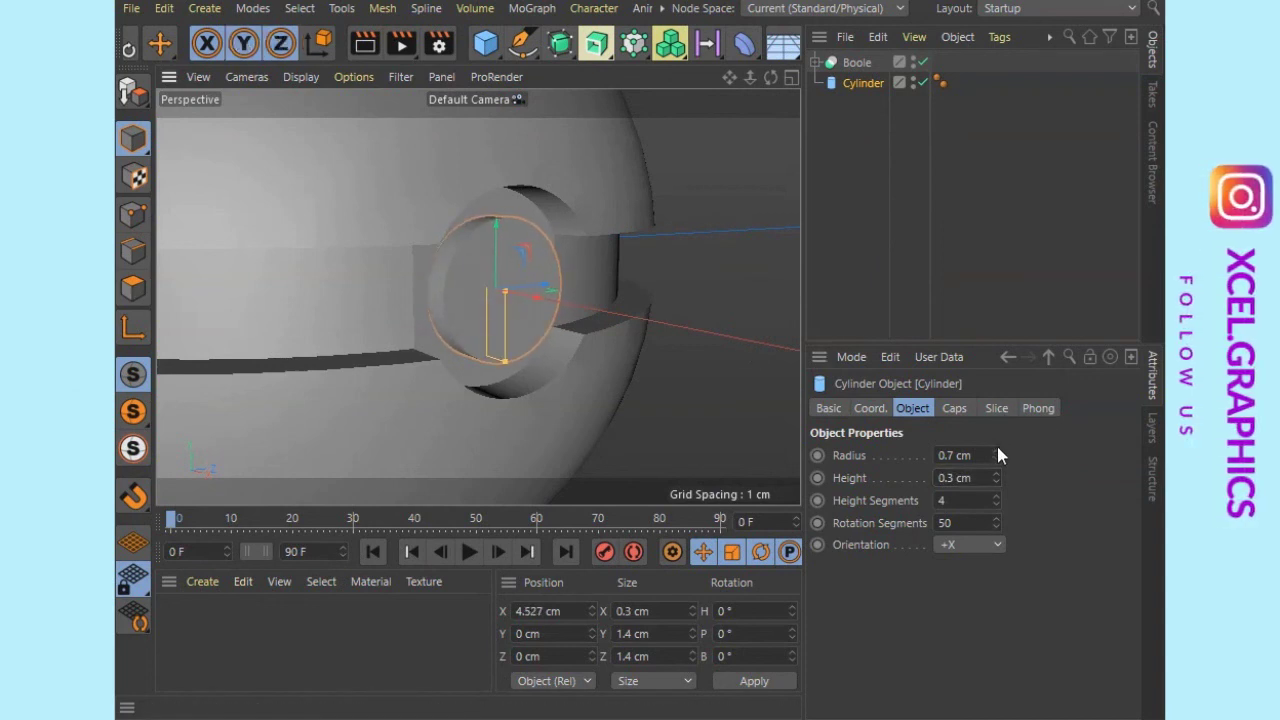
# Duplicate the button disc outward to about 4.8 cm on X, with radius 0.5 cm, trying 0.4 cm first, and height 0.5 cm
pyautogui.keyDown('ctrl'); pyautogui.moveTo(858, 82); pyautogui.dragTo(859, 131); pyautogui.keyUp('ctrl')
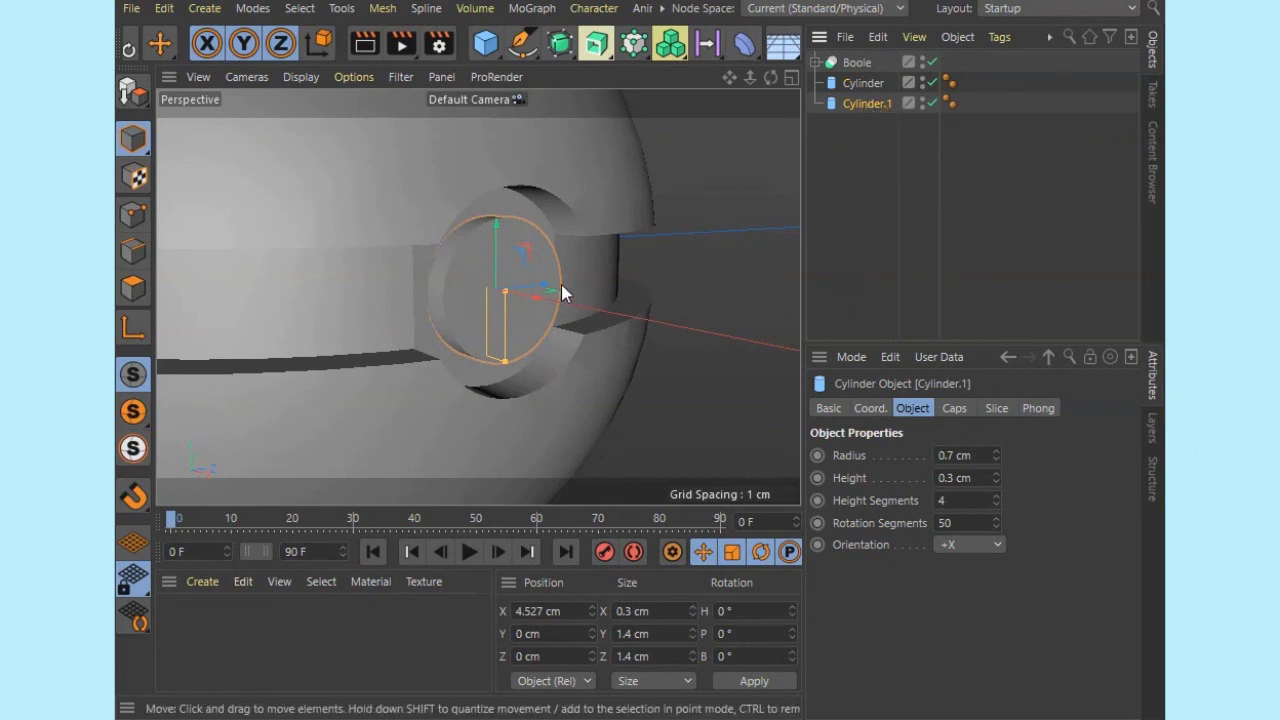
pyautogui.moveTo(543, 297); pyautogui.dragTo(563, 306)
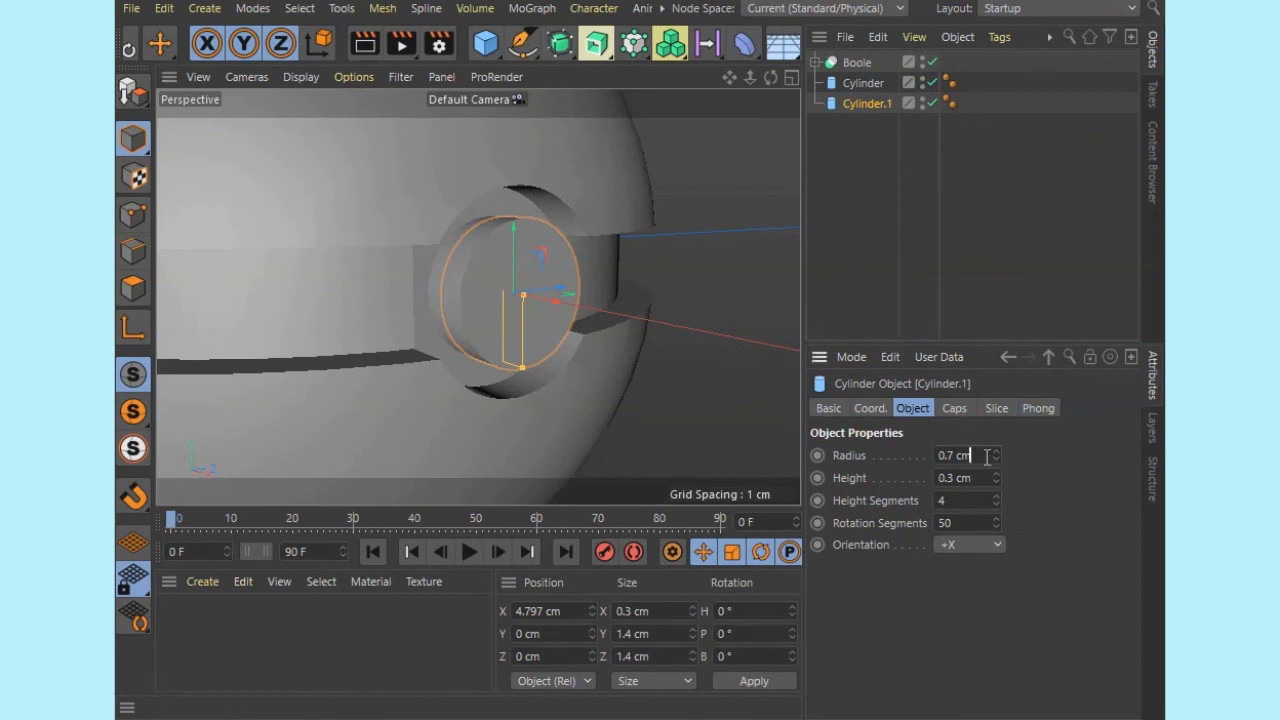
pyautogui.doubleClick(987, 456)
pyautogui.write('0.4')
pyautogui.press('Return')
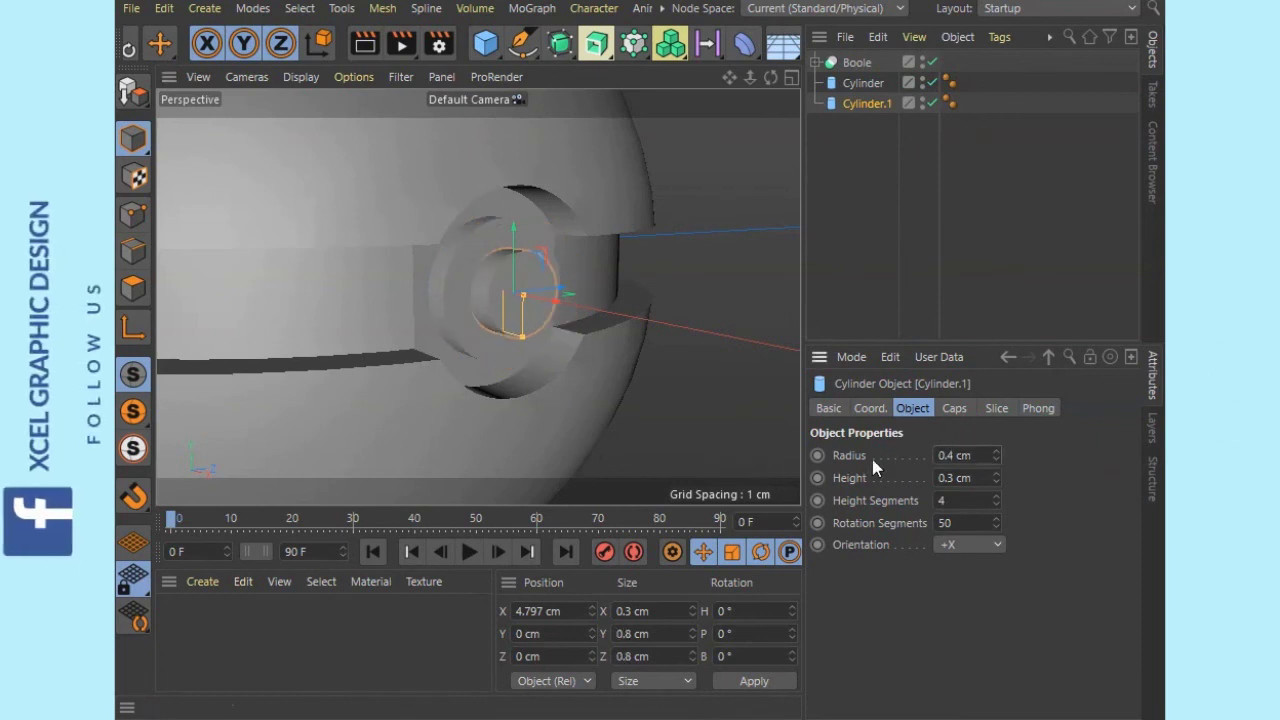
pyautogui.doubleClick(971, 455)
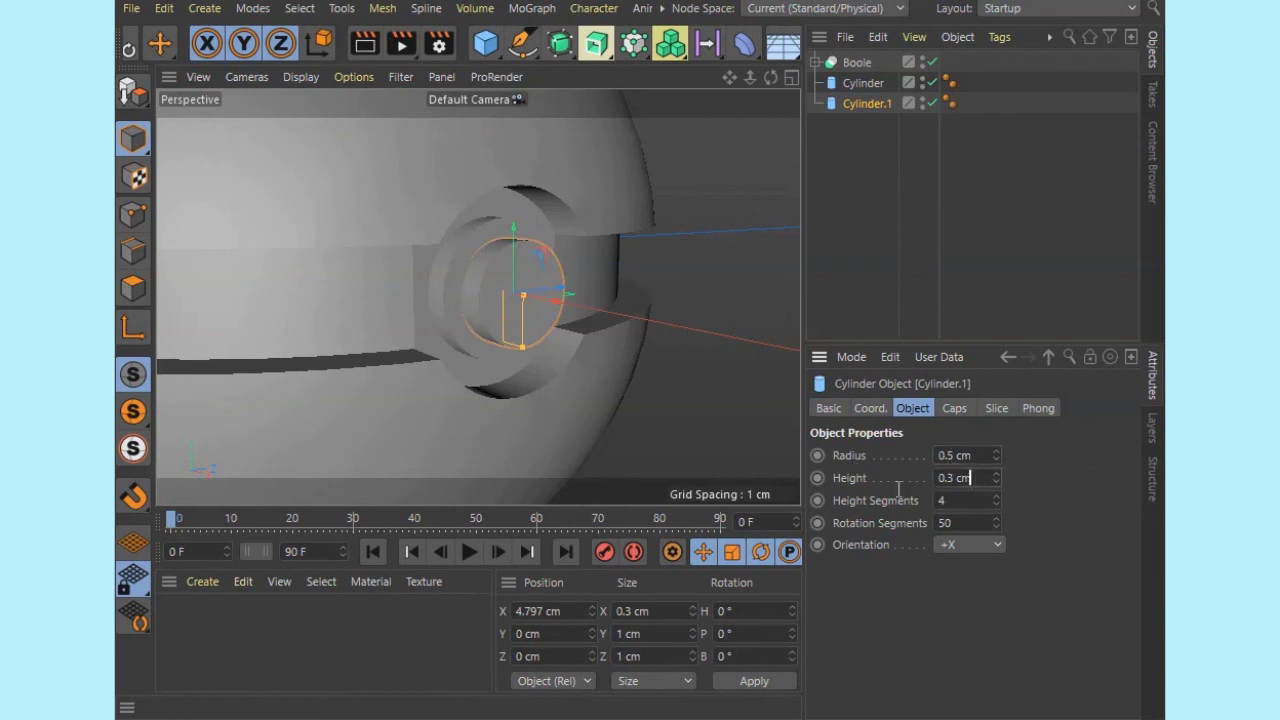
pyautogui.write('0.5')
pyautogui.press('Return')
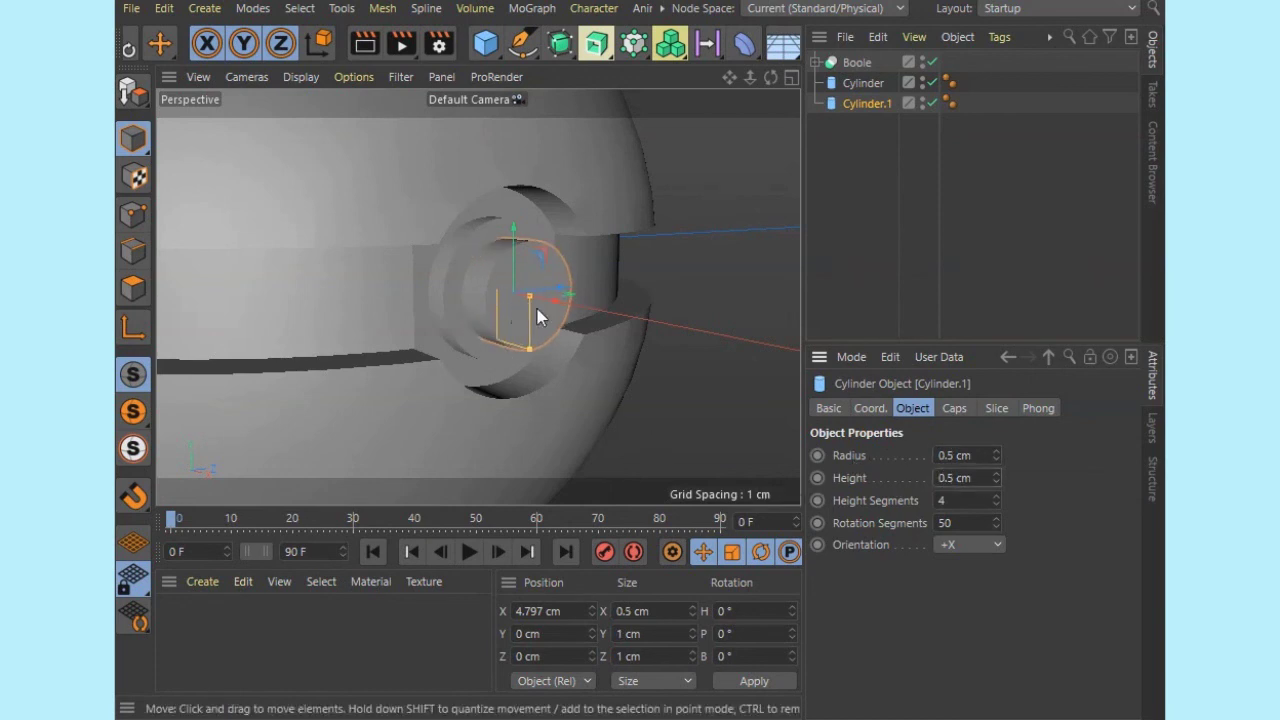
# Adjust the small inner button's X position to about 4.761 cm, checking it from the side, and deselect it to view the whole ball
pyautogui.moveTo(551, 306); pyautogui.dragTo(556, 314)
pyautogui.moveTo(770, 78); pyautogui.dragTo(677, 189)
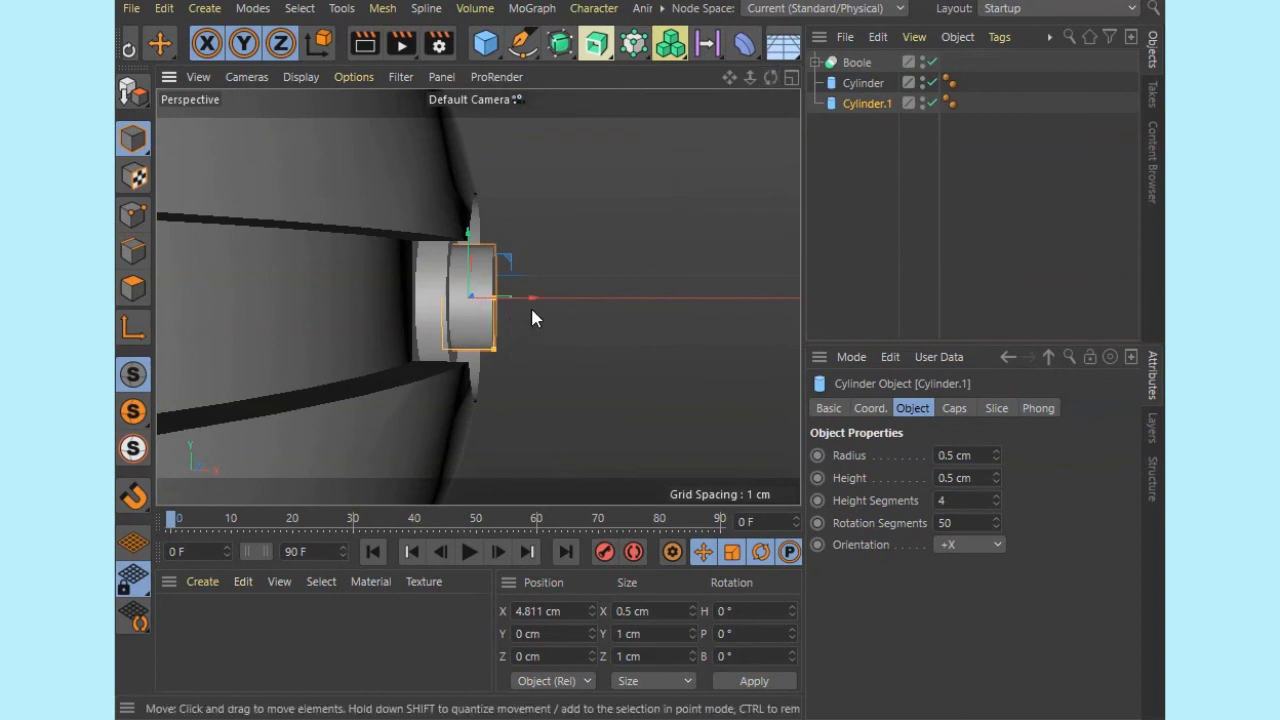
pyautogui.moveTo(532, 311); pyautogui.dragTo(529, 300)
pyautogui.moveTo(770, 78); pyautogui.dragTo(478, 297)
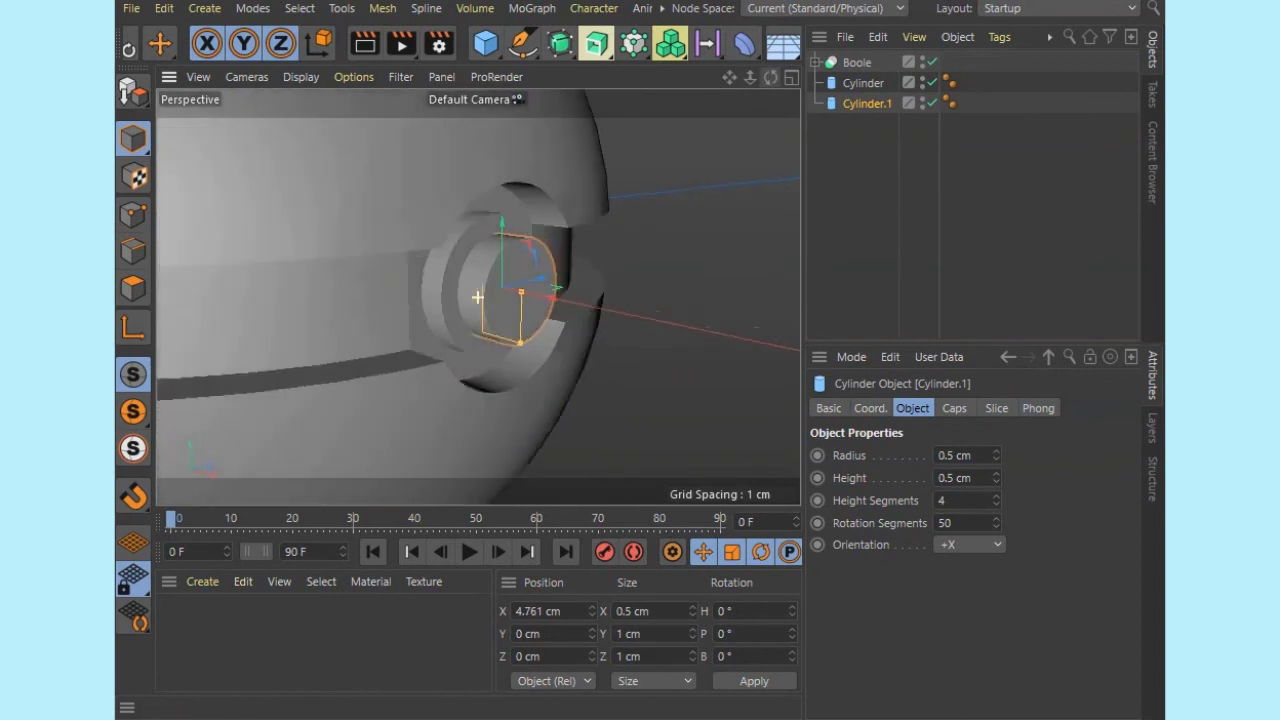
pyautogui.moveTo(750, 79)
pyautogui.mouseDown()
pyautogui.moveTo(720, 79)
pyautogui.moveTo(740, 90)
pyautogui.moveTo(762, 72)
pyautogui.mouseUp()
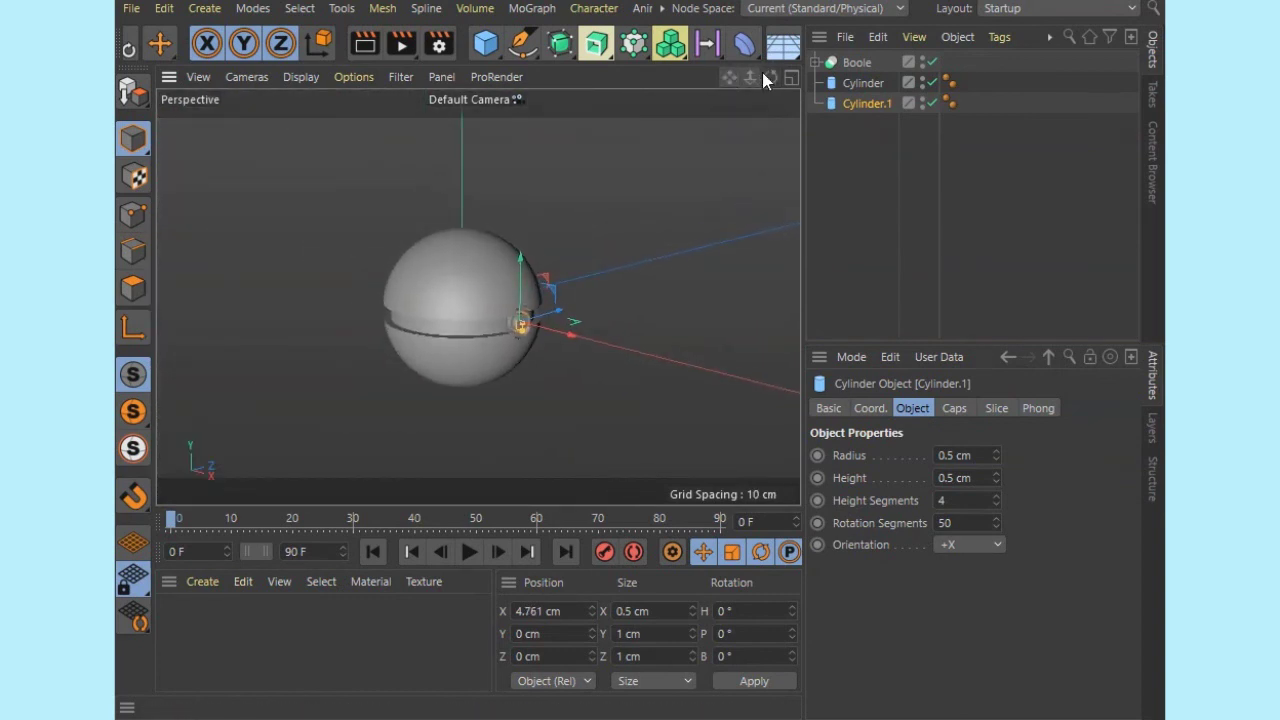
pyautogui.click(697, 282)
pyautogui.scroll(3, 697, 282)
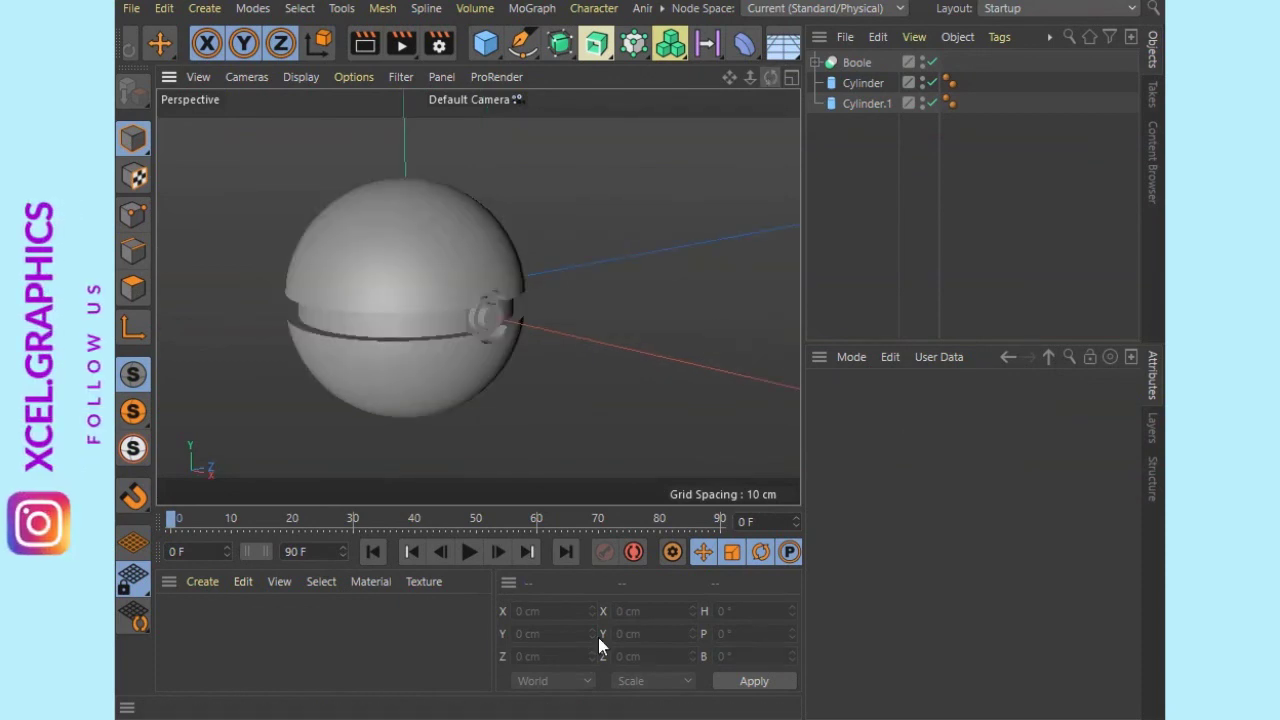